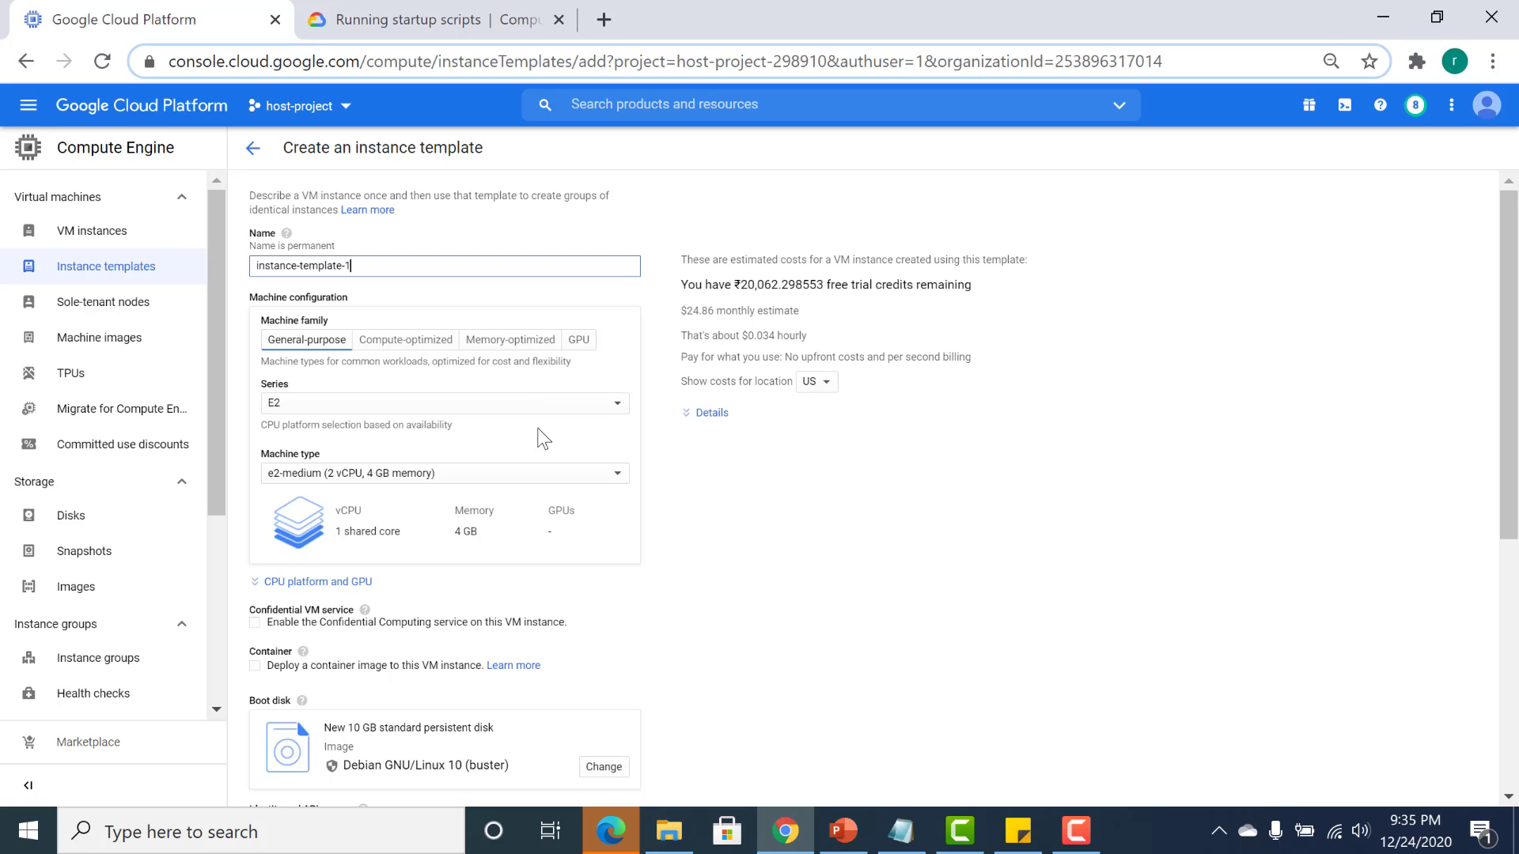
Set the template's machine series to N1 and its machine type to f1-micro (1 vCPU, 614 MB memory).
click(615, 488)
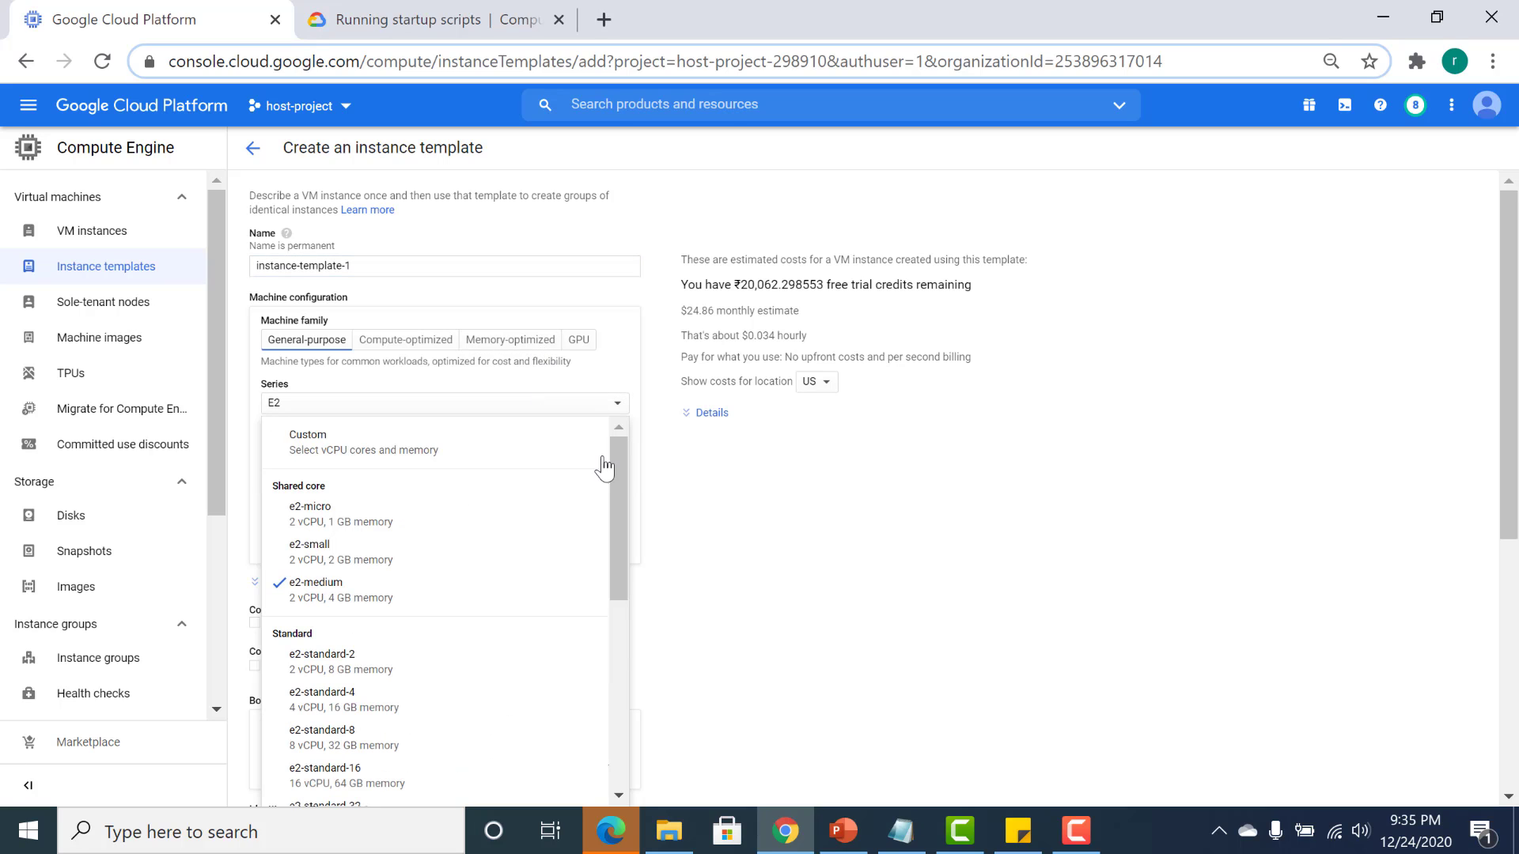
click(600, 410)
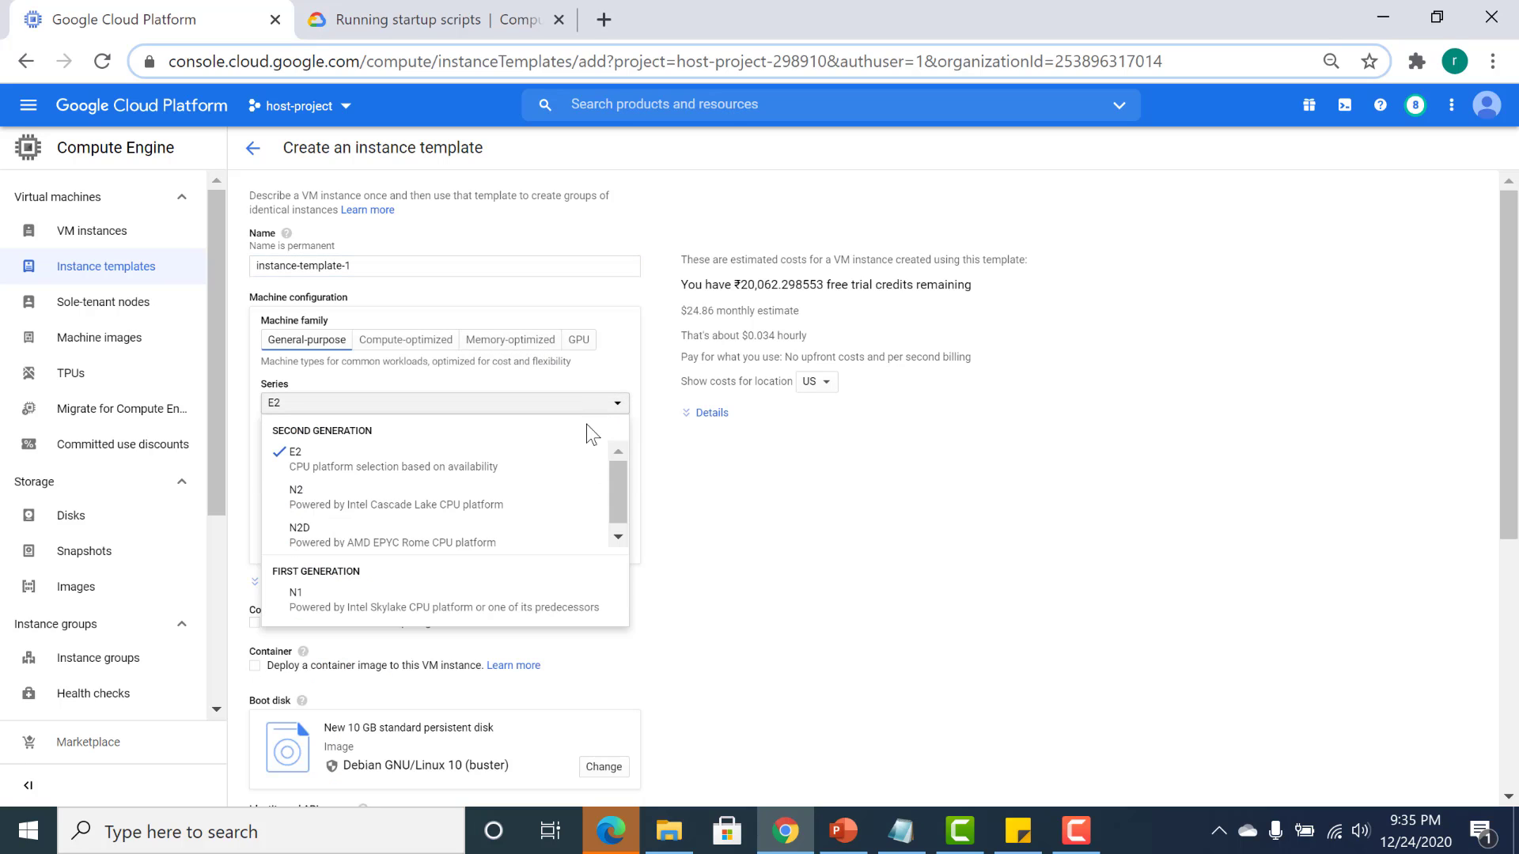
click(538, 605)
click(606, 487)
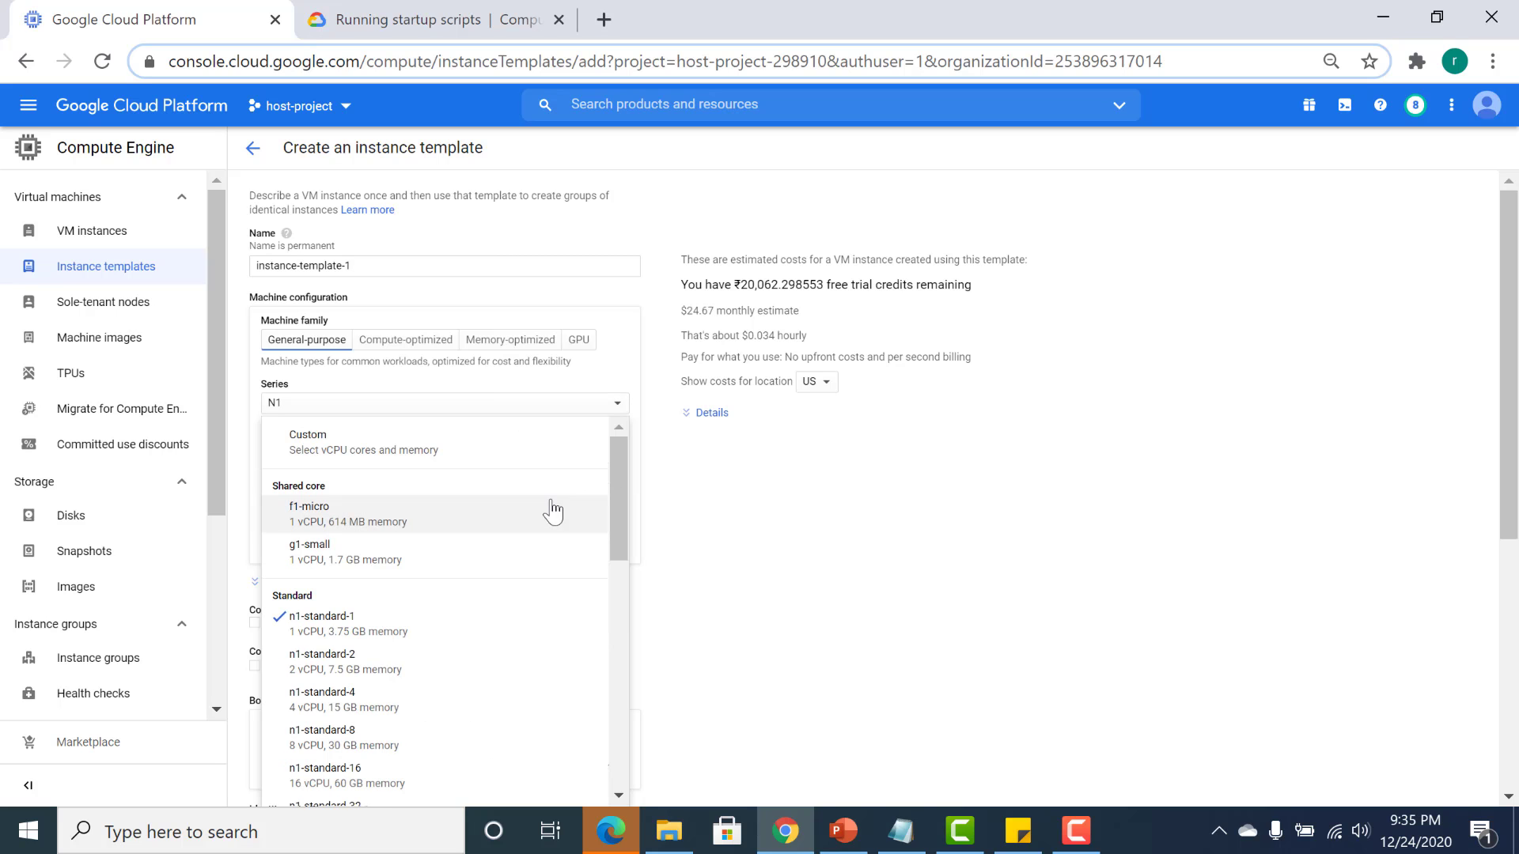
click(538, 512)
Expand the template's management, security, disks and networking options and allow both HTTP and HTTPS traffic through the firewall.
scroll(1159, 726, down, 6)
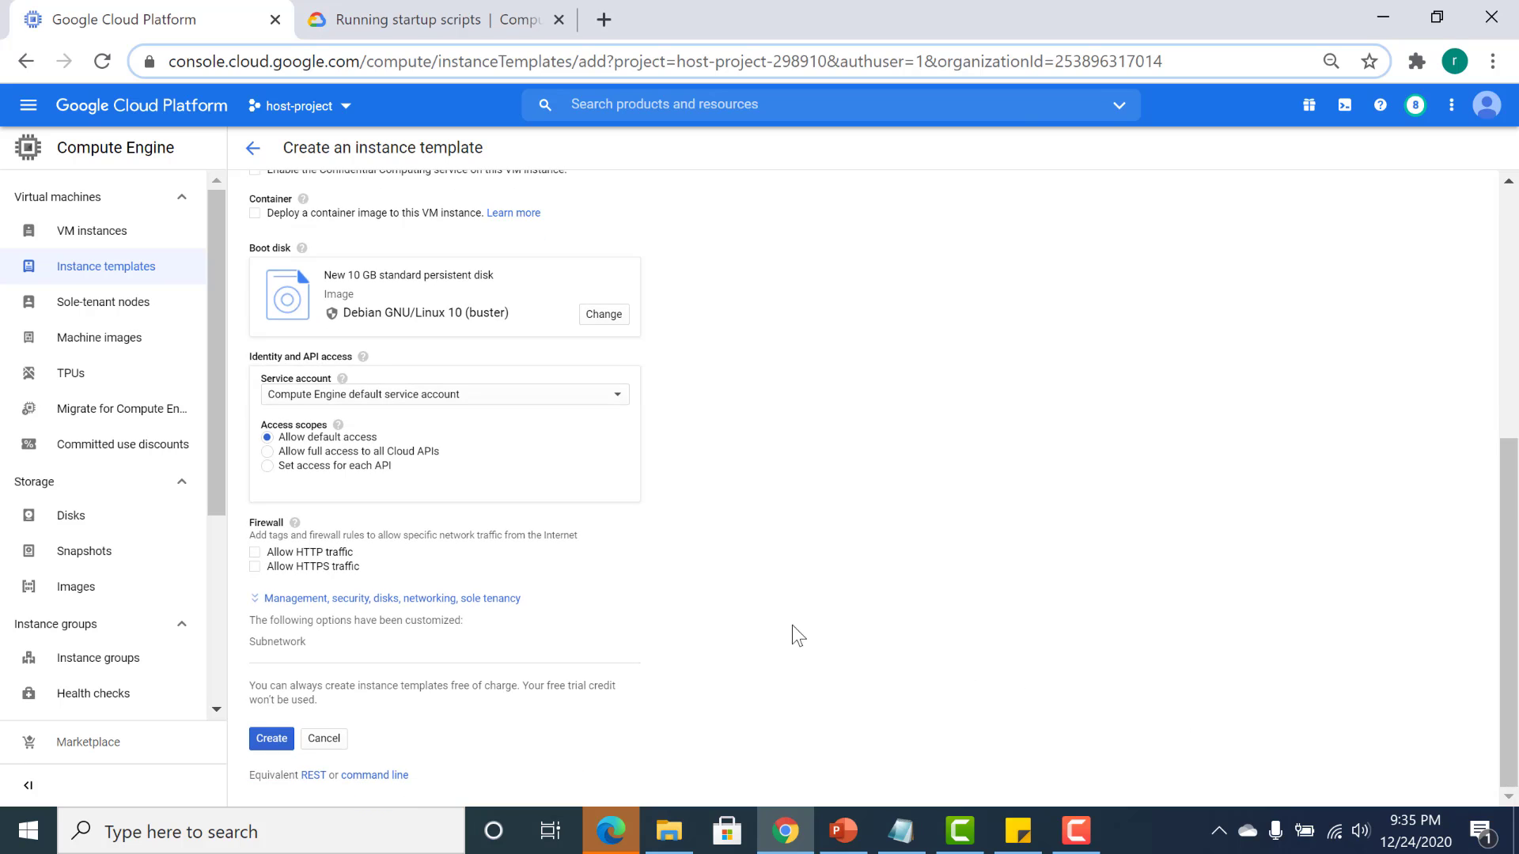
click(354, 598)
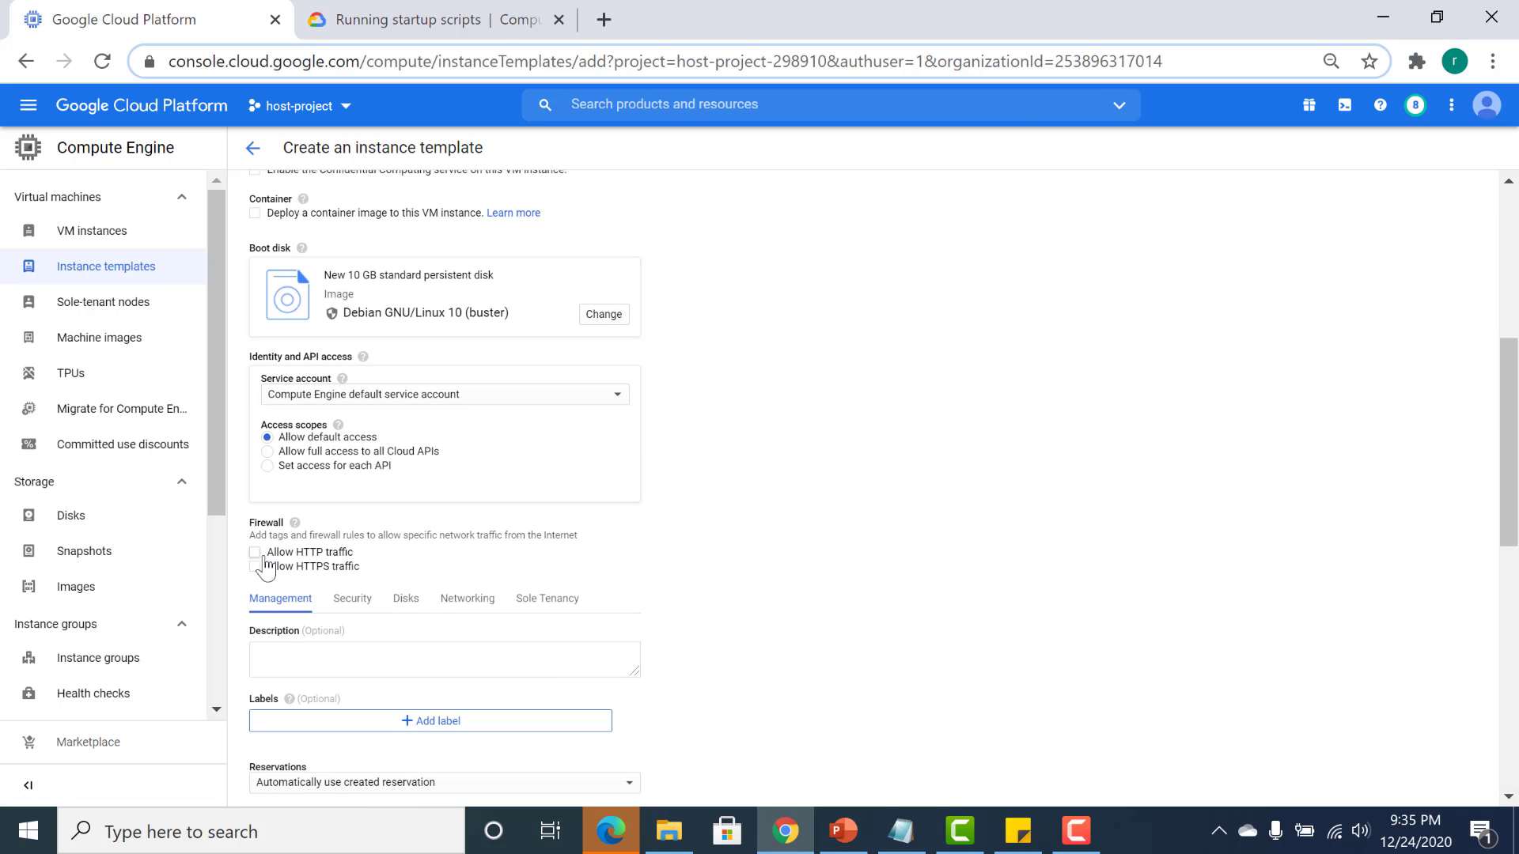
click(256, 552)
click(255, 566)
Copy the apache2 bash script from Sticky Notes, from "#! /bin/bash" through the last EOF, into the template's startup script.
drag(1510, 487, 1514, 577)
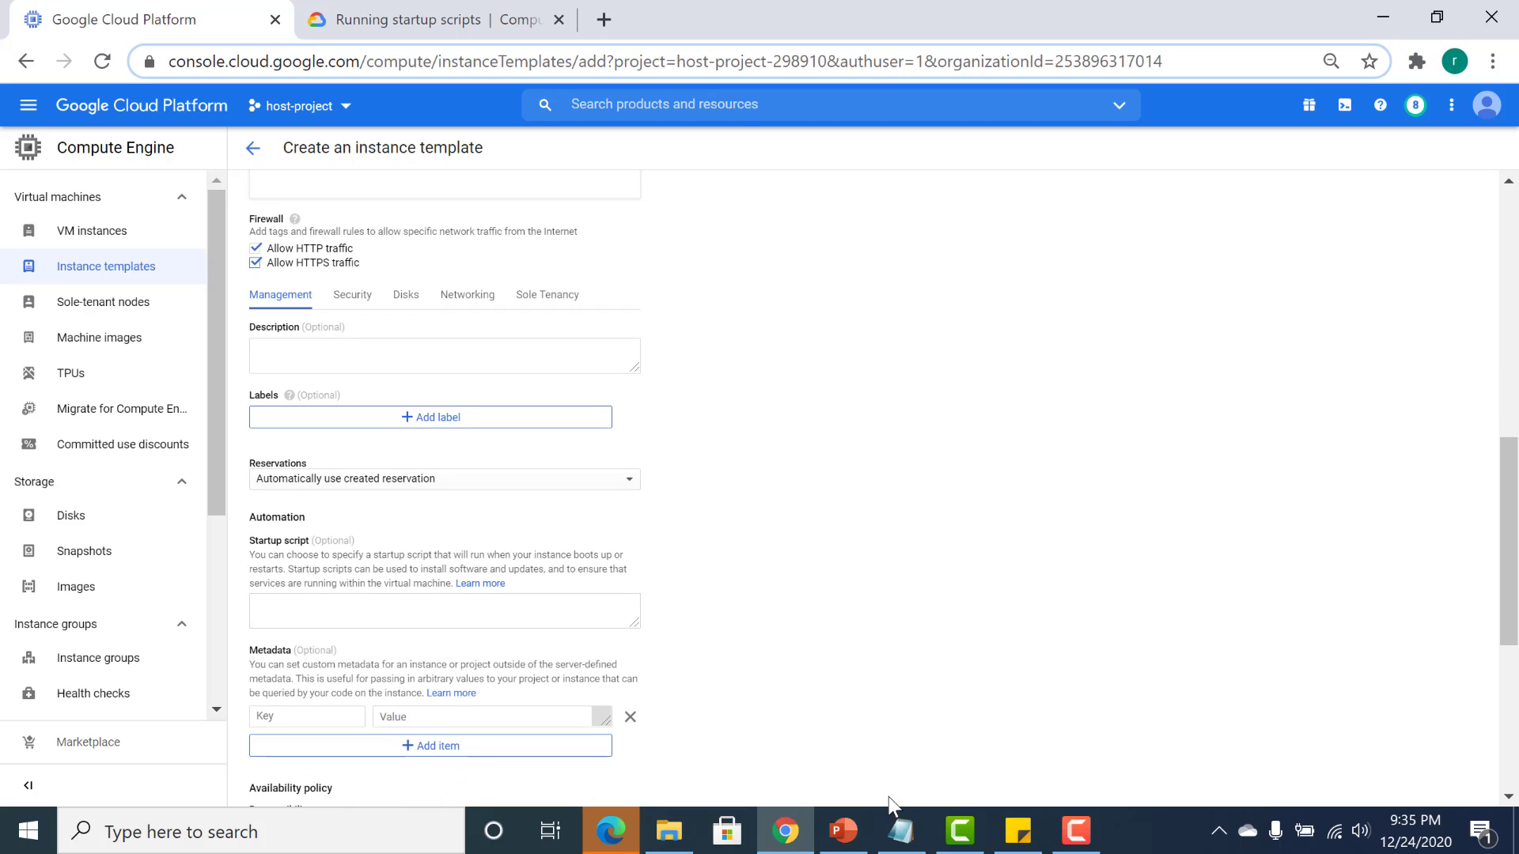
click(1018, 831)
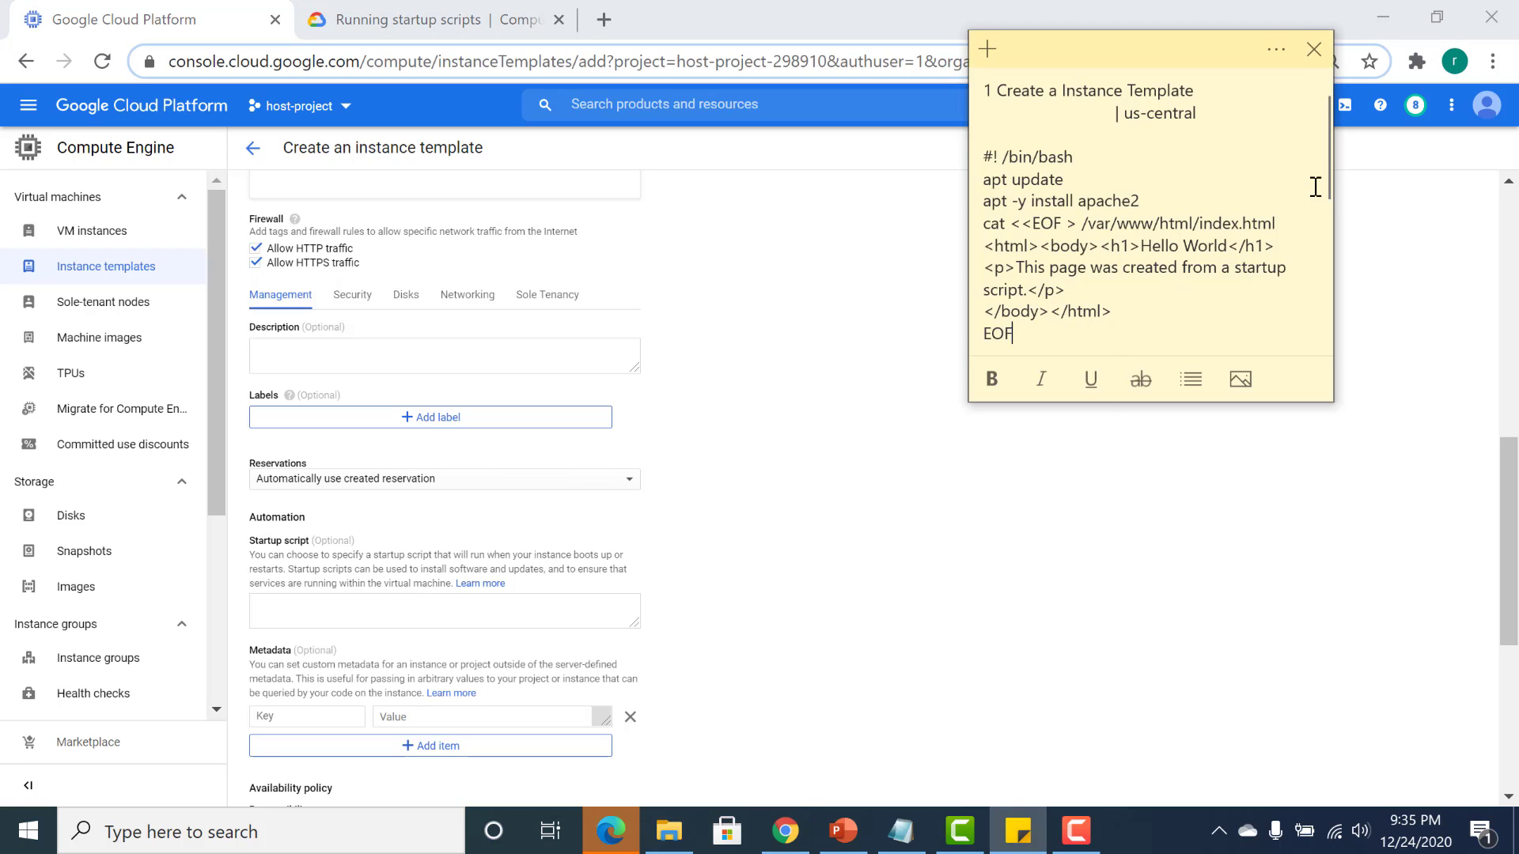
scroll(1330, 184, down, 1)
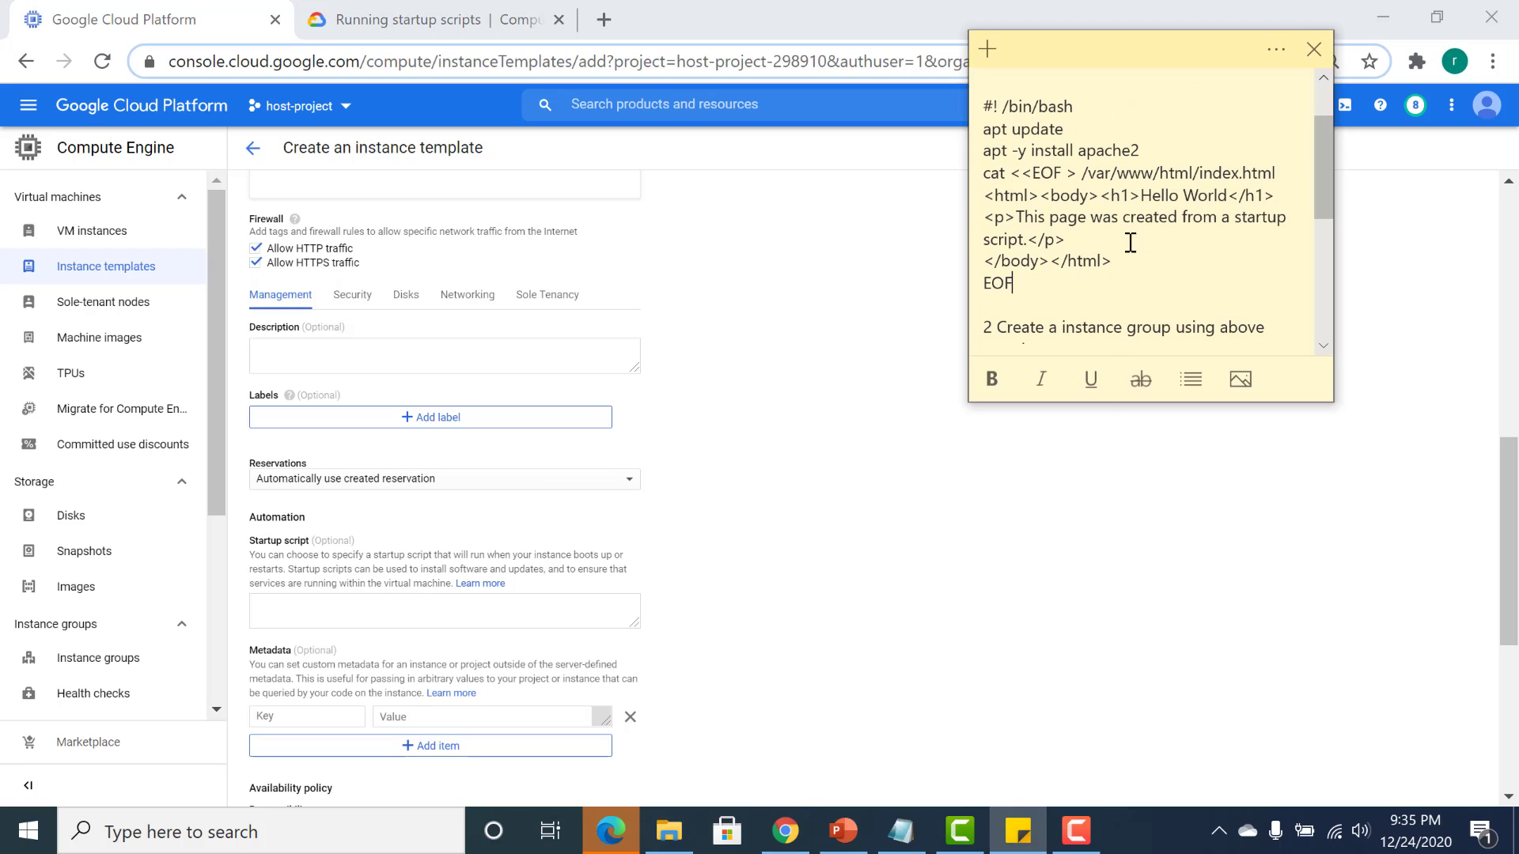
drag(1065, 277, 986, 109)
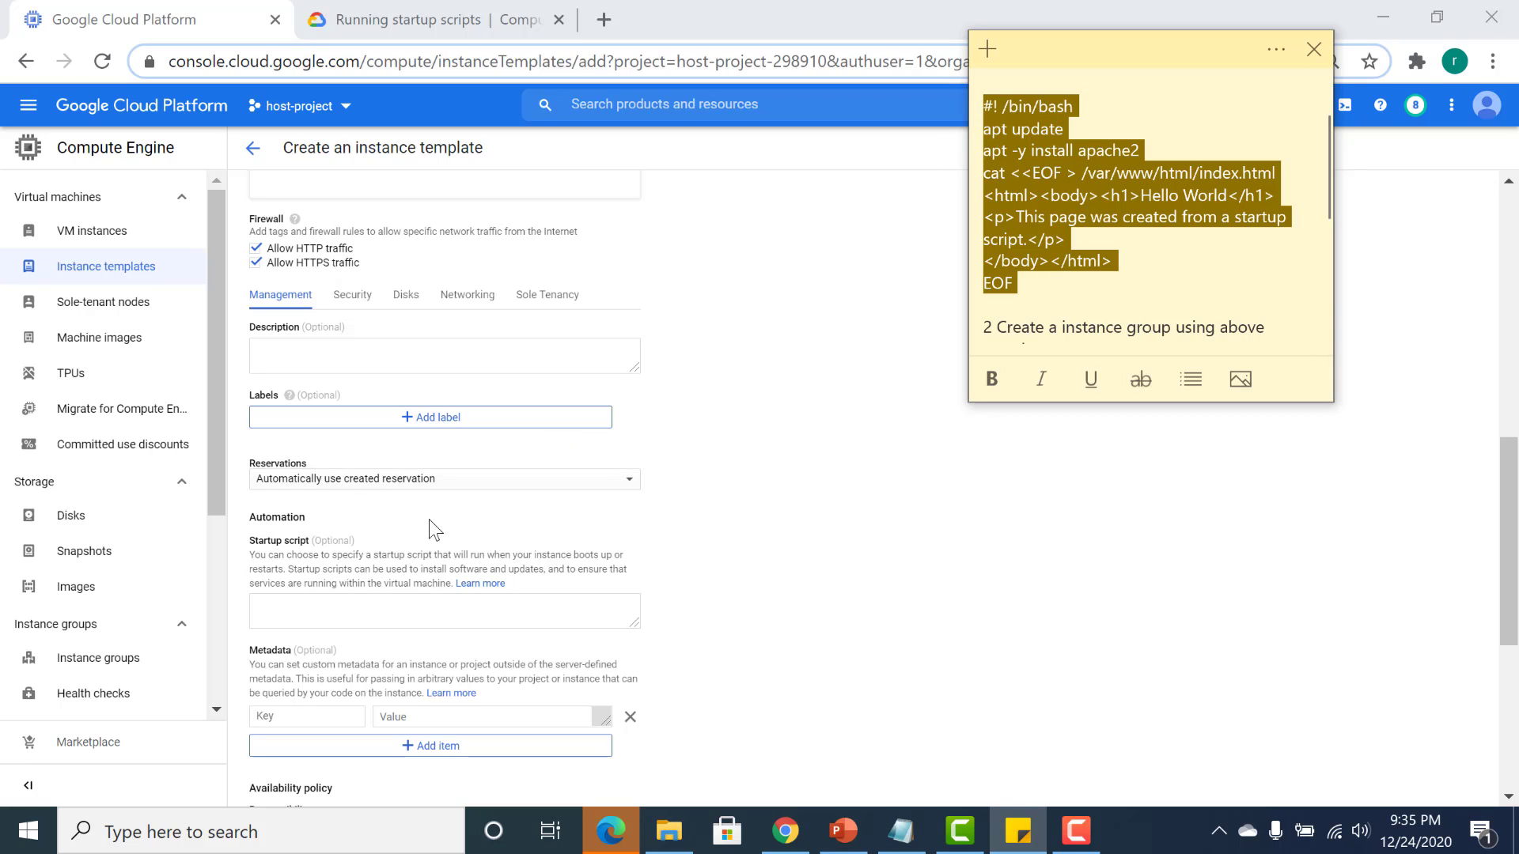
click(341, 596)
key(ctrl+v)
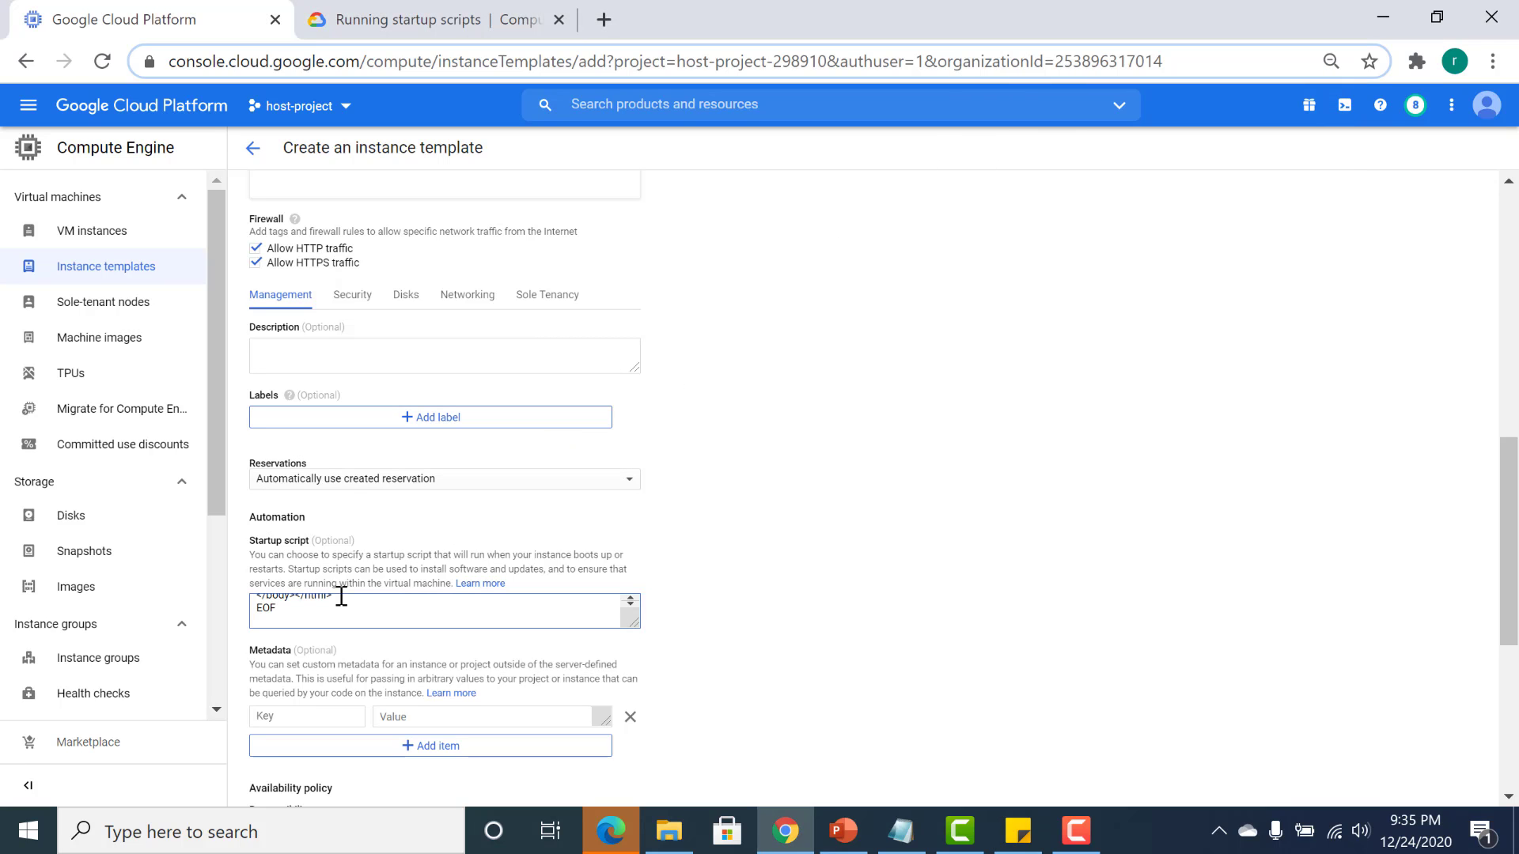
Set the template's network subnet to subnet-4 (us-central1) and create the instance template.
click(454, 314)
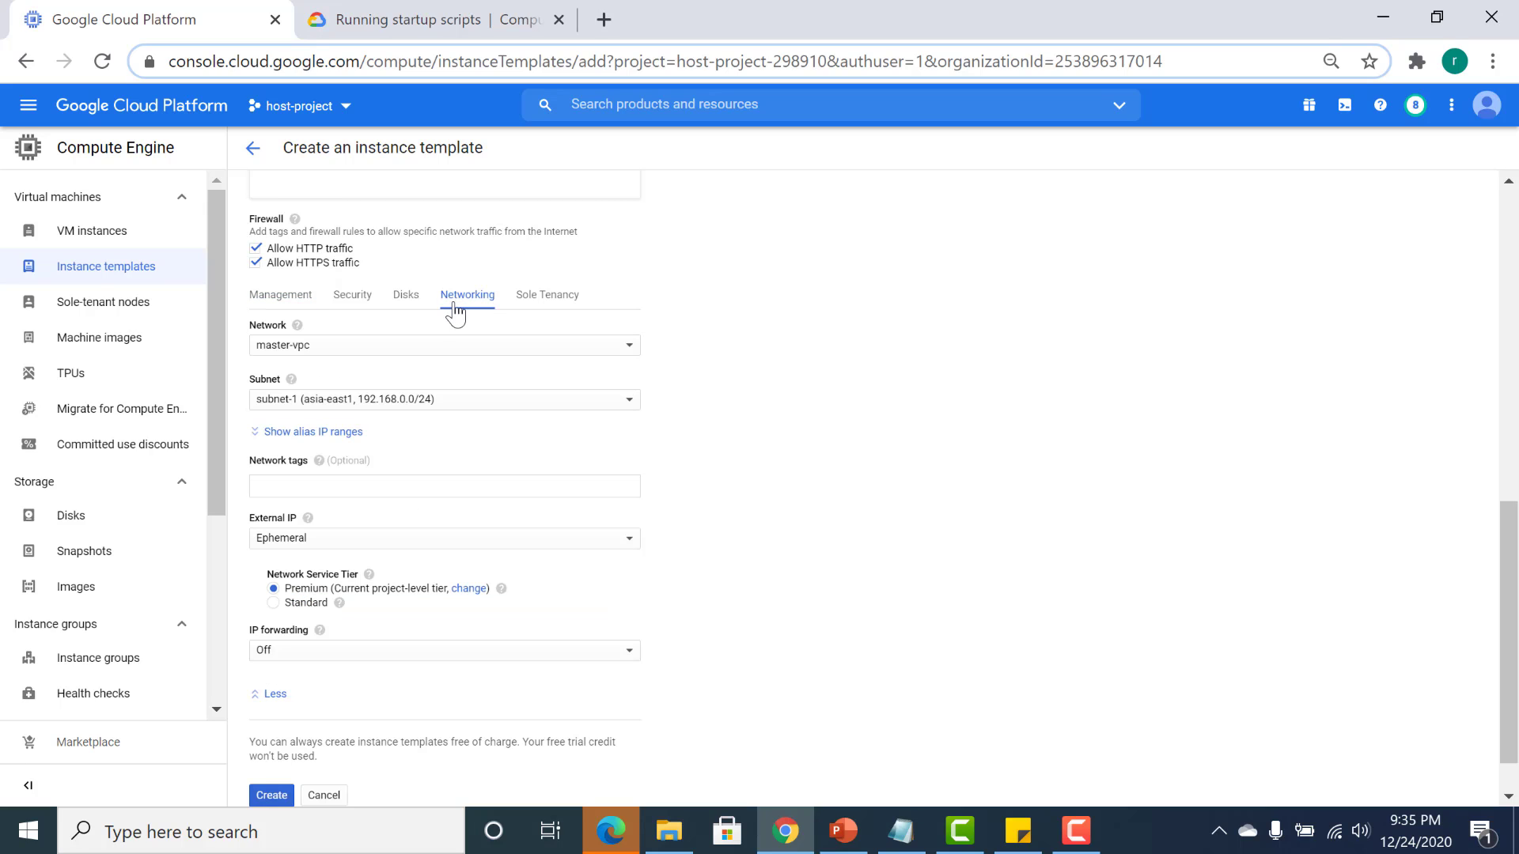
click(477, 401)
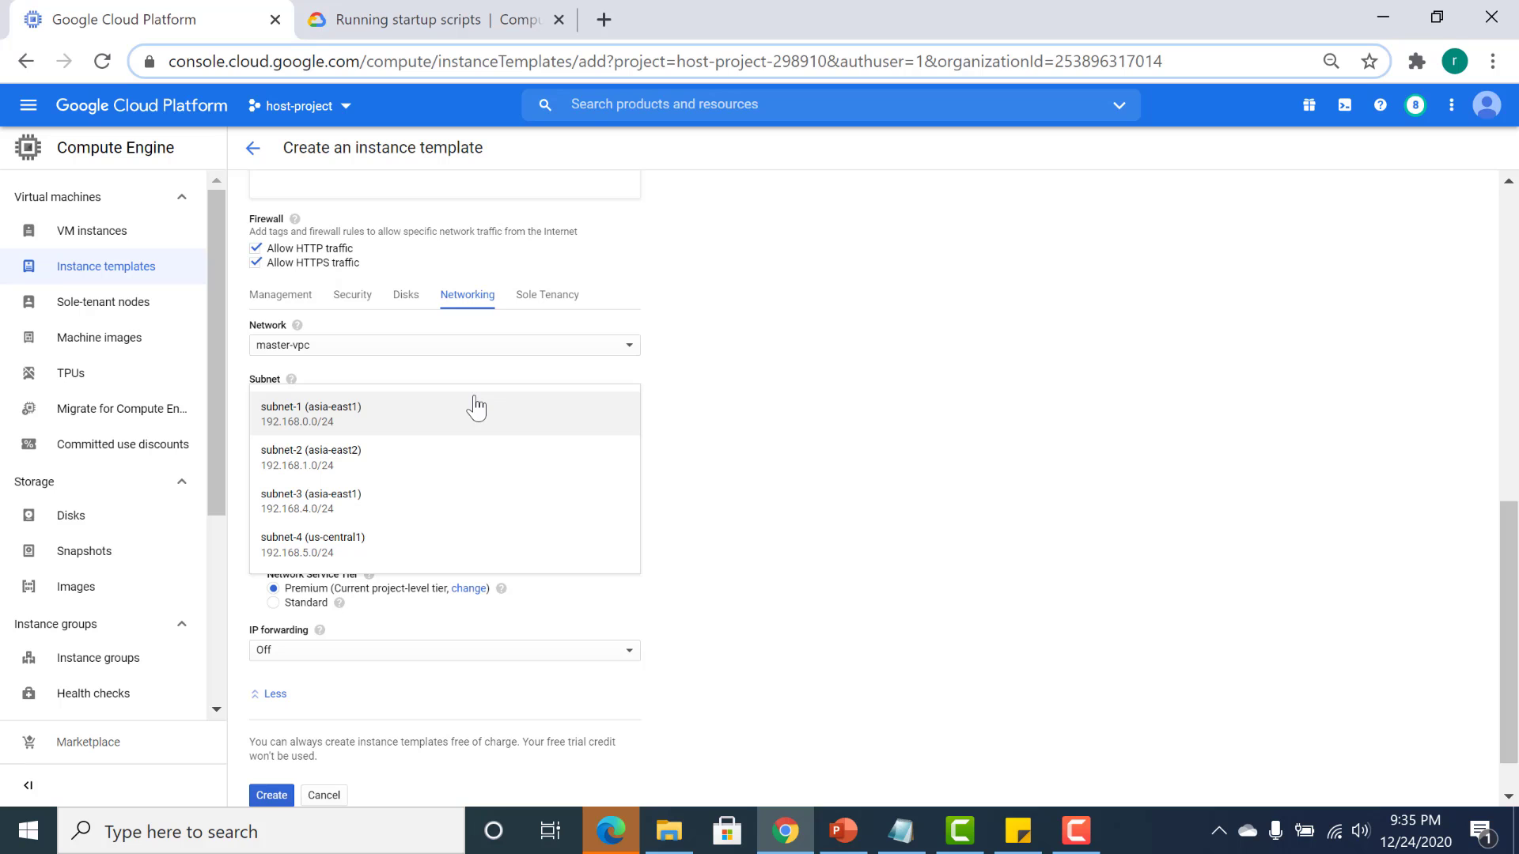
click(398, 547)
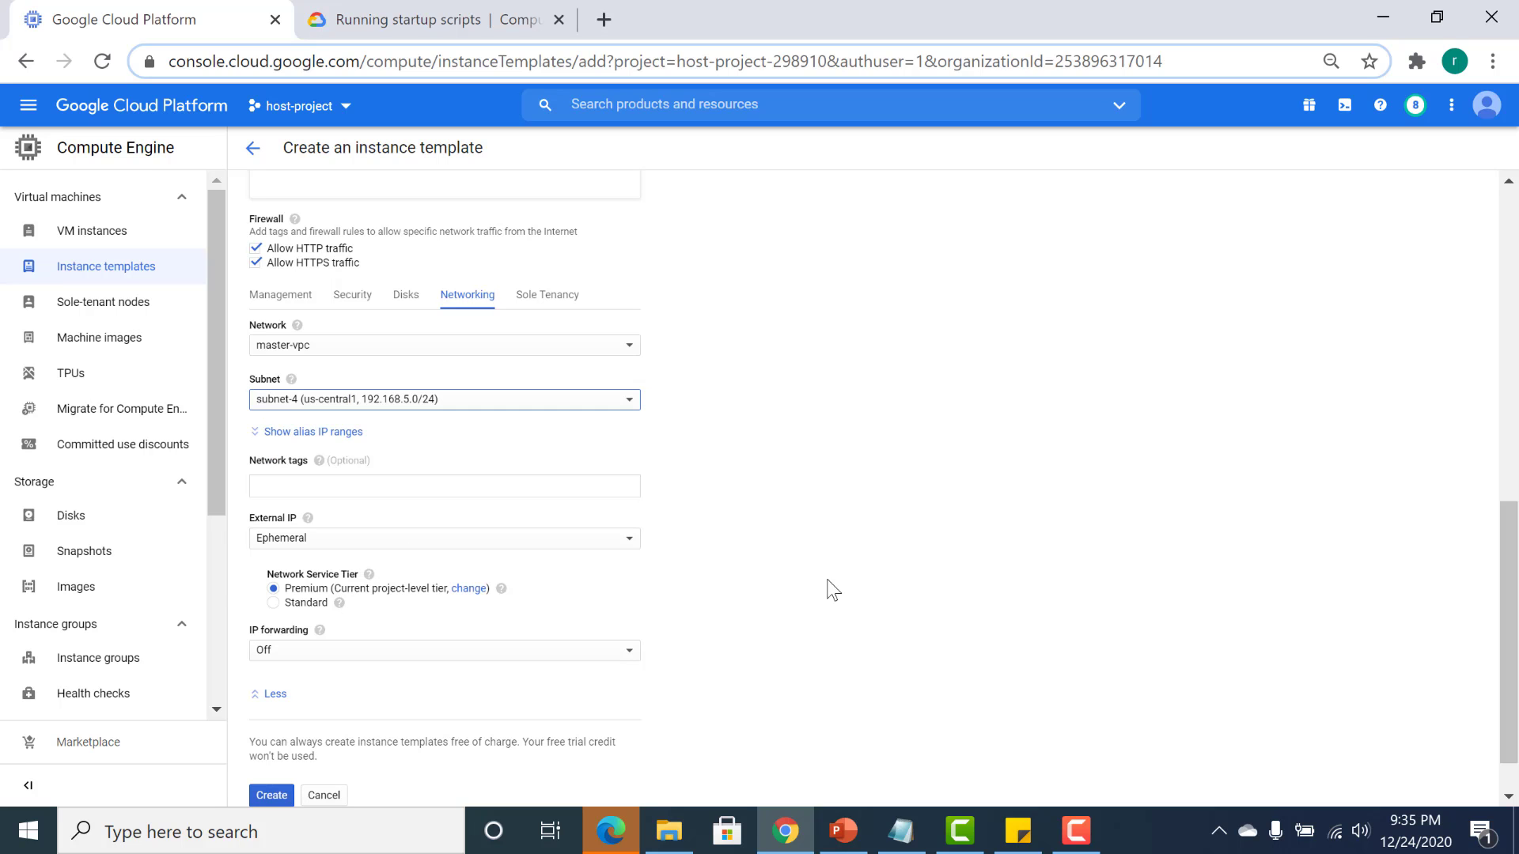
scroll(1508, 624, up, 15)
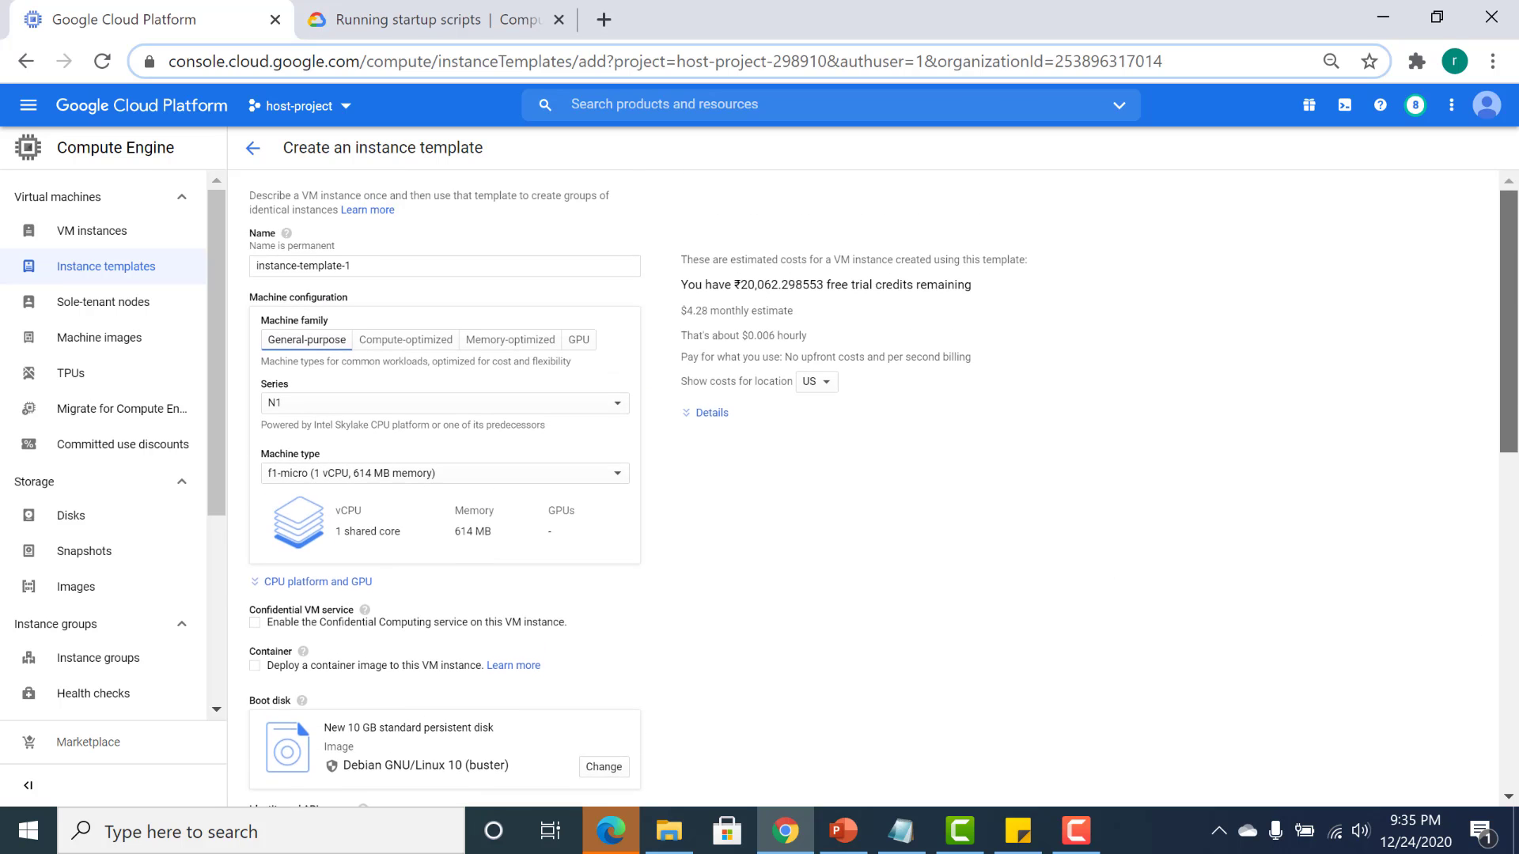
drag(1516, 307, 1509, 639)
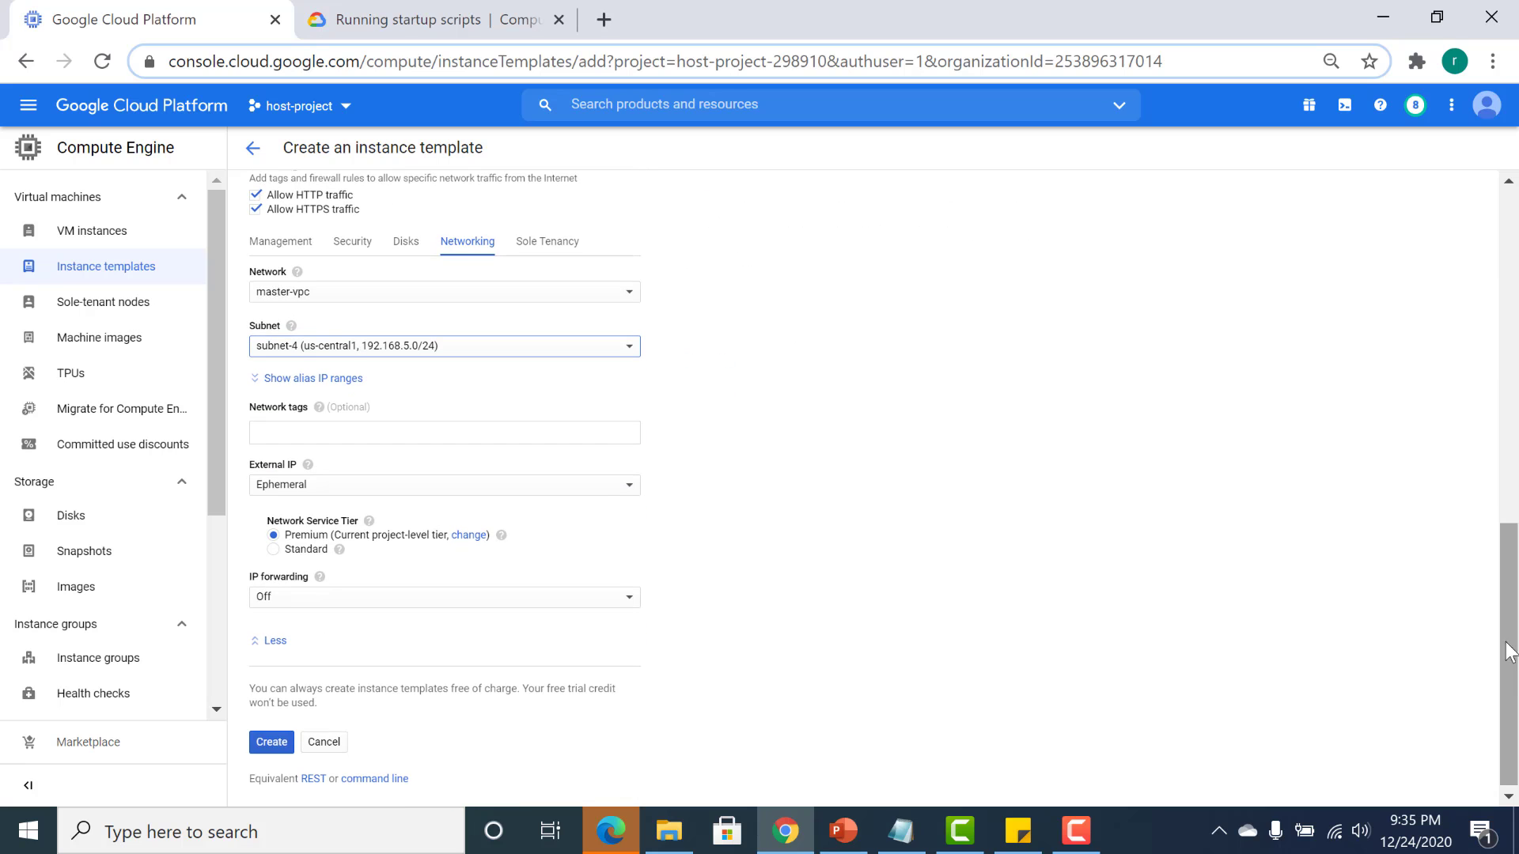
click(271, 742)
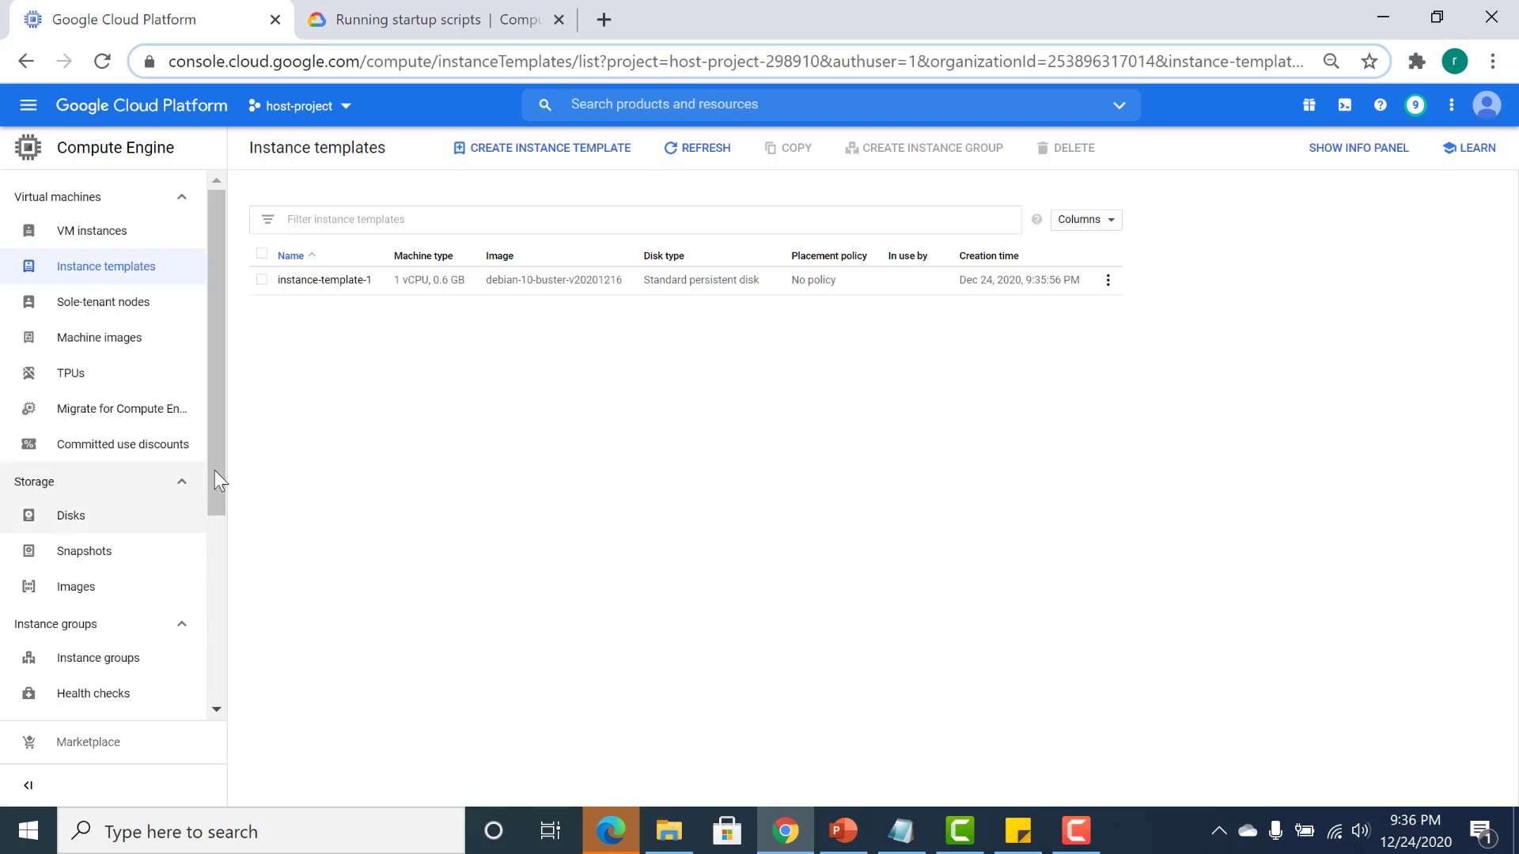
Start a new managed instance group and set its location to multiple zones.
click(85, 674)
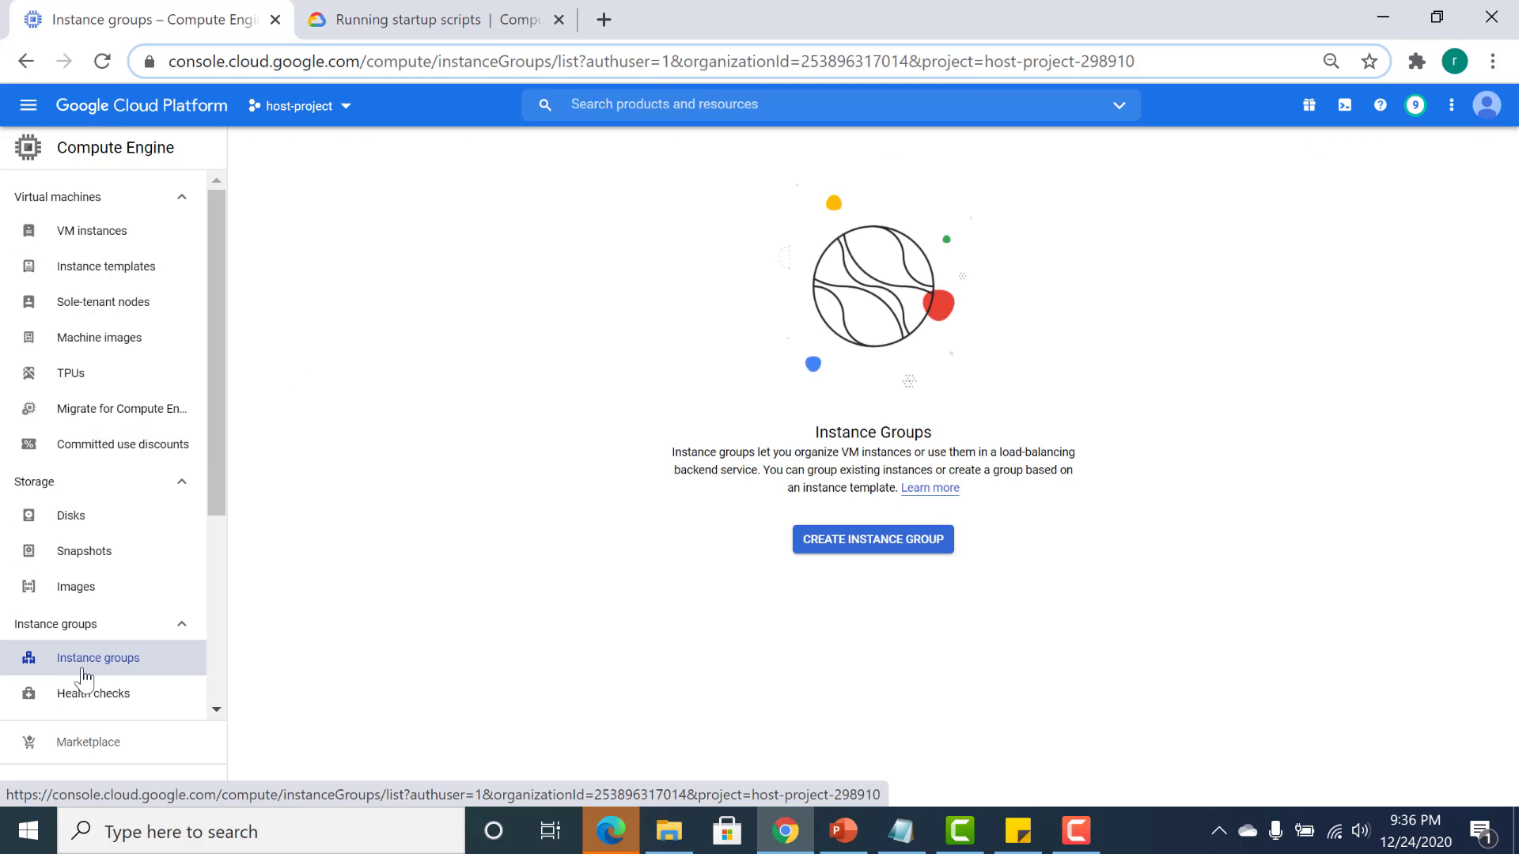
click(812, 541)
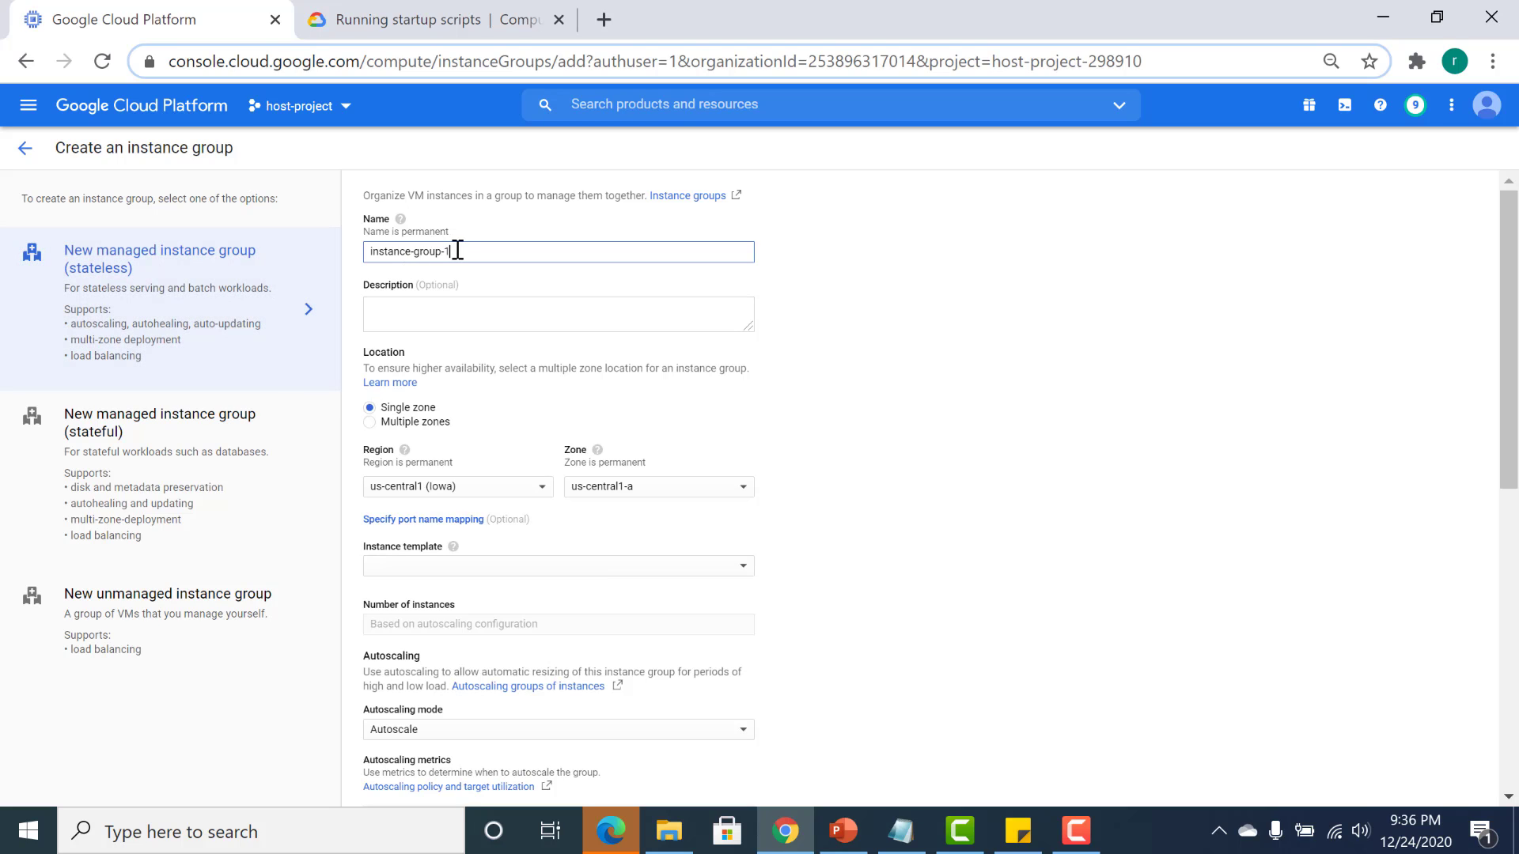
click(370, 422)
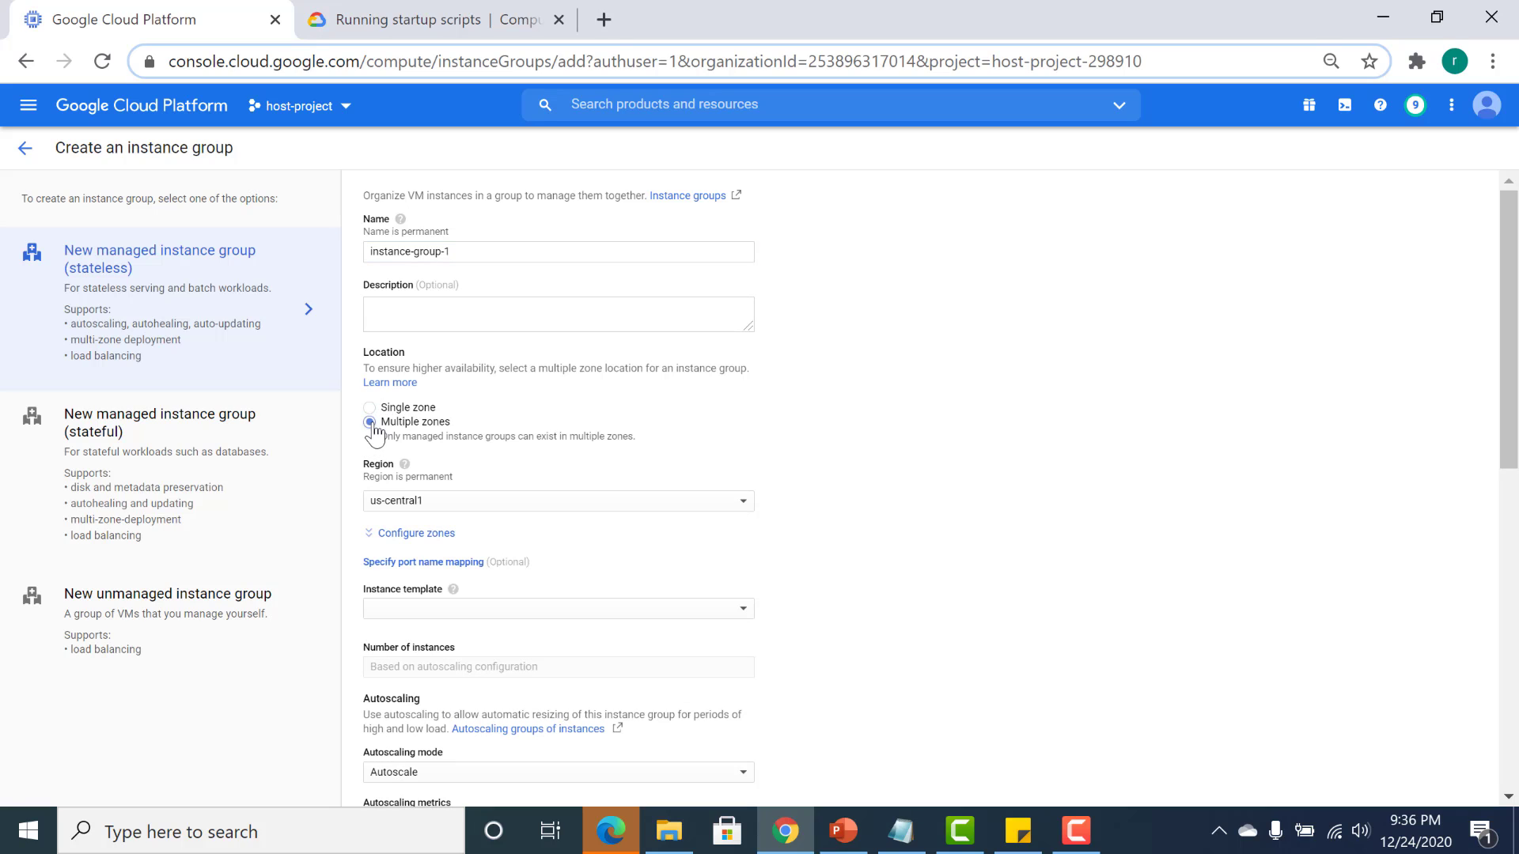
click(370, 408)
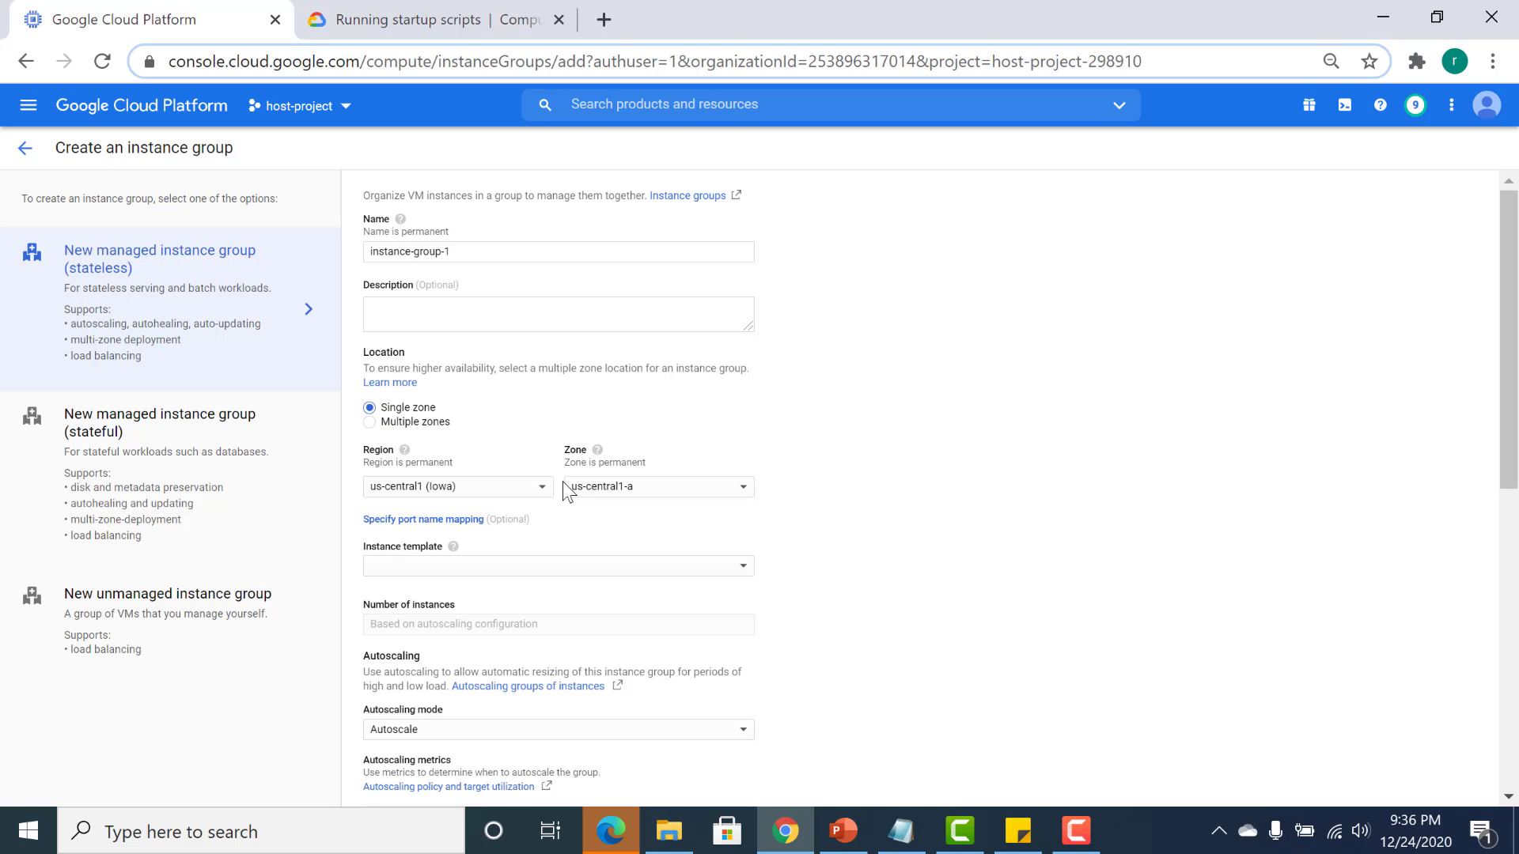
click(369, 423)
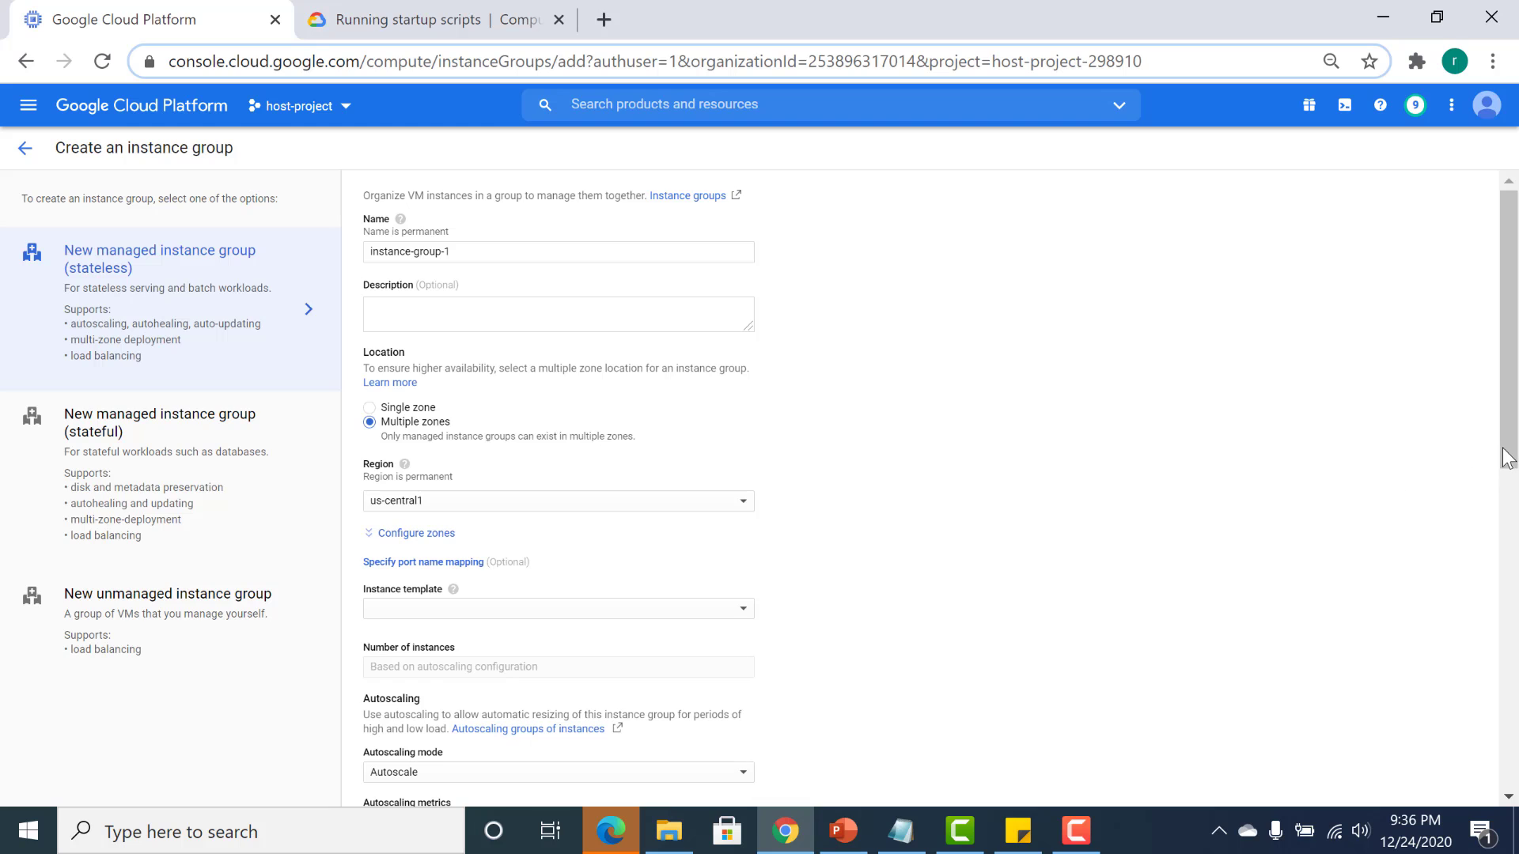
Base the instance group on the template instance-template-1.
drag(1506, 457, 1505, 513)
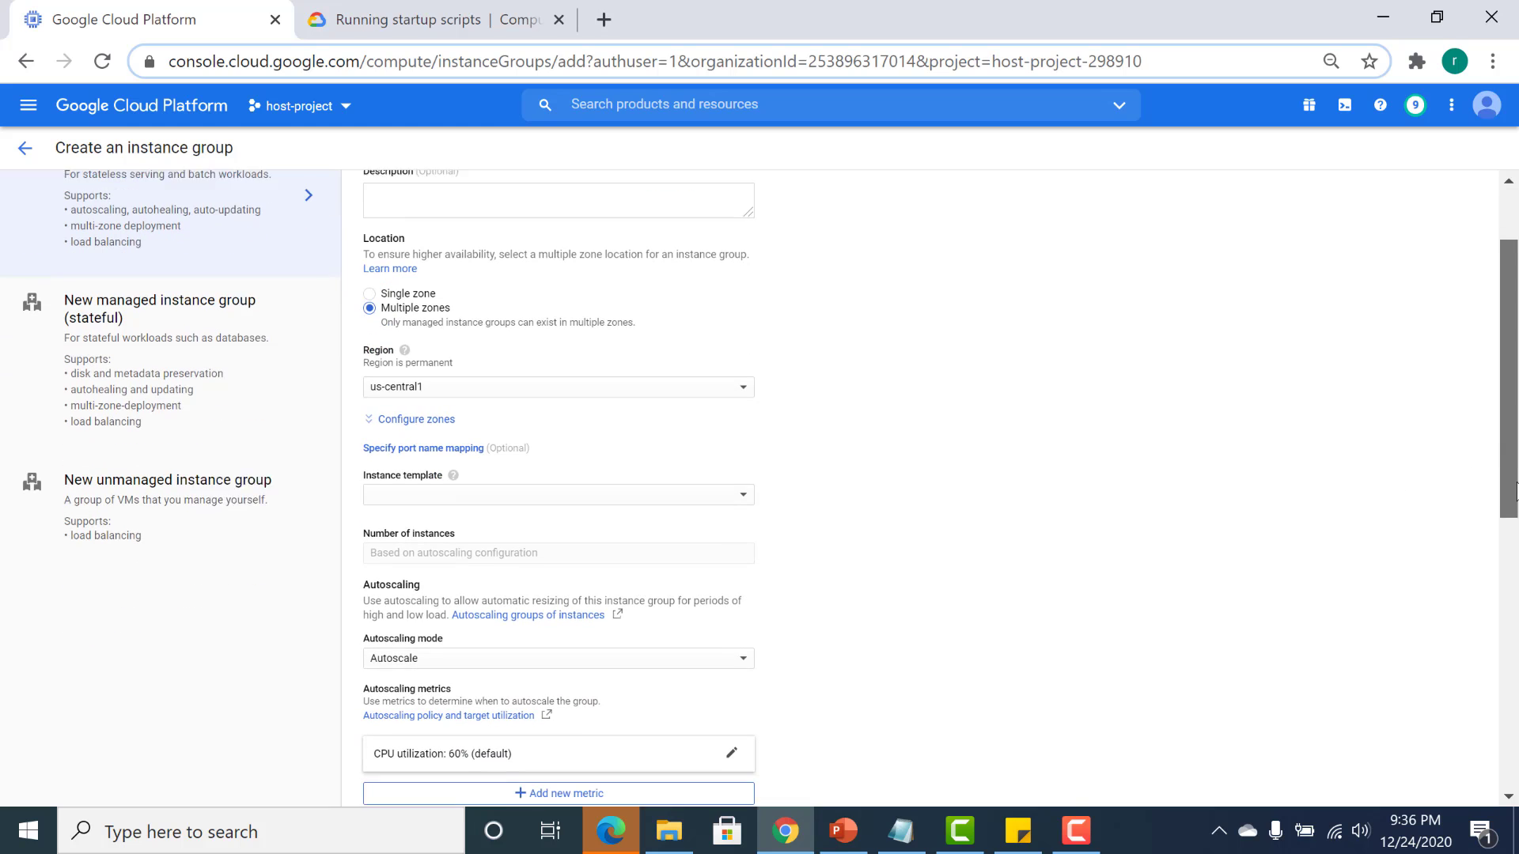
click(740, 482)
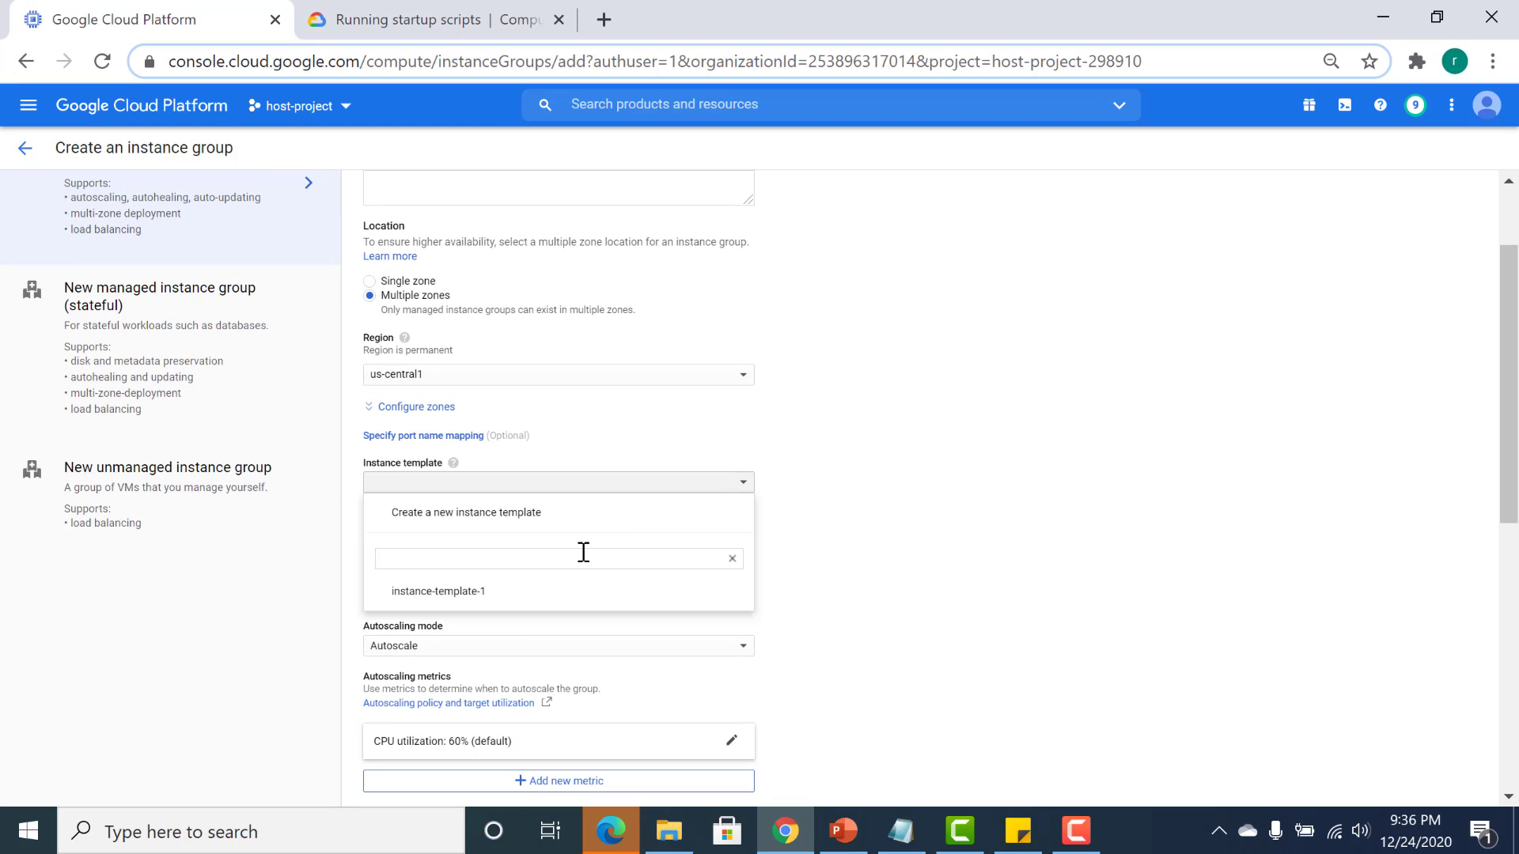
click(554, 591)
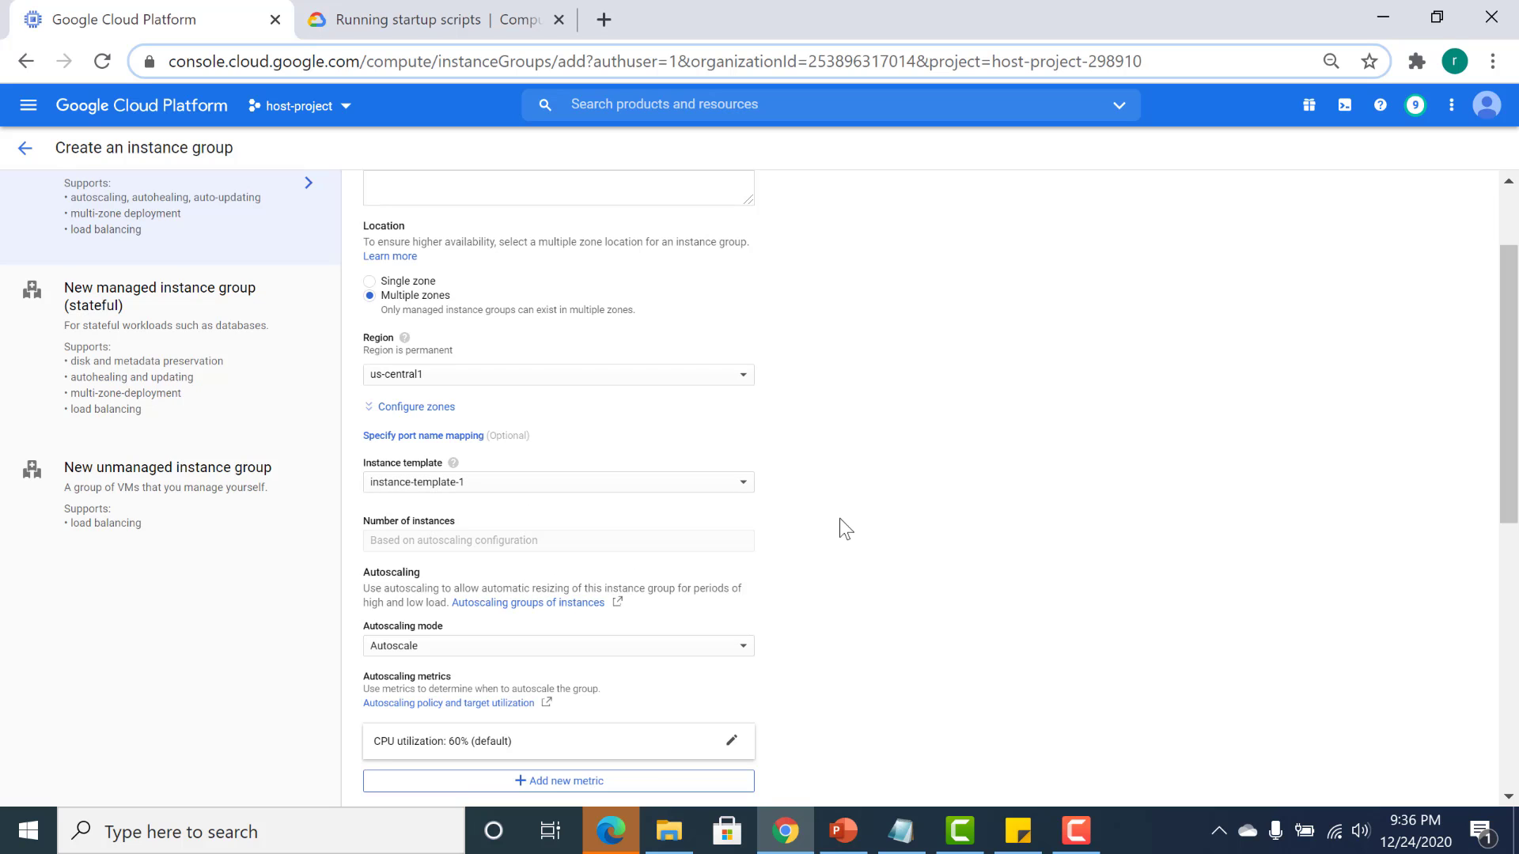
Keep the group's autoscaling mode at Autoscale and set the maximum number of instances to 4.
drag(1505, 369, 1505, 427)
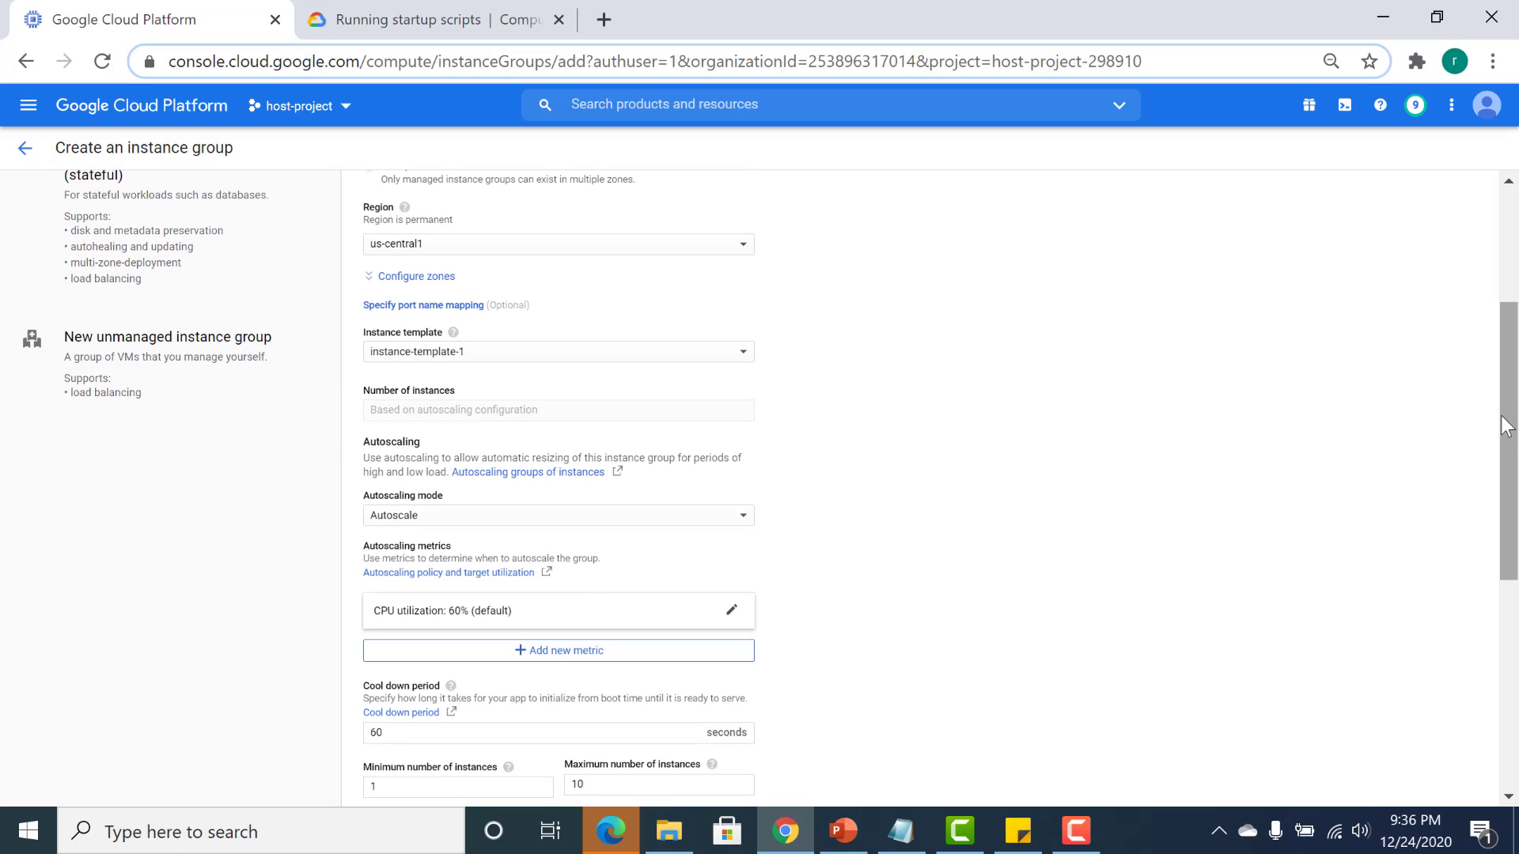
click(640, 524)
click(643, 528)
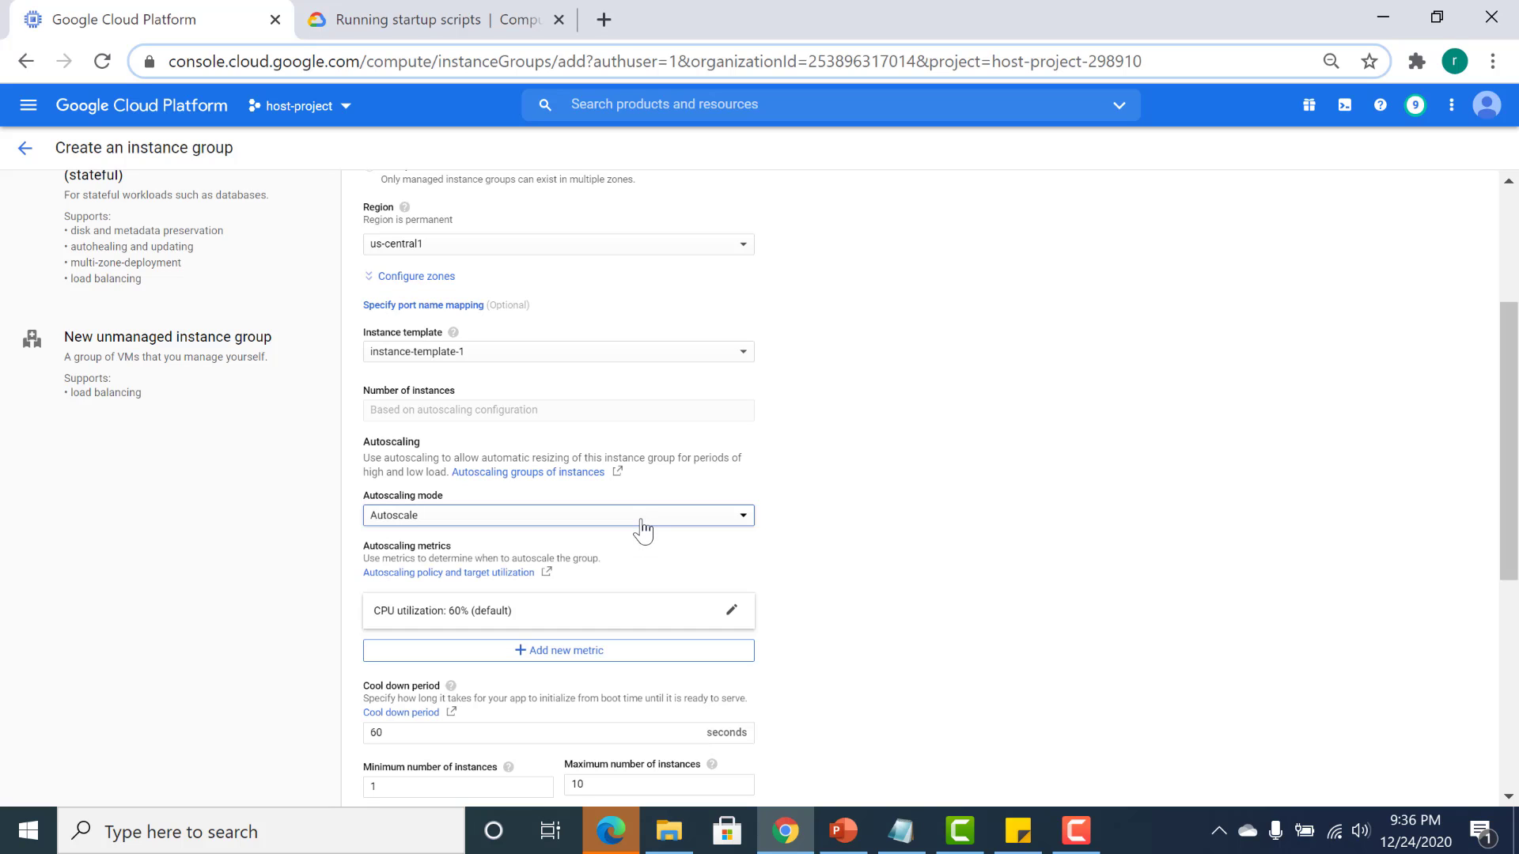
drag(1510, 470, 1506, 530)
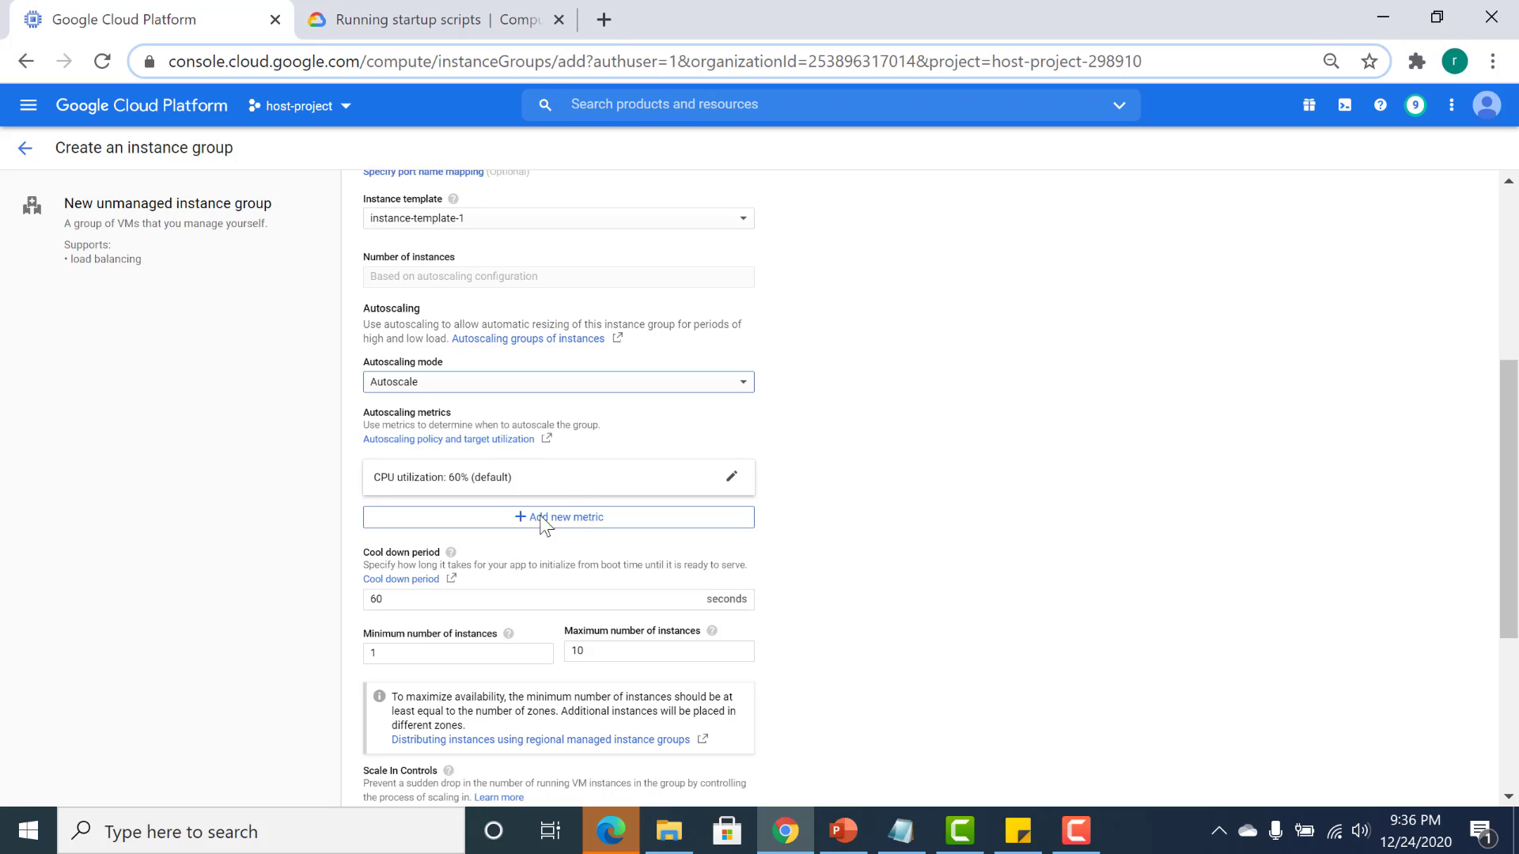
click(589, 646)
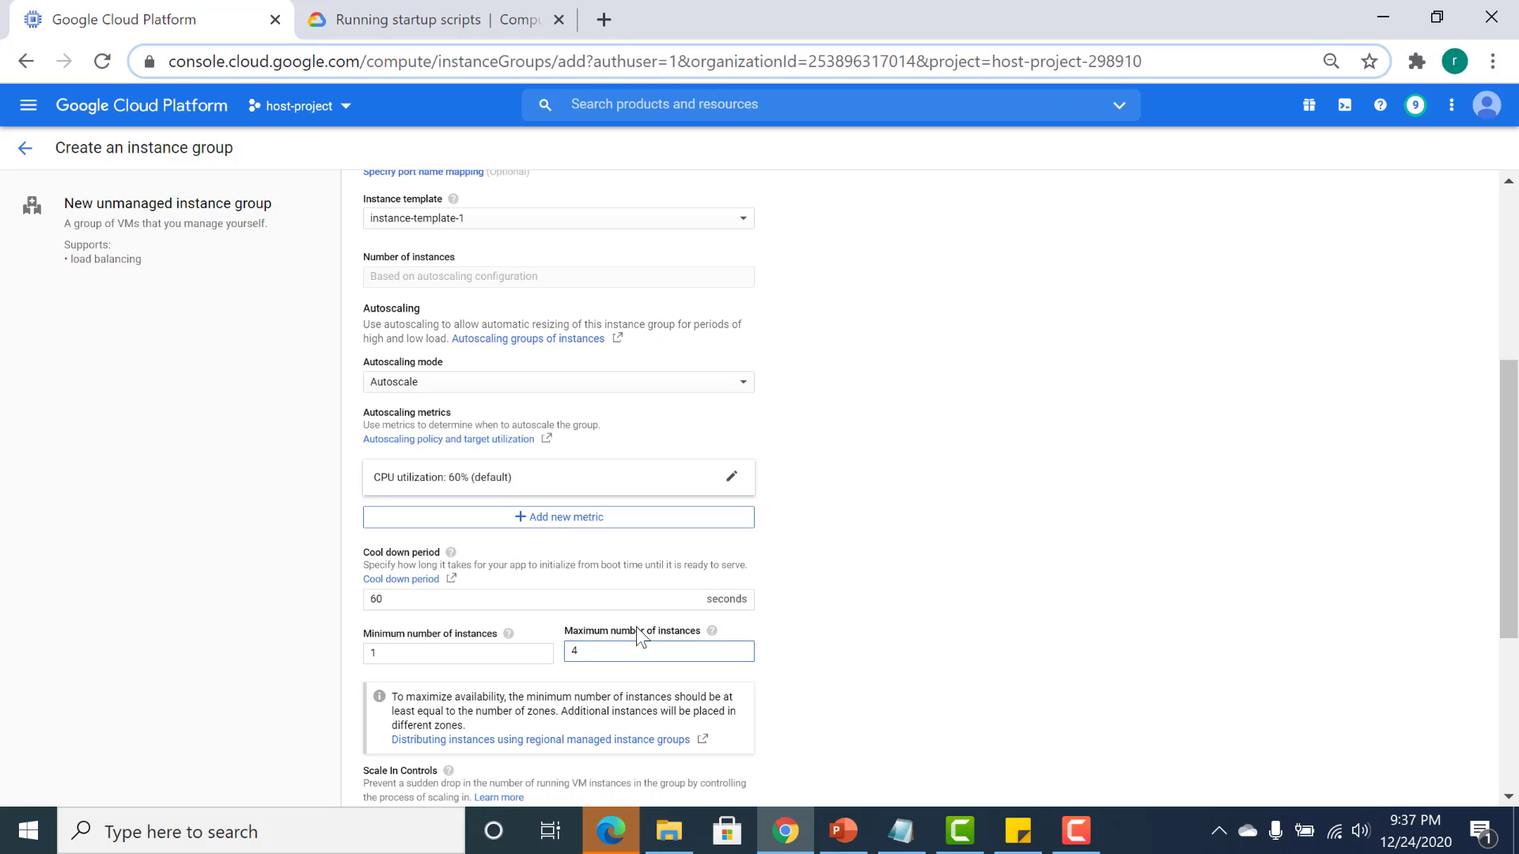
drag(1516, 522, 1516, 527)
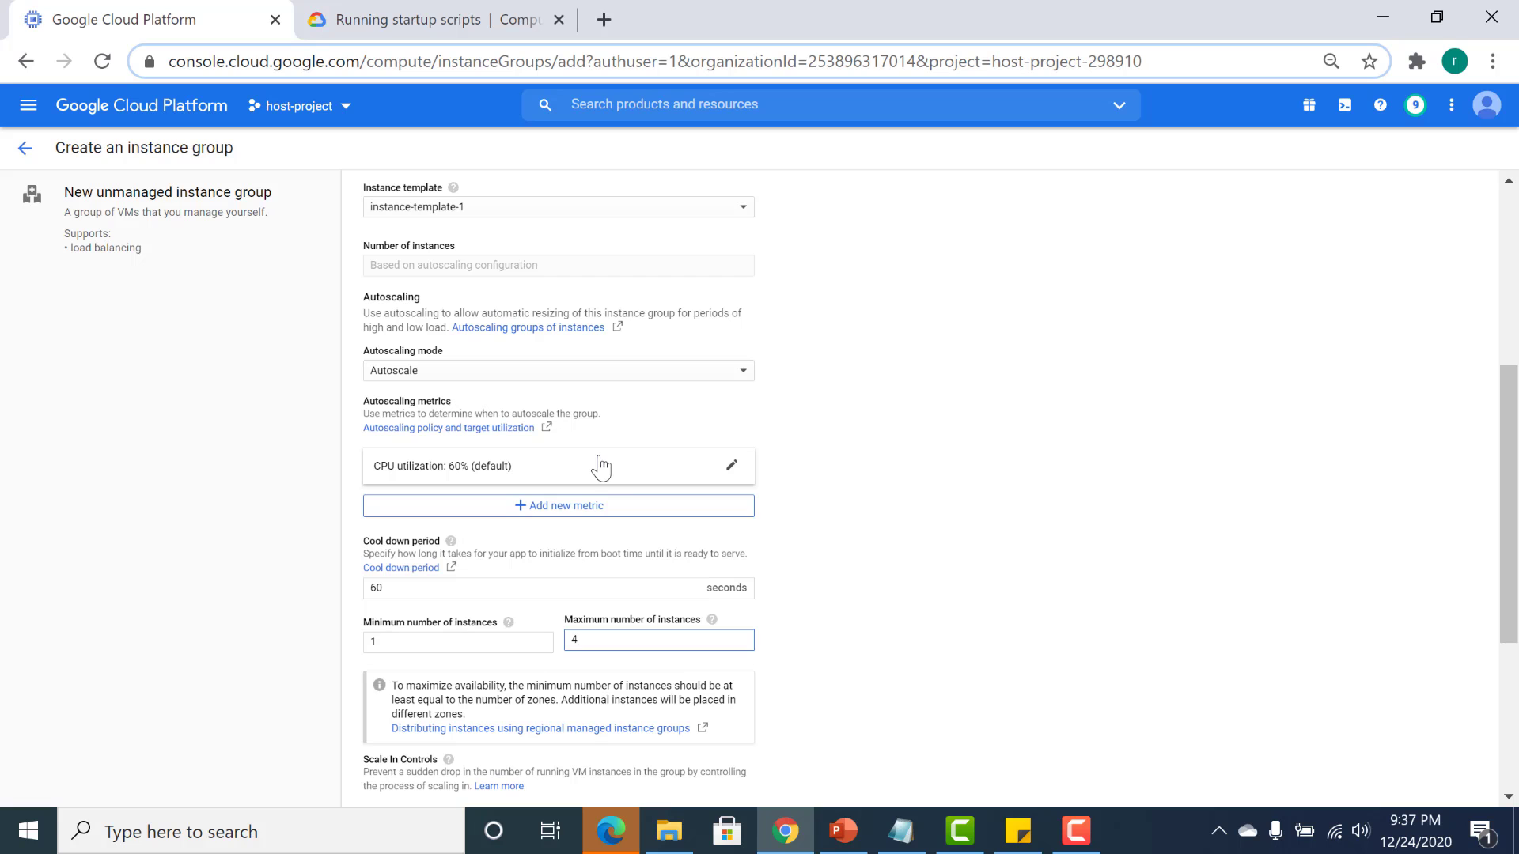
Start creating a new health check for the instance group's autohealing.
drag(1509, 495, 1516, 605)
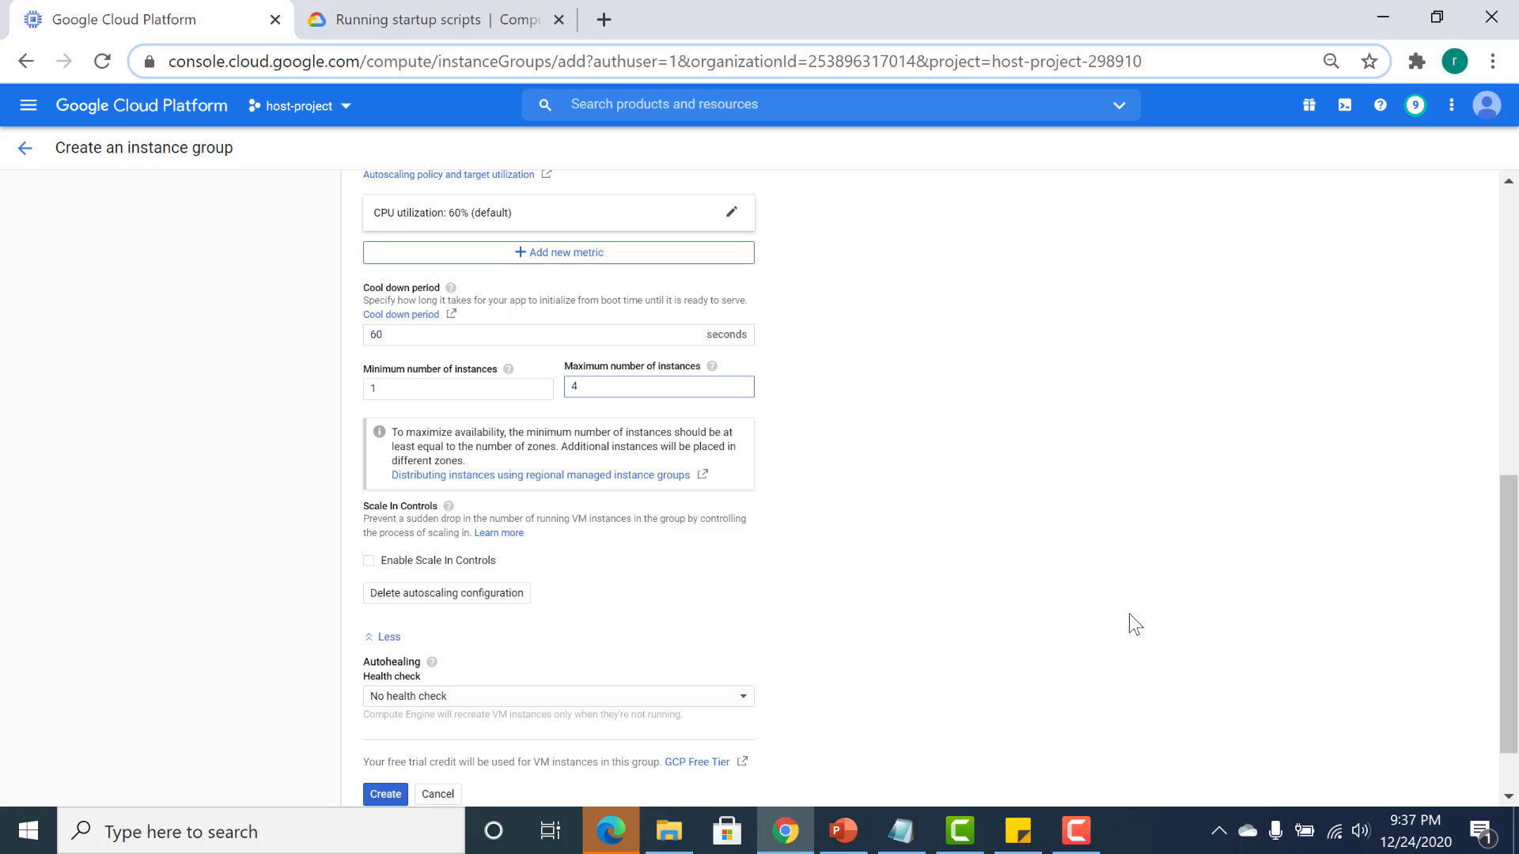
click(484, 699)
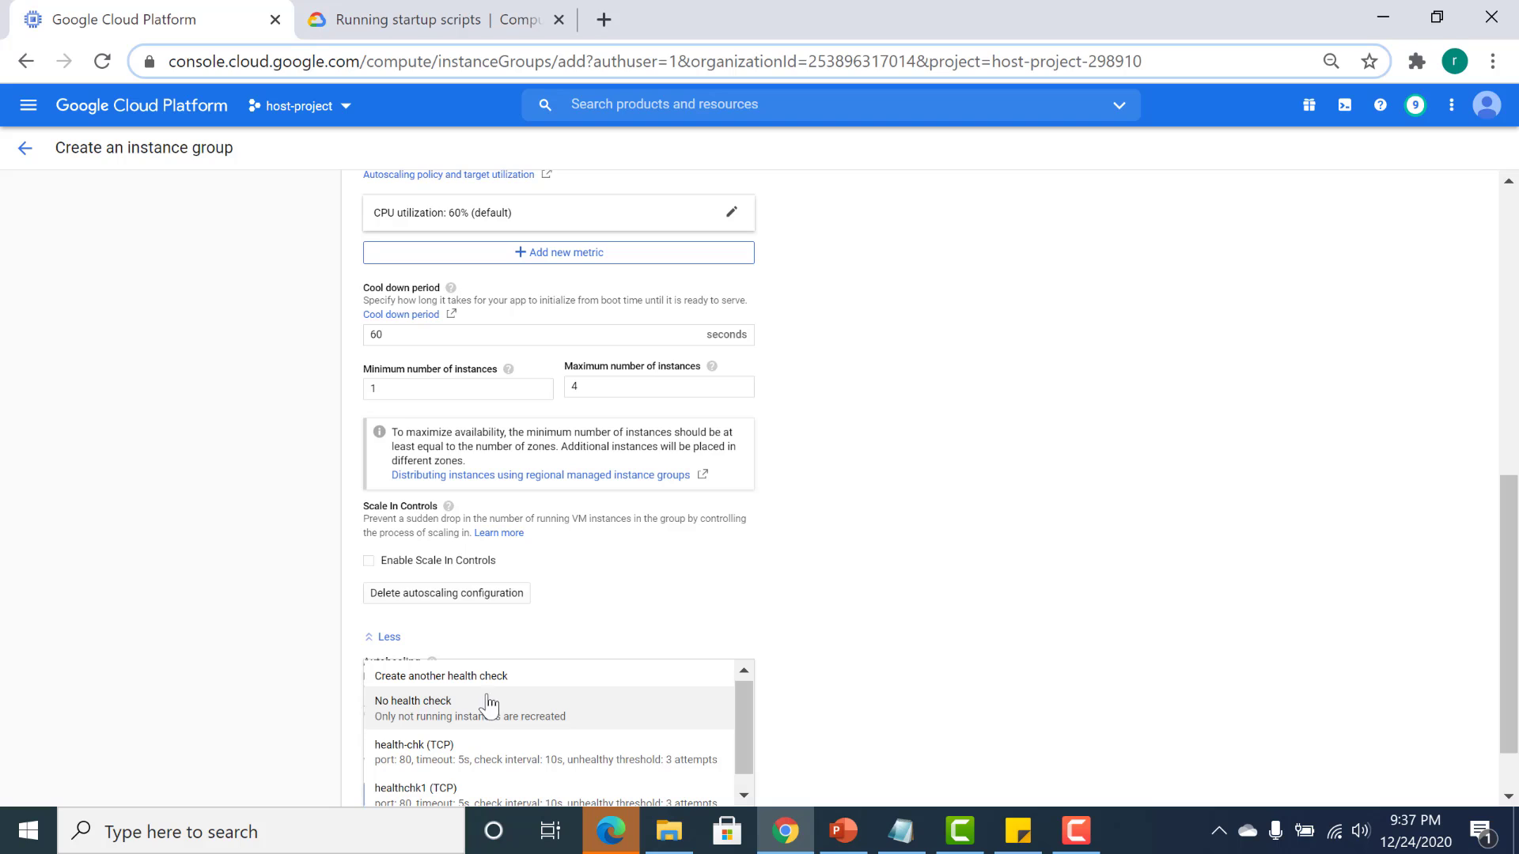
click(852, 642)
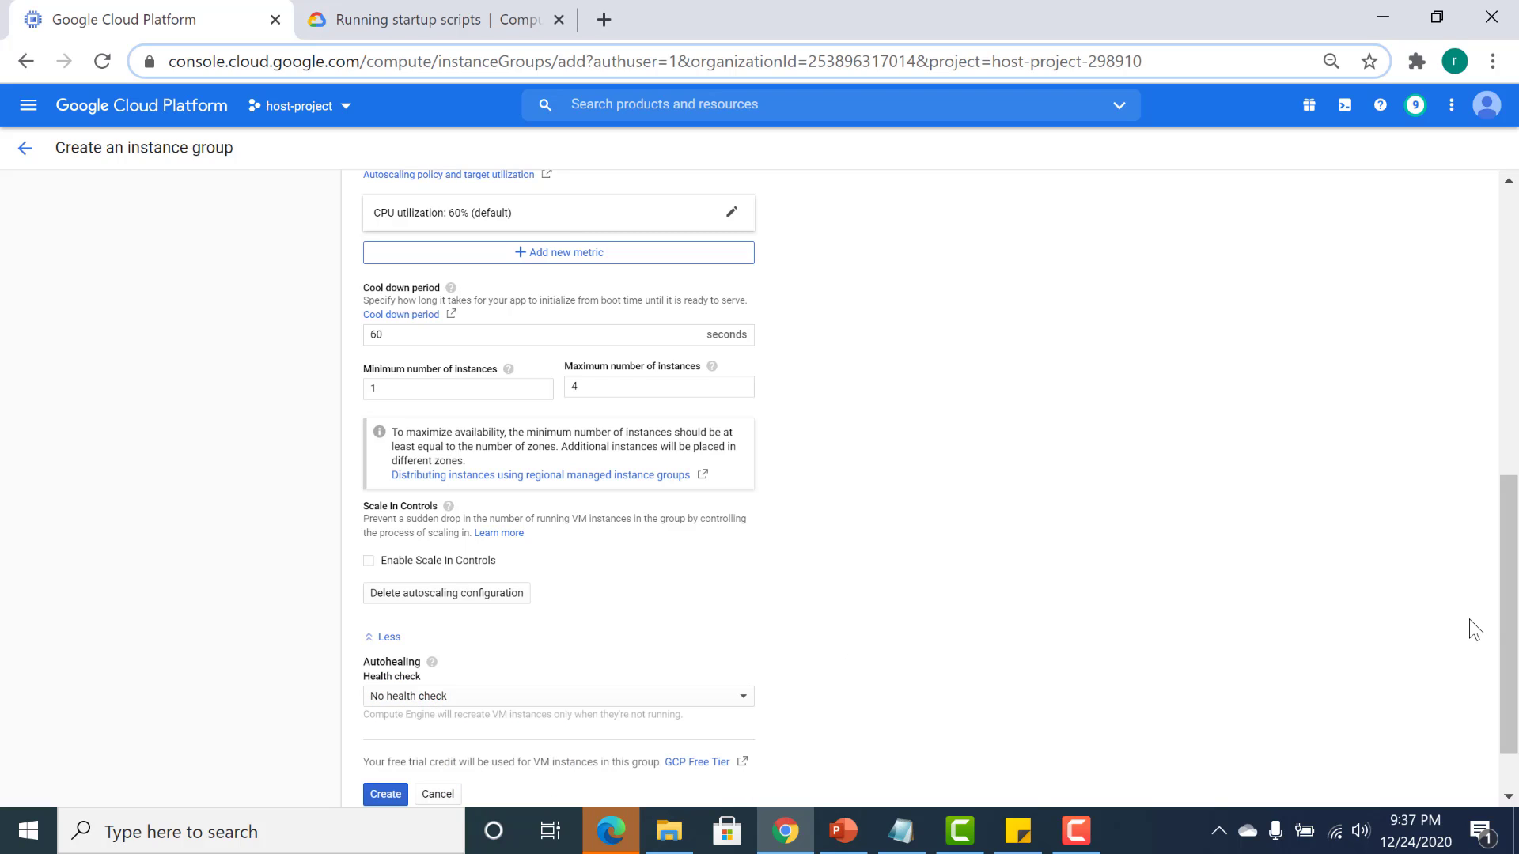
drag(1513, 620, 1512, 653)
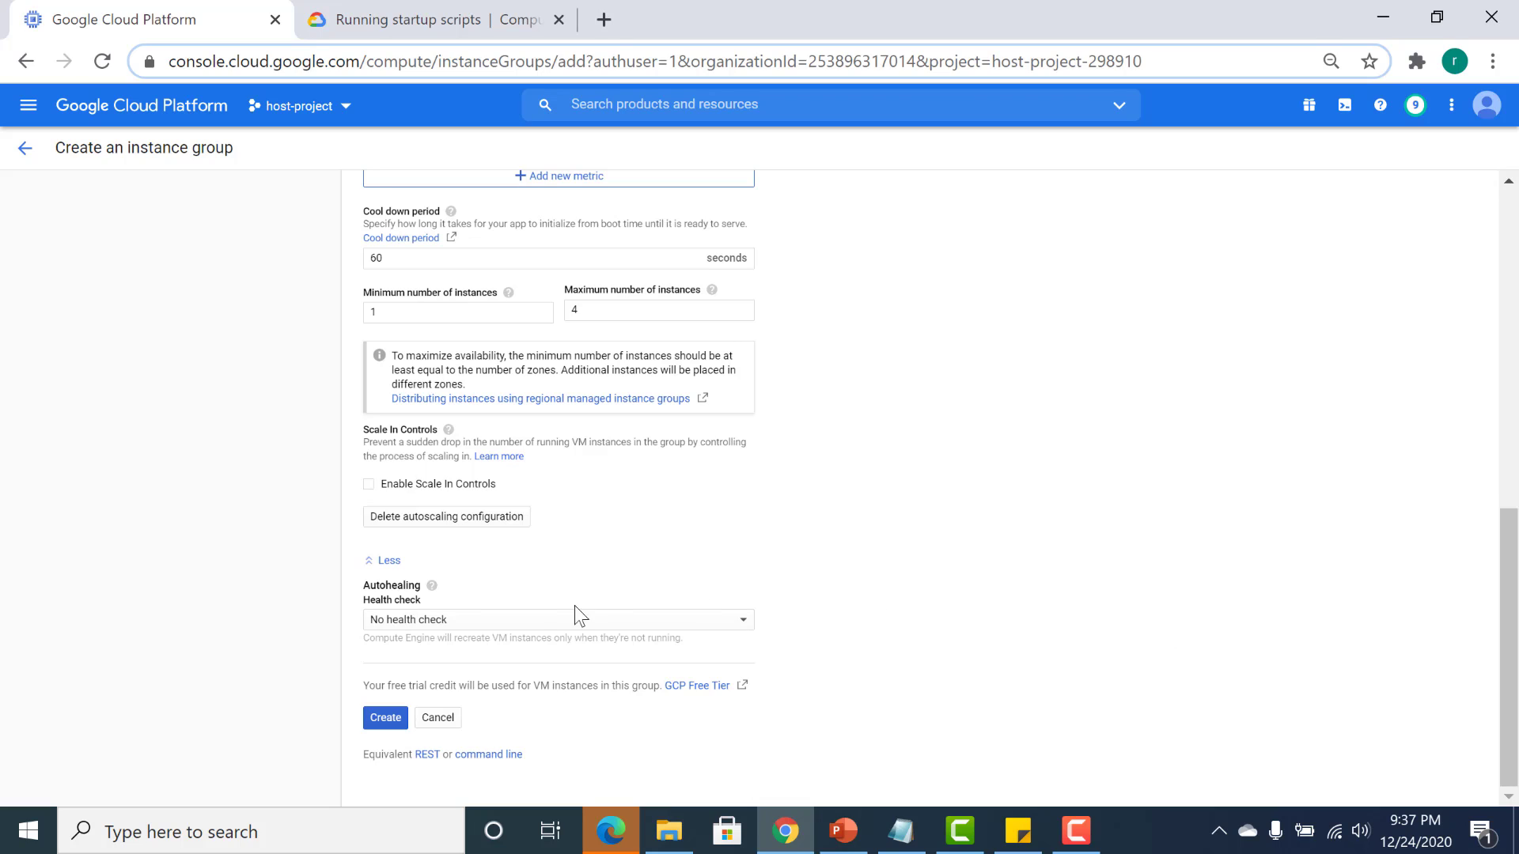
click(544, 621)
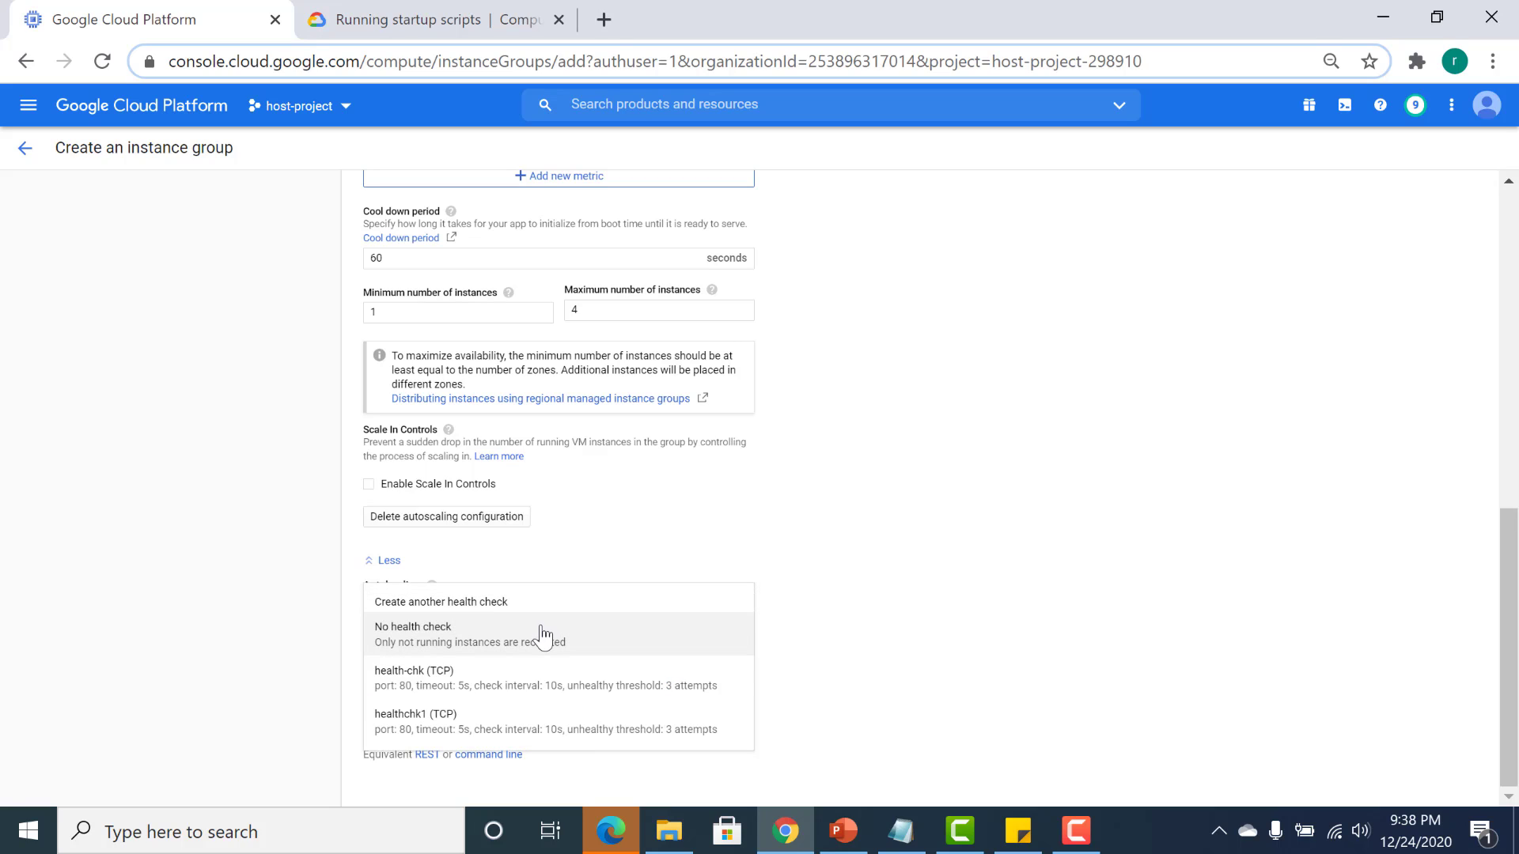
click(543, 637)
click(544, 625)
click(486, 599)
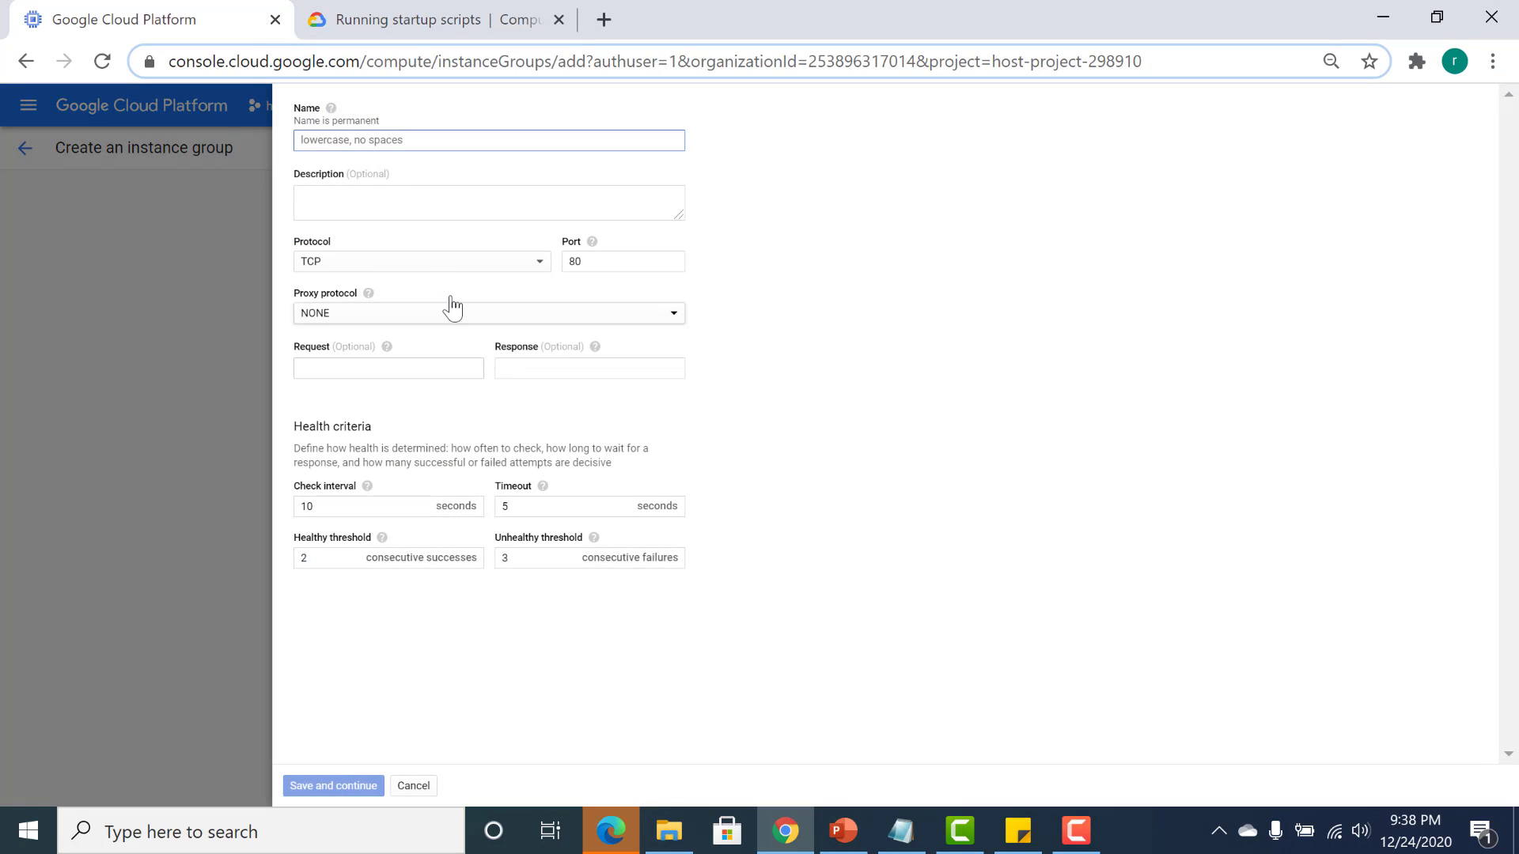
Name the health check hlthchk, keep the TCP protocol on port 80, and save it.
click(436, 140)
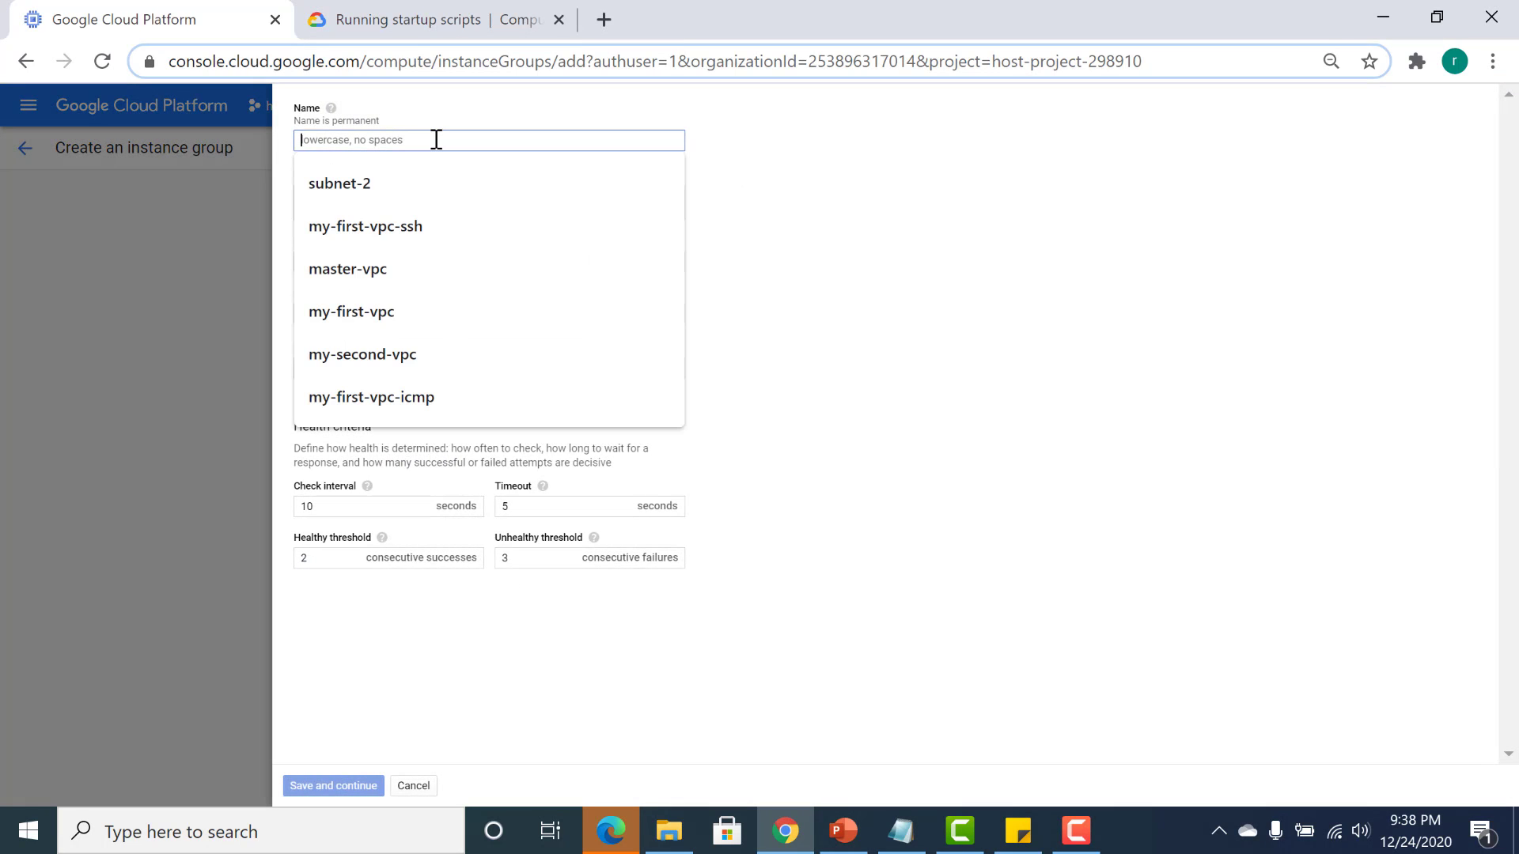
text(h)
key(Escape)
text(lt)
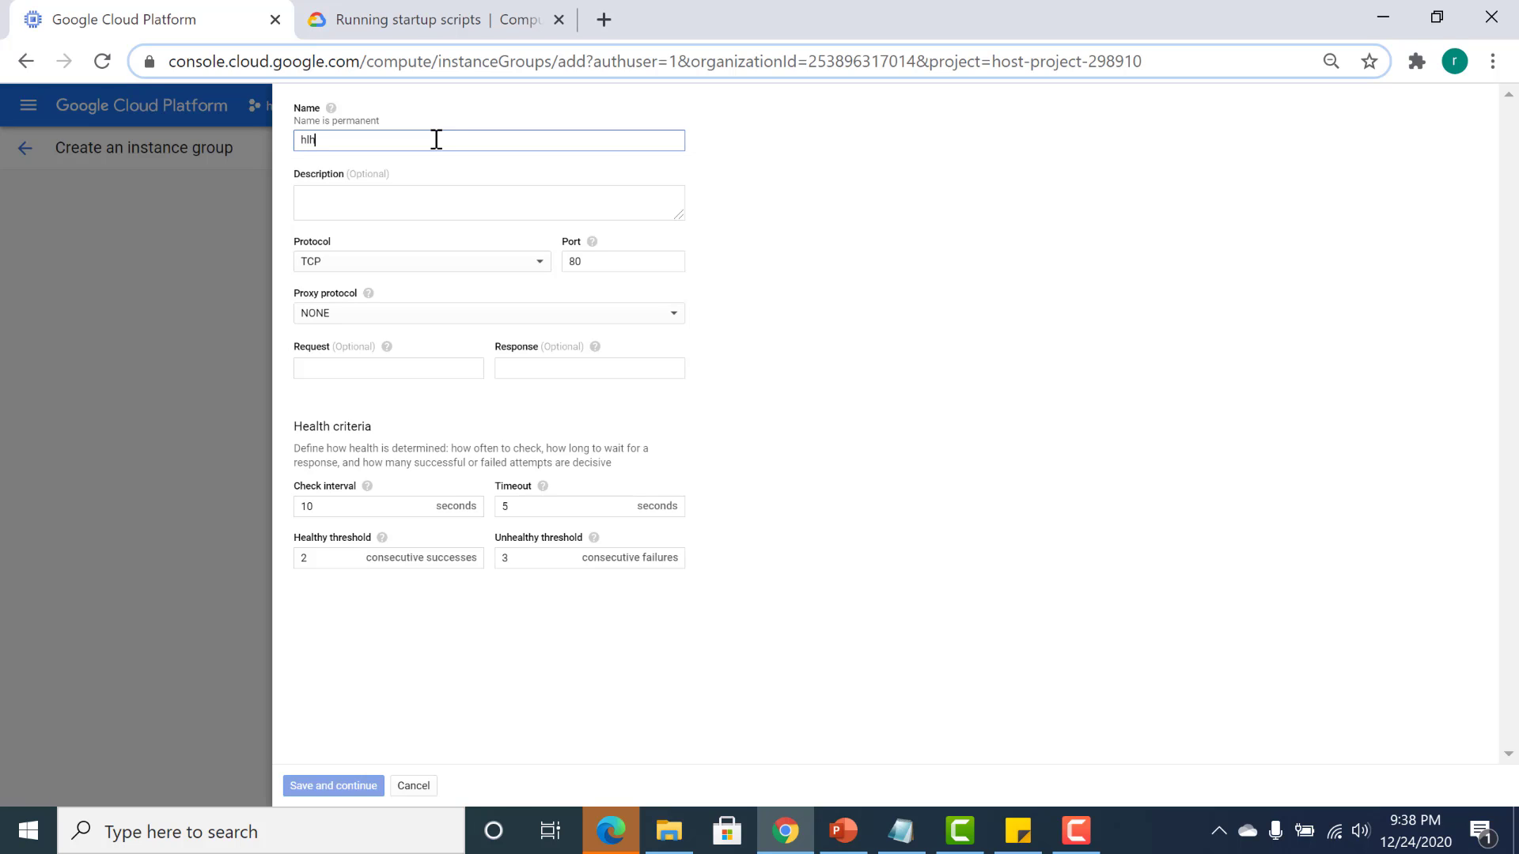
text(hchk)
click(401, 193)
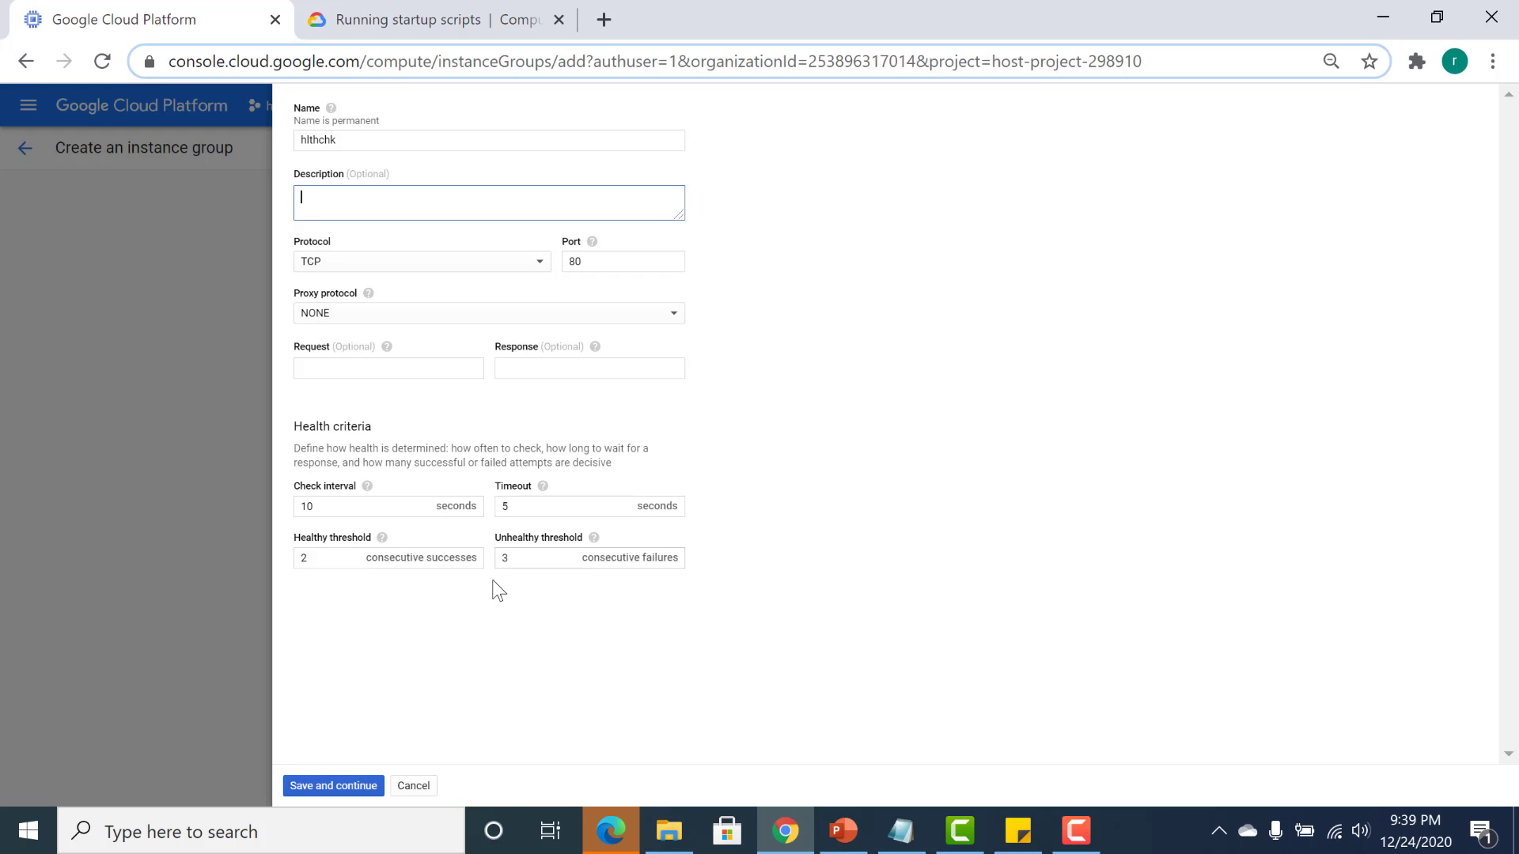
click(326, 787)
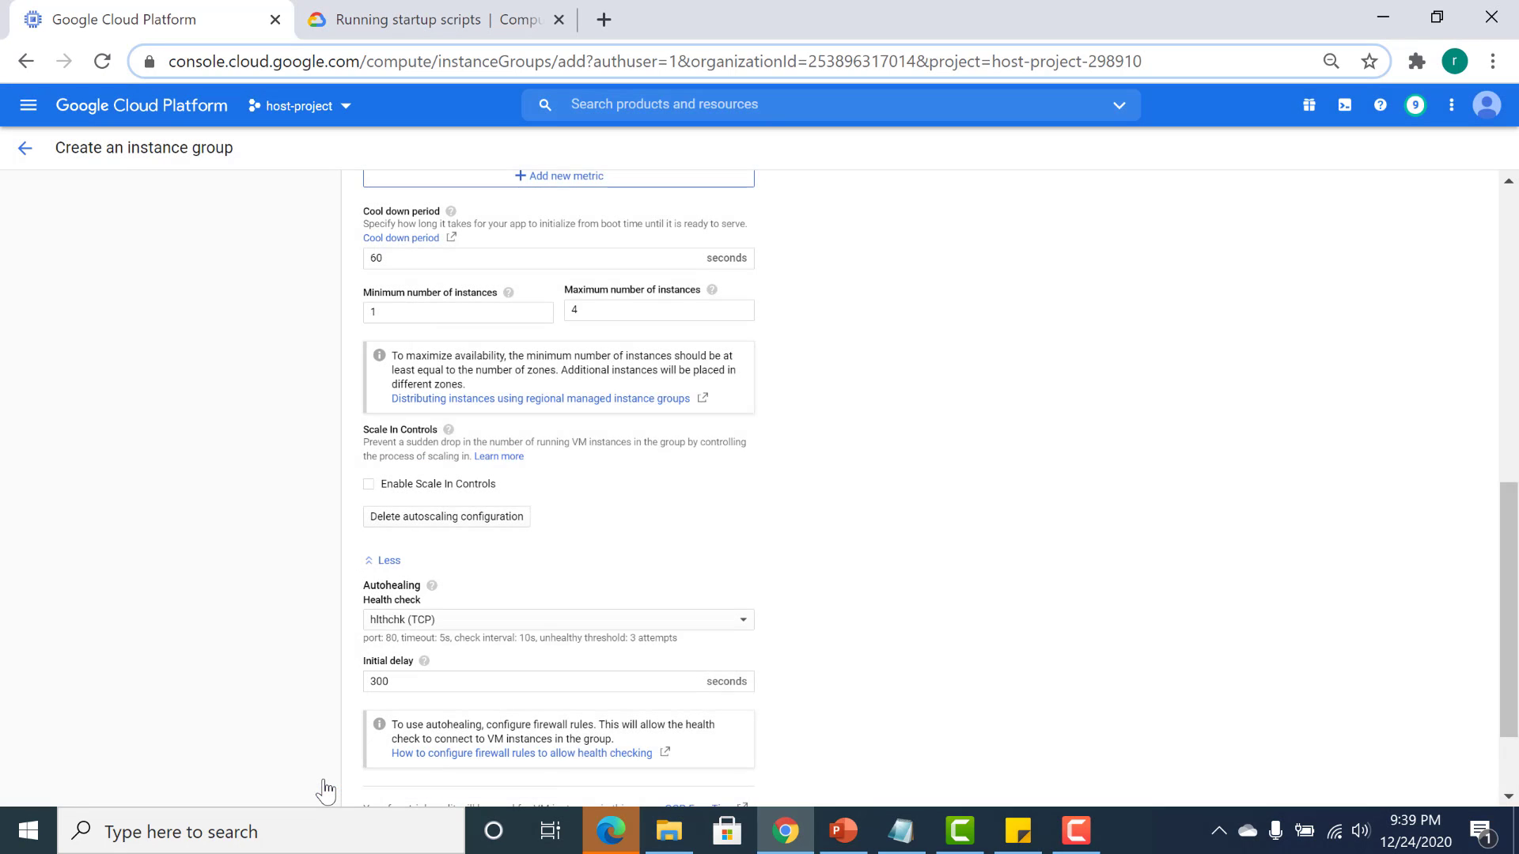
Create the managed instance group with the configured autoscaling and autohealing settings.
scroll(1512, 704, down, 2)
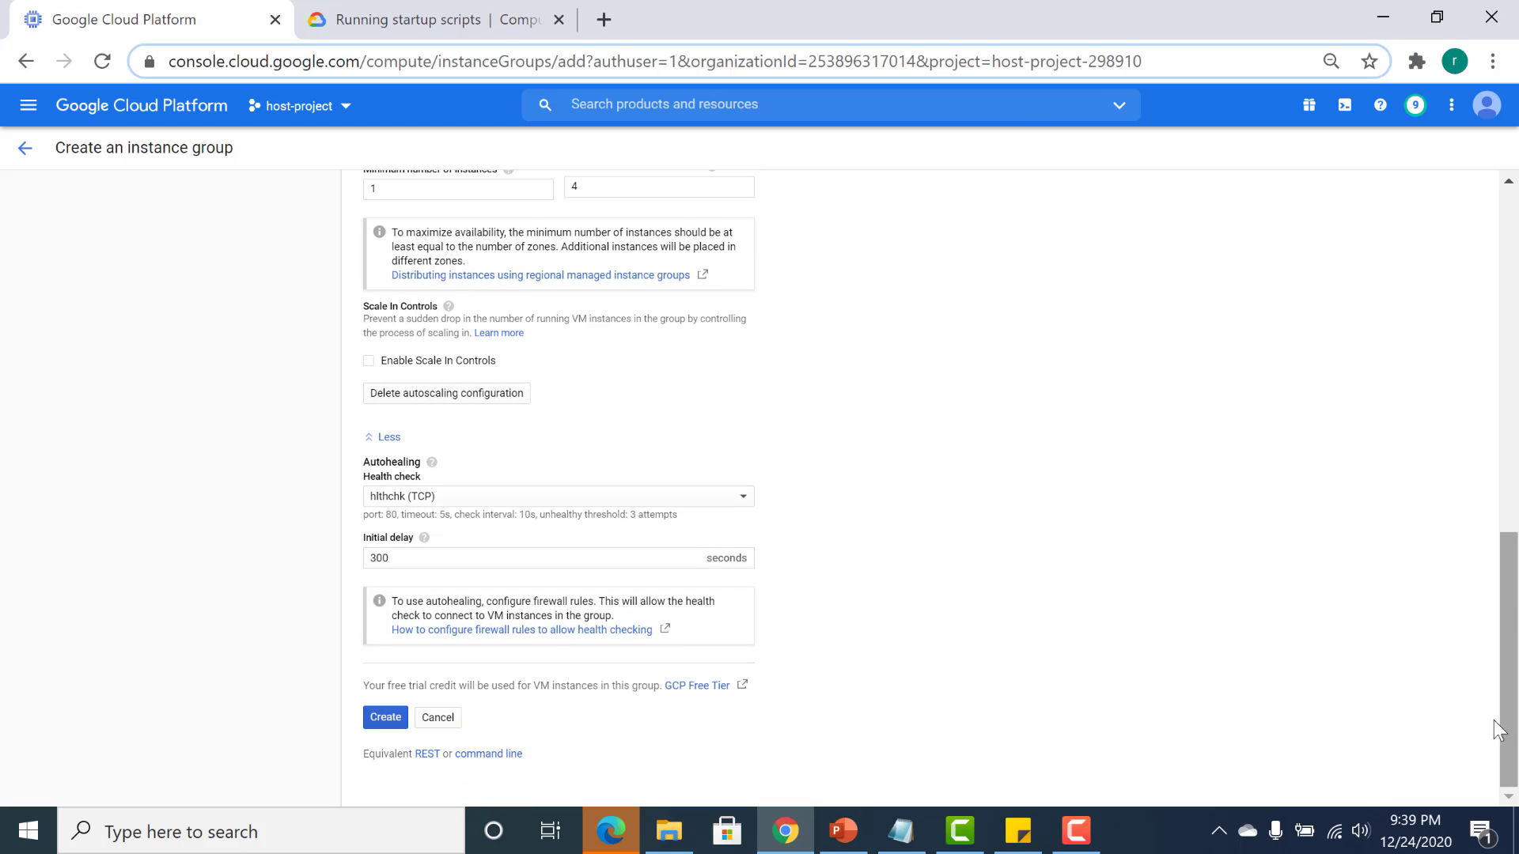
click(377, 721)
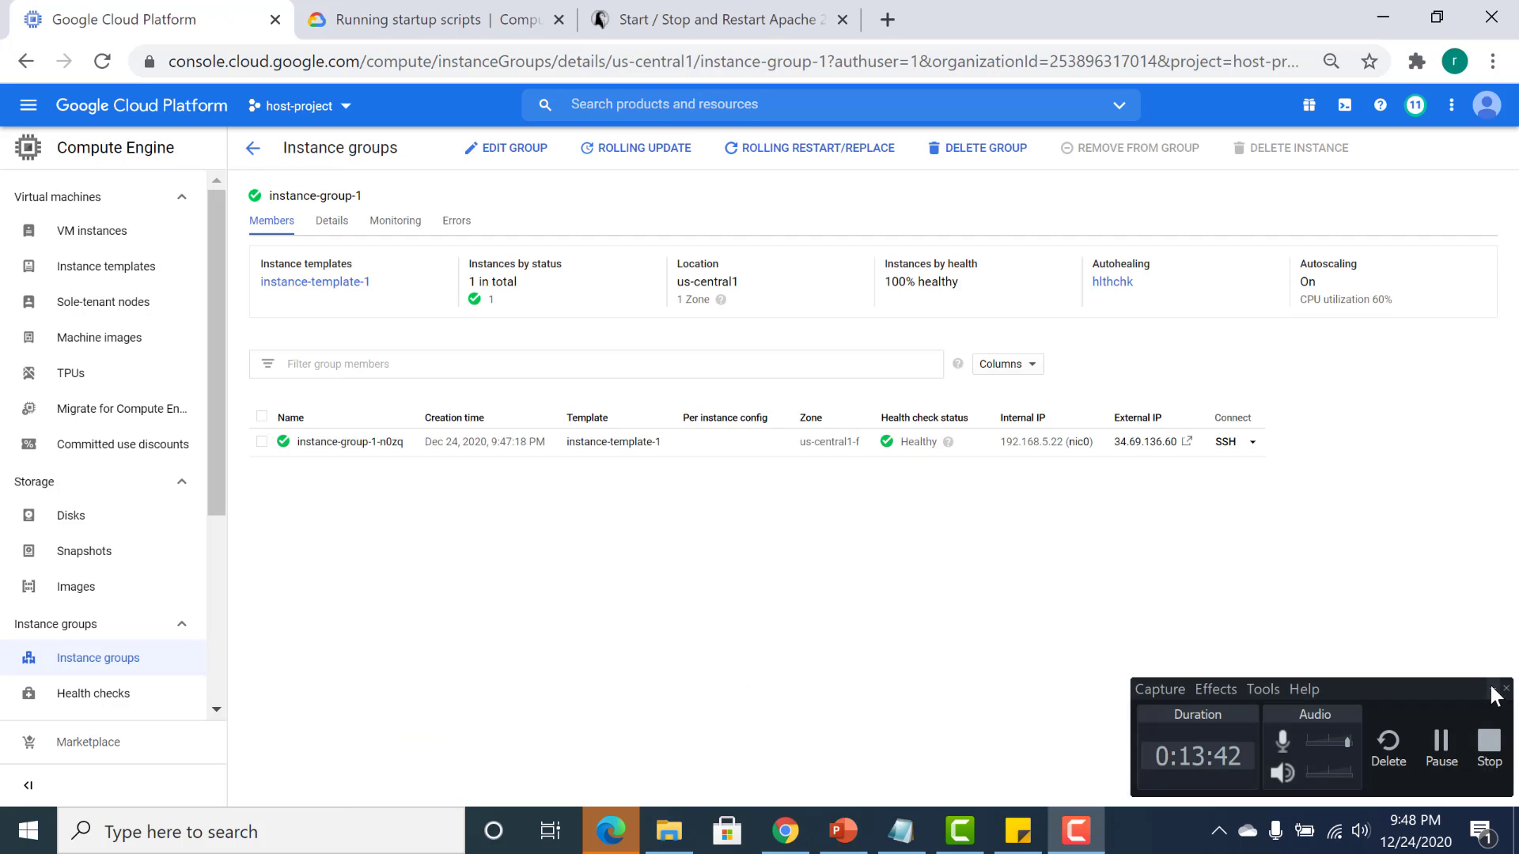
click(1492, 686)
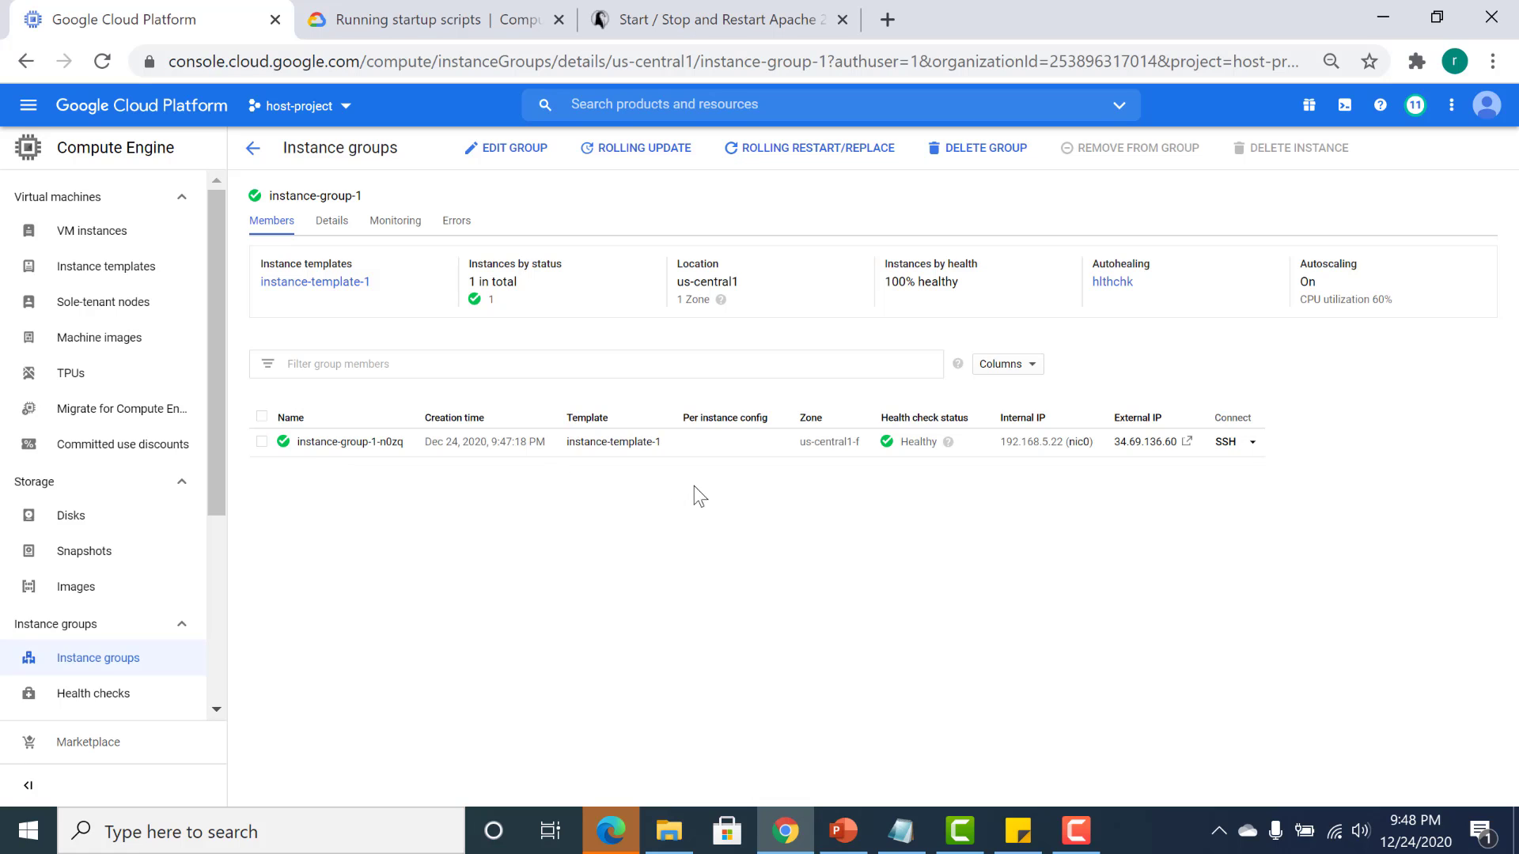
Open an SSH session to the group's instance and stop Apache with "sudo service apache2 stop".
click(1225, 445)
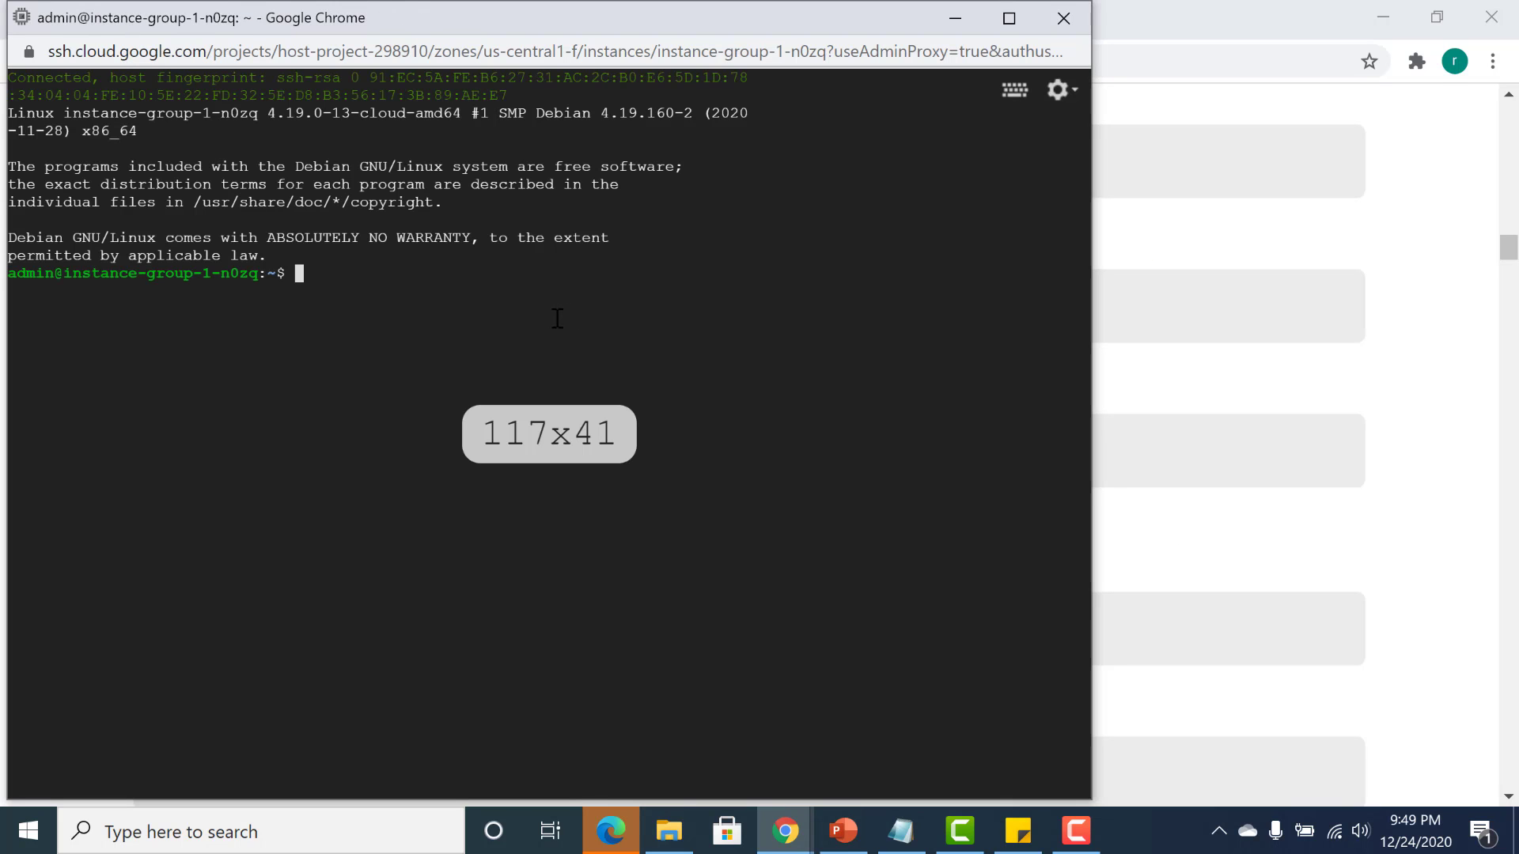
text(sudo service apache2 stop)
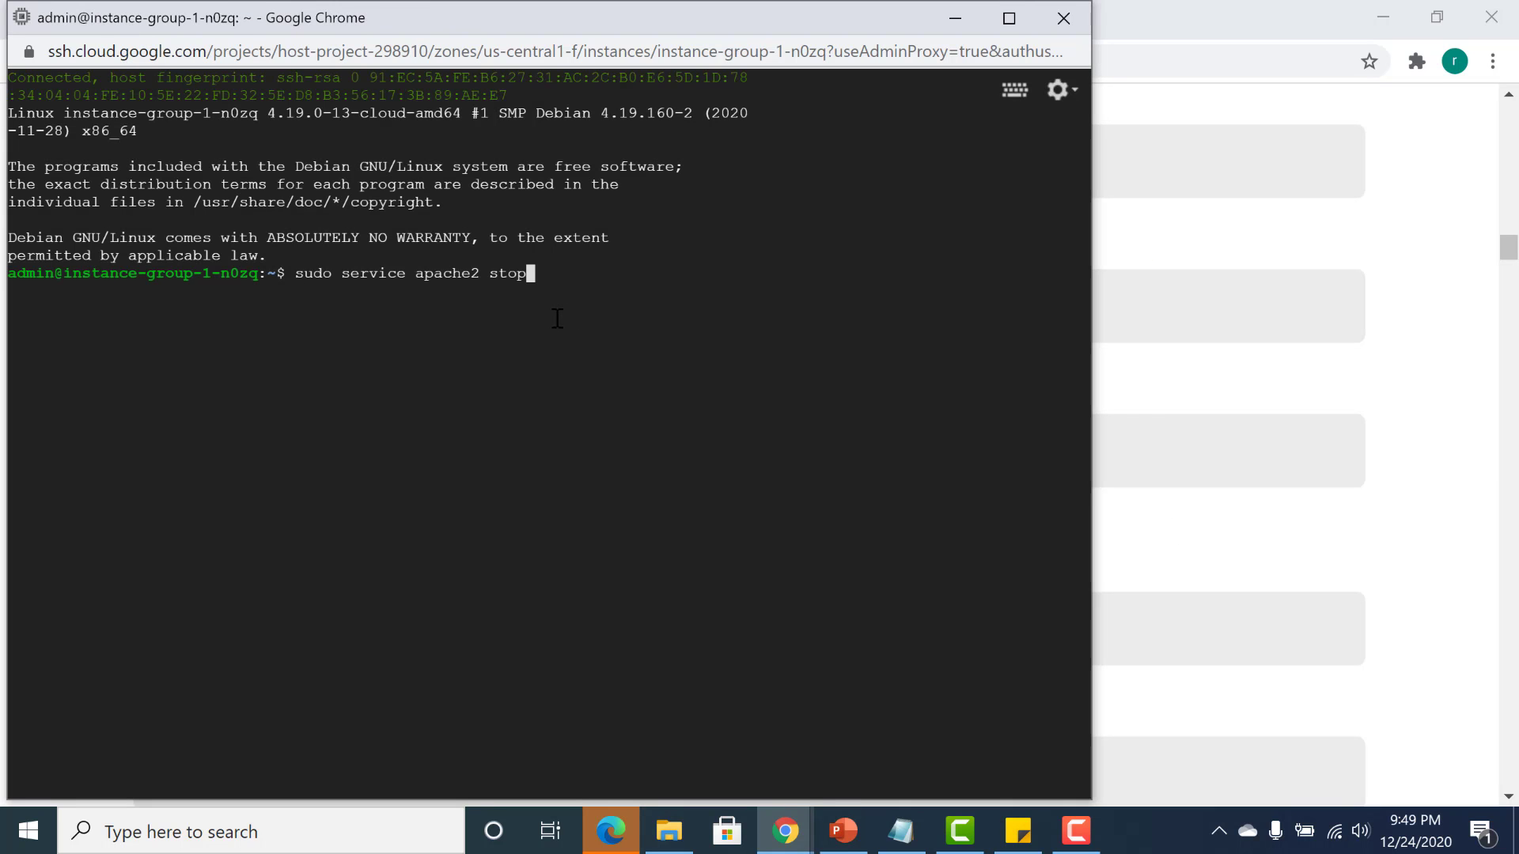
key(Return)
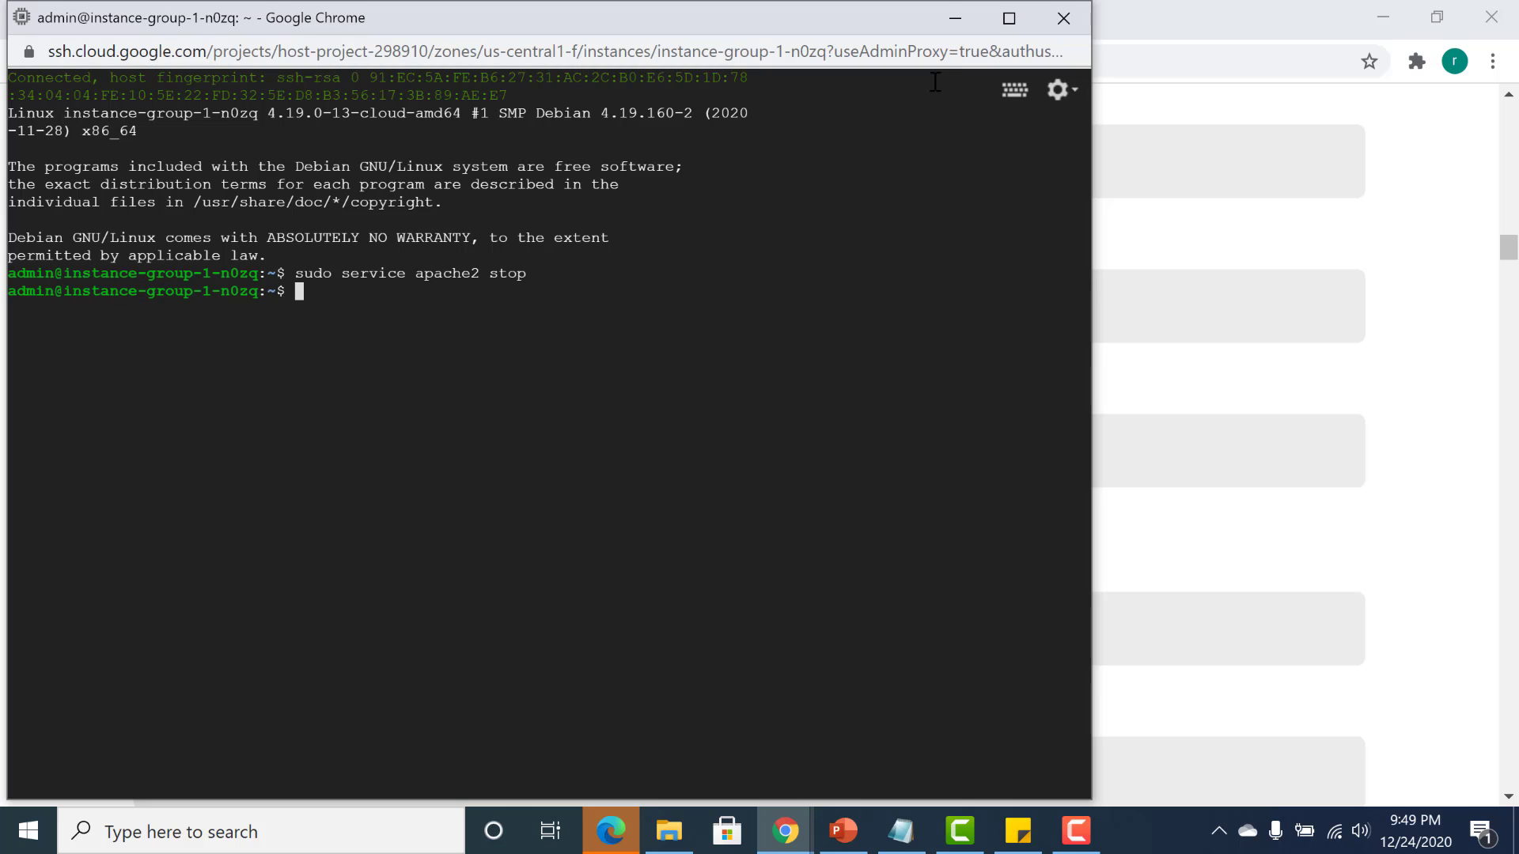
Close the SSH session and reload the instance group's member page to check the instance's health.
click(1047, 11)
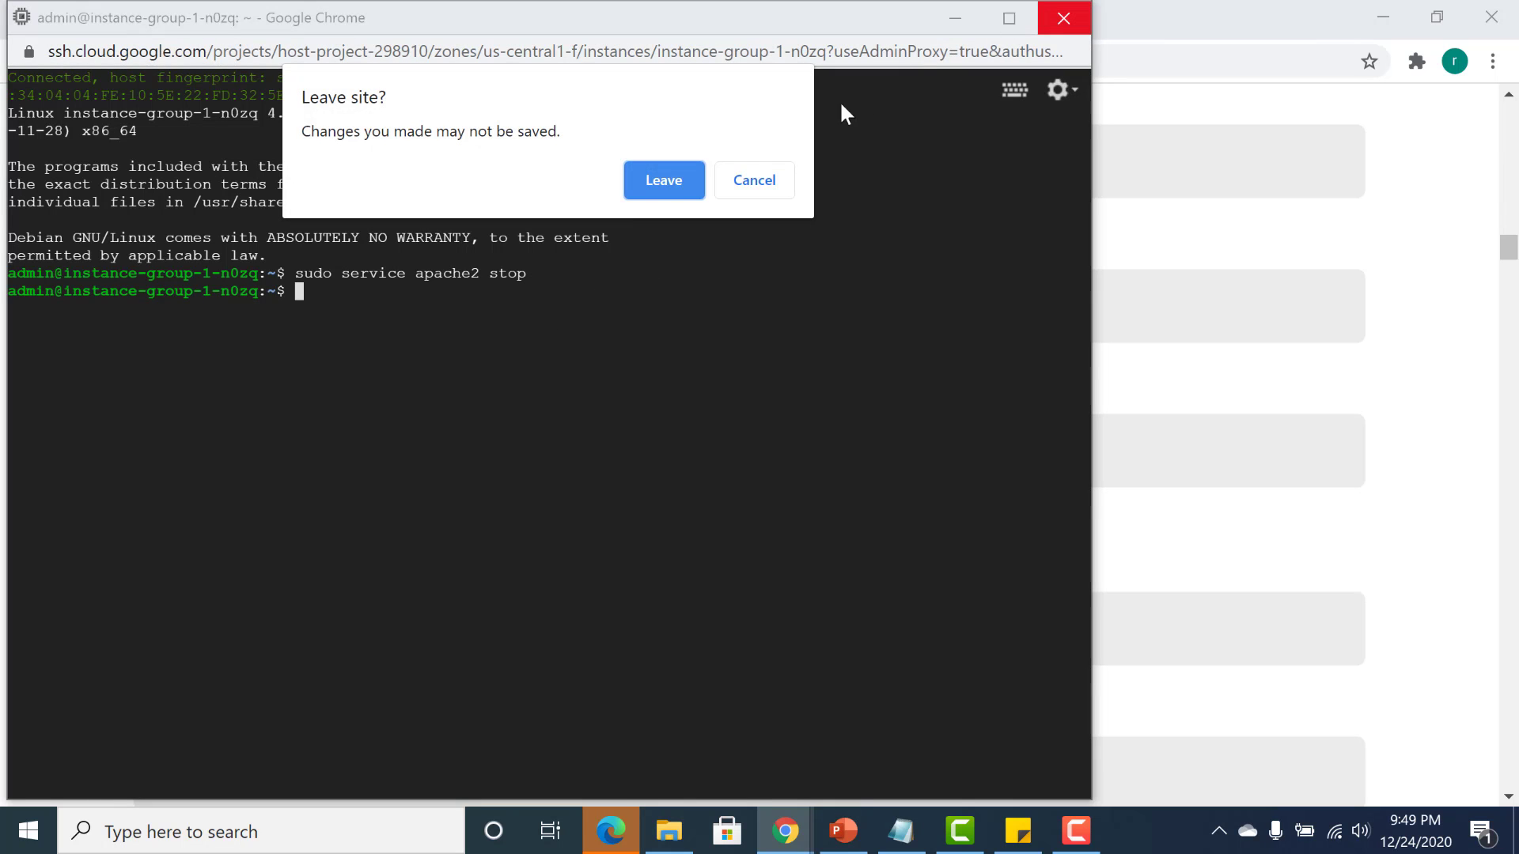
click(637, 188)
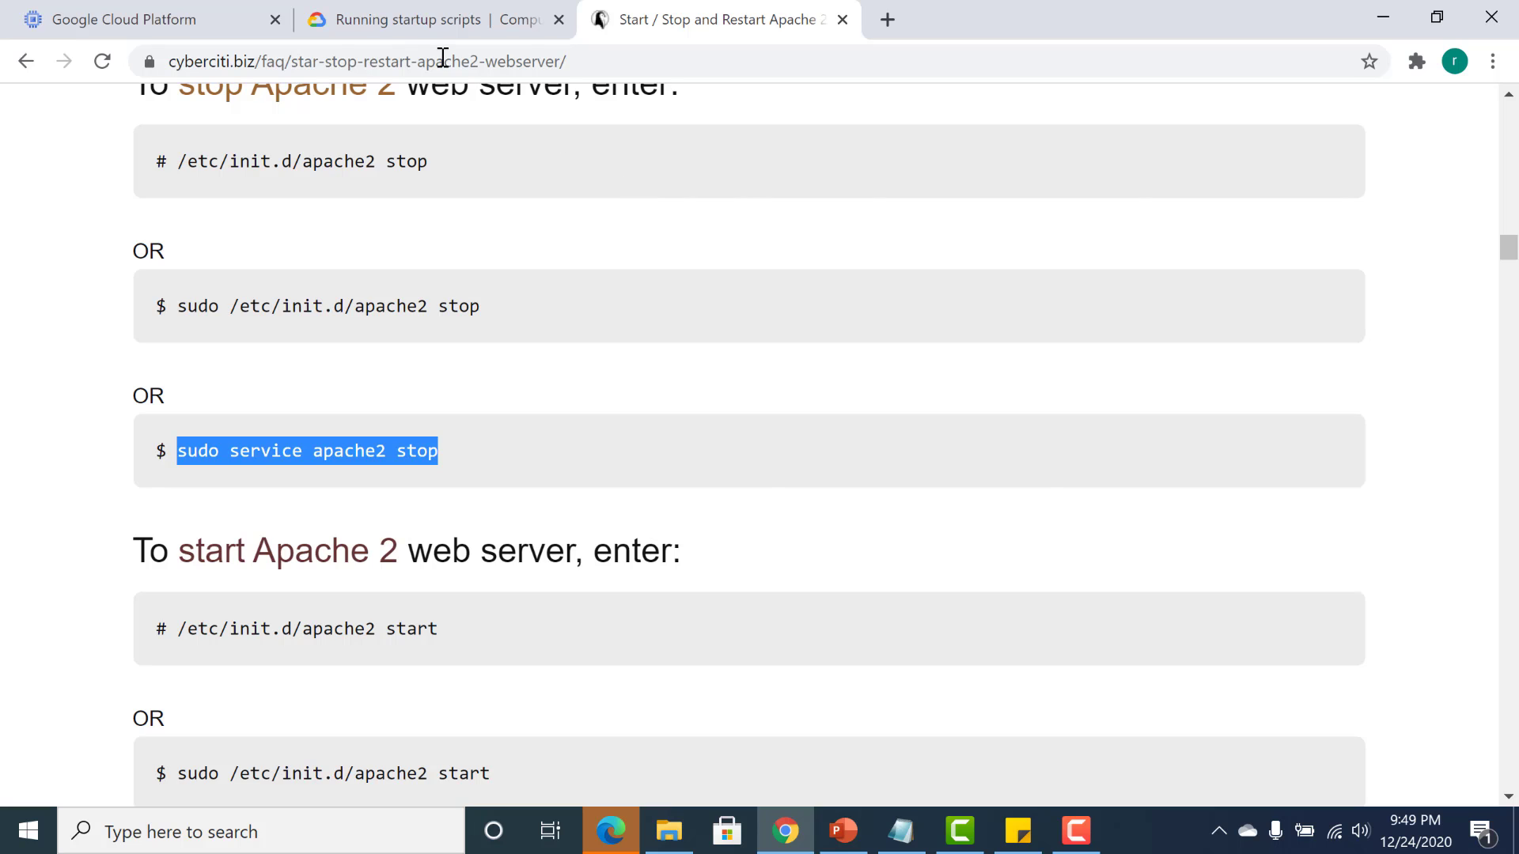
click(202, 9)
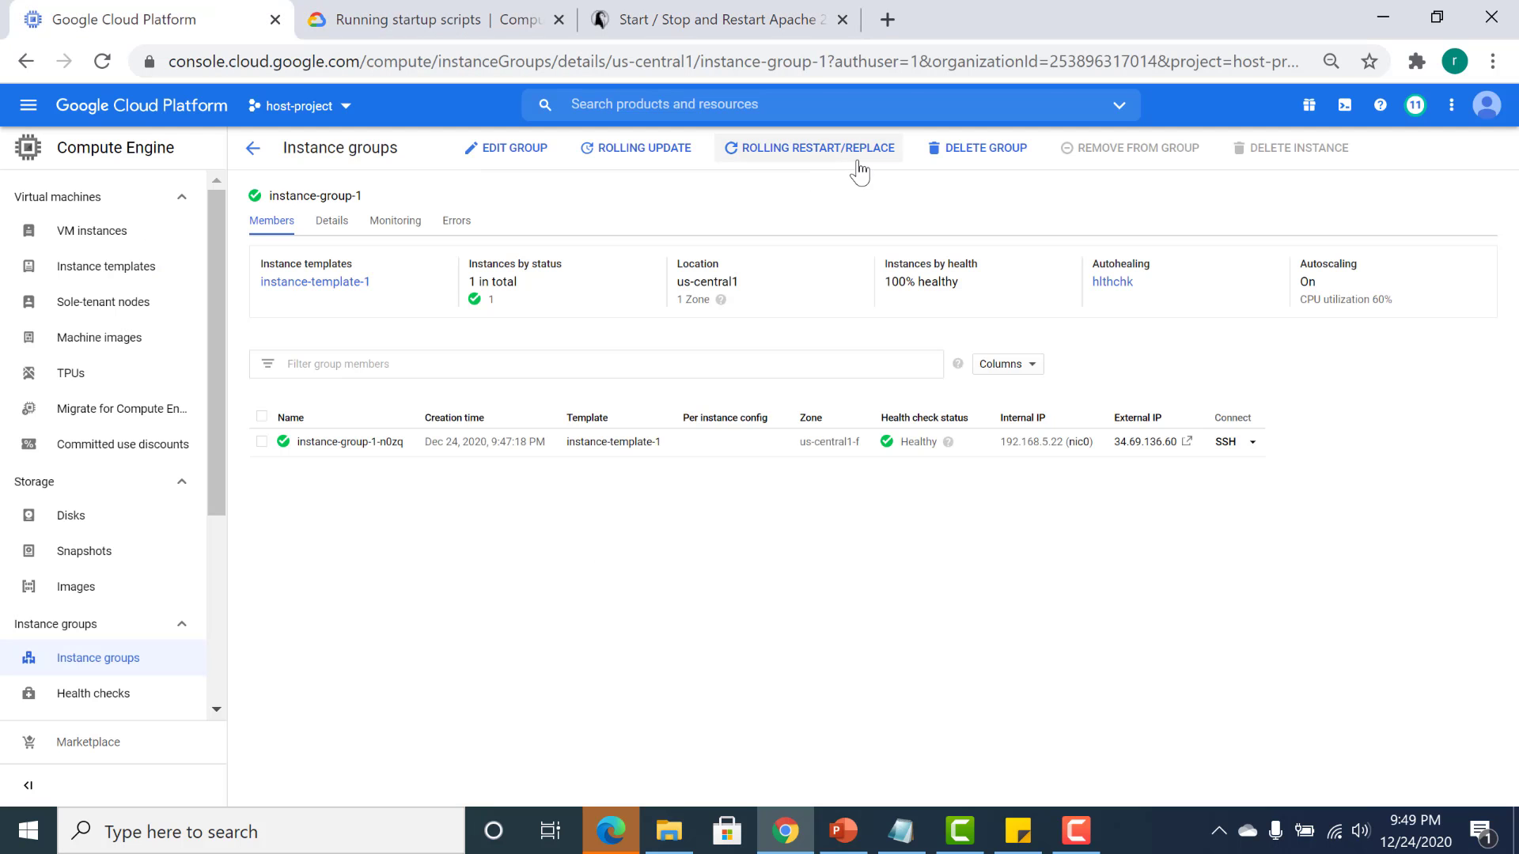
click(798, 70)
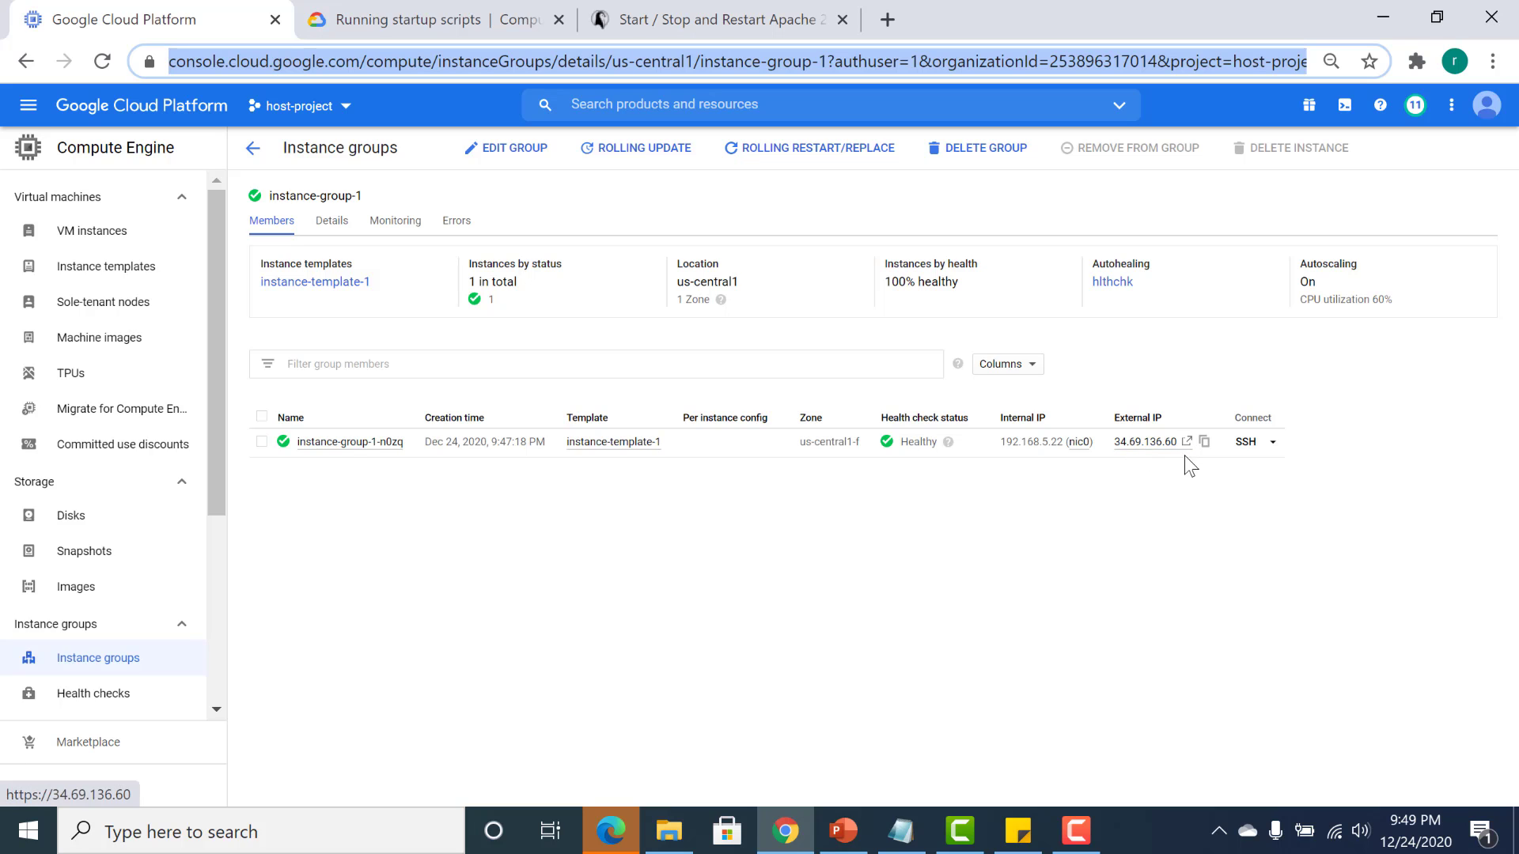
key(Return)
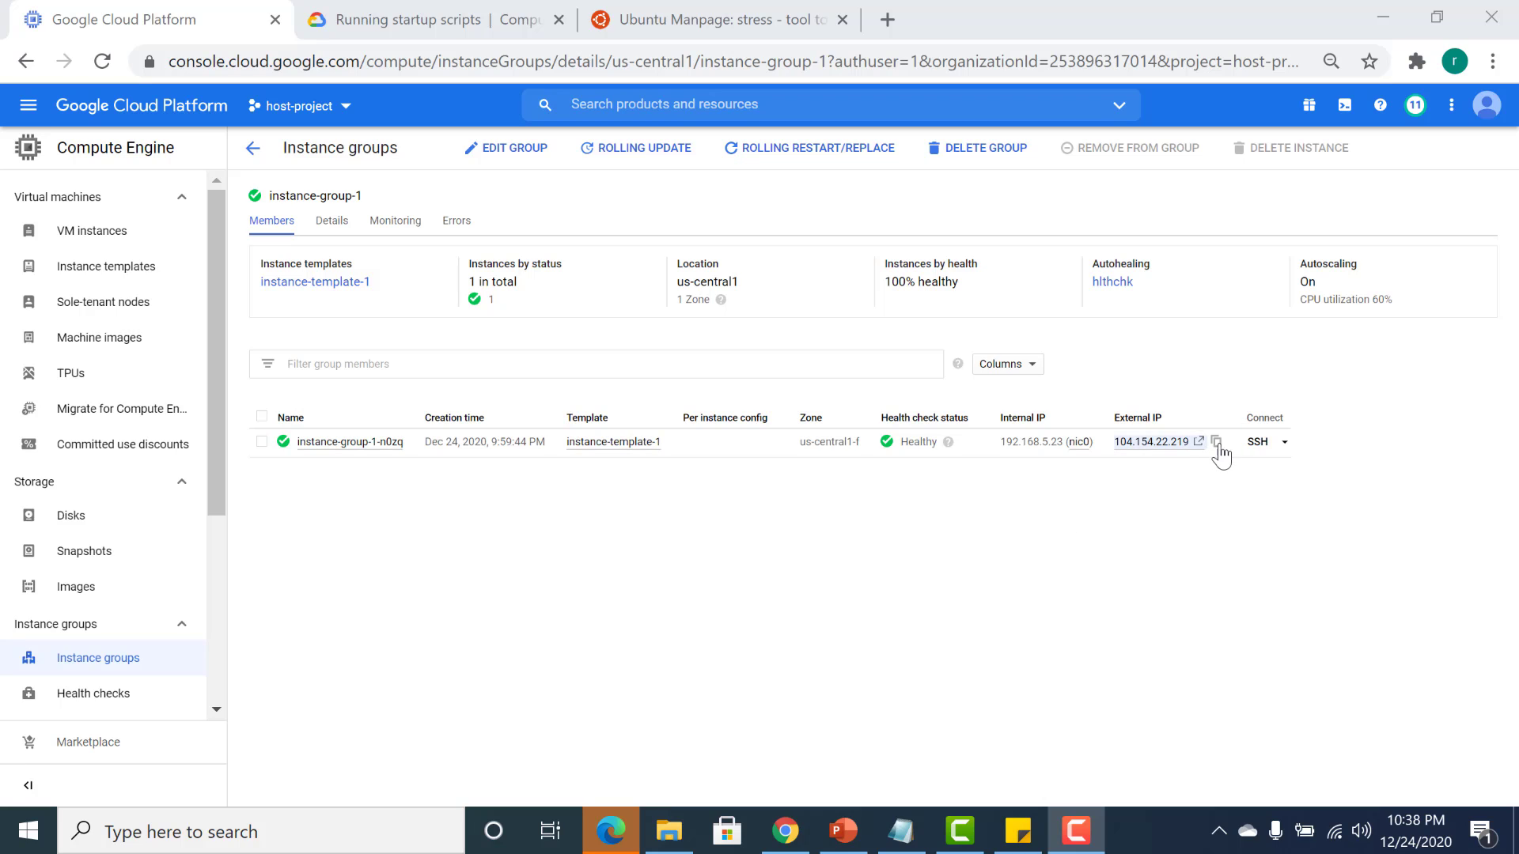
Open an SSH session to the group's instance and install the load tool with "sudo apt install stress".
click(1237, 442)
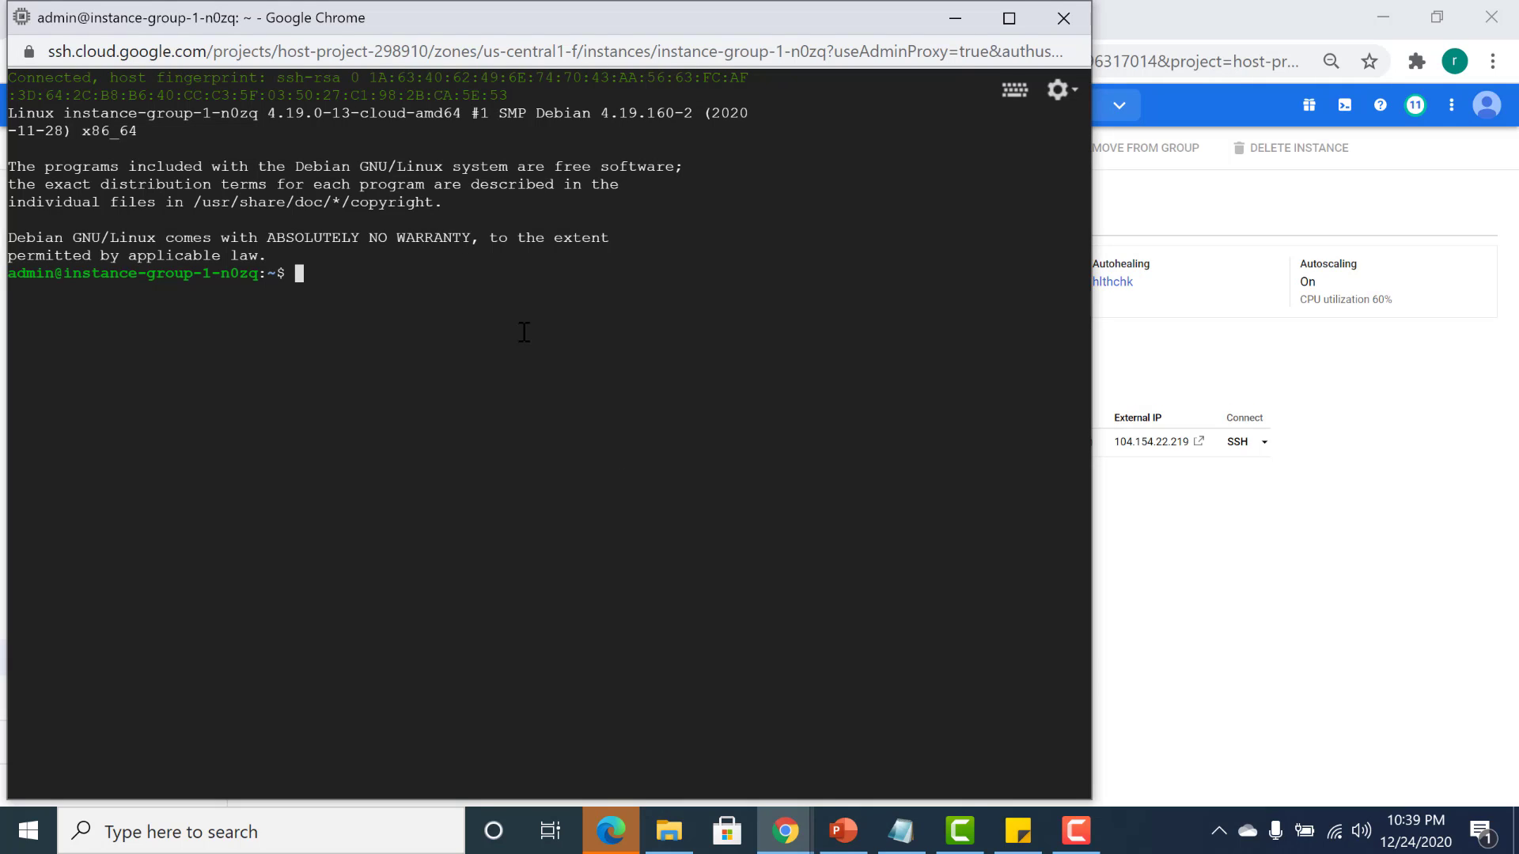
text(sudo at)
key(BackSpace)
text(pt install stress)
key(Return)
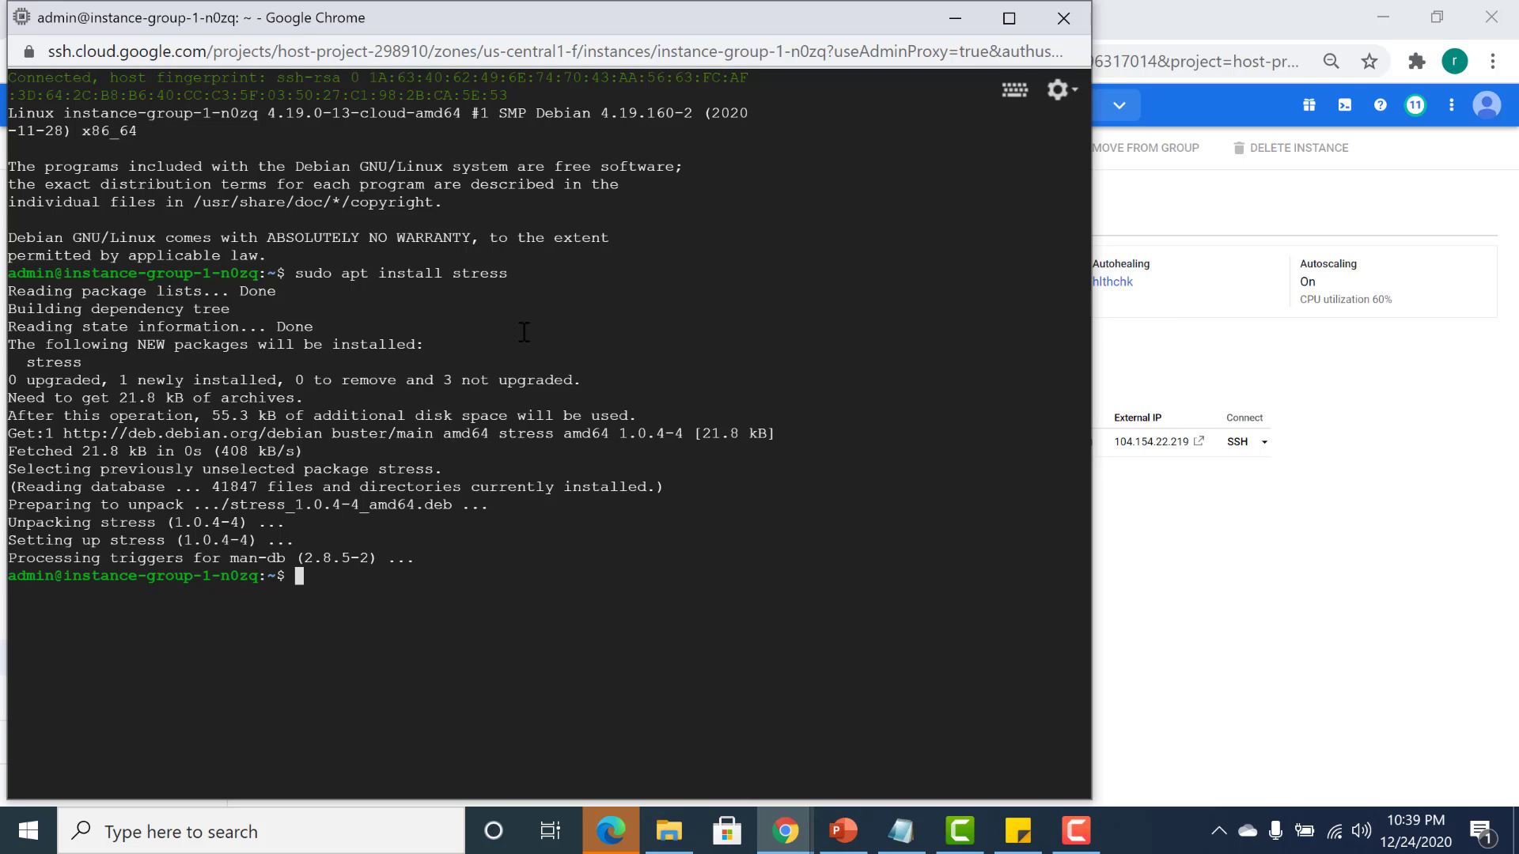
Load the instance's processor by running "stress --cpu 2".
text(ste)
key(BackSpace)
text(ress --cpu 2)
key(Return)
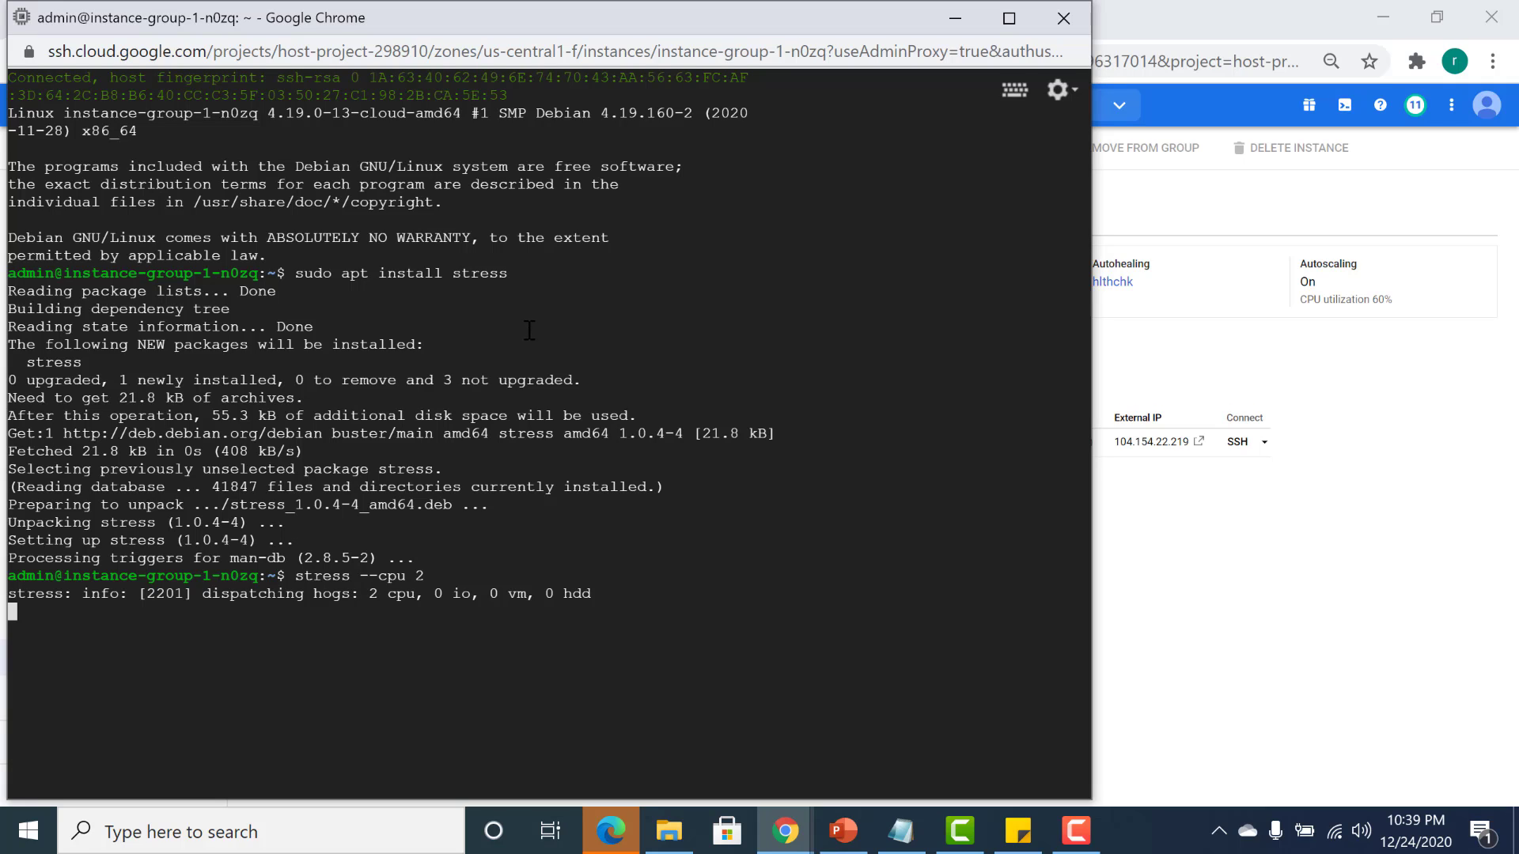
Put the SSH terminal aside and reload the group's member page to check for autoscaling.
click(953, 19)
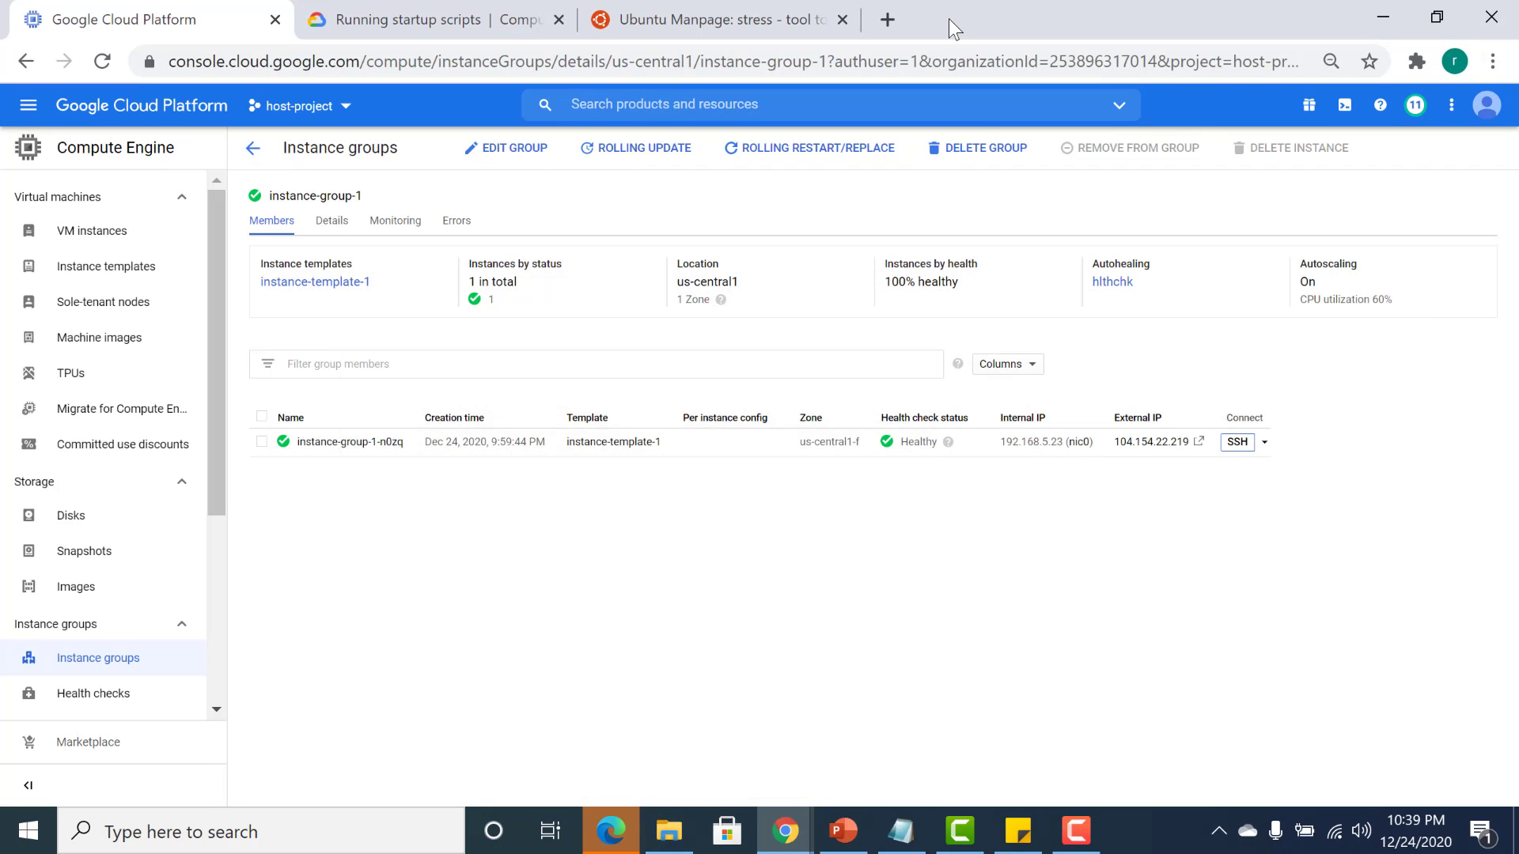
click(931, 60)
key(Return)
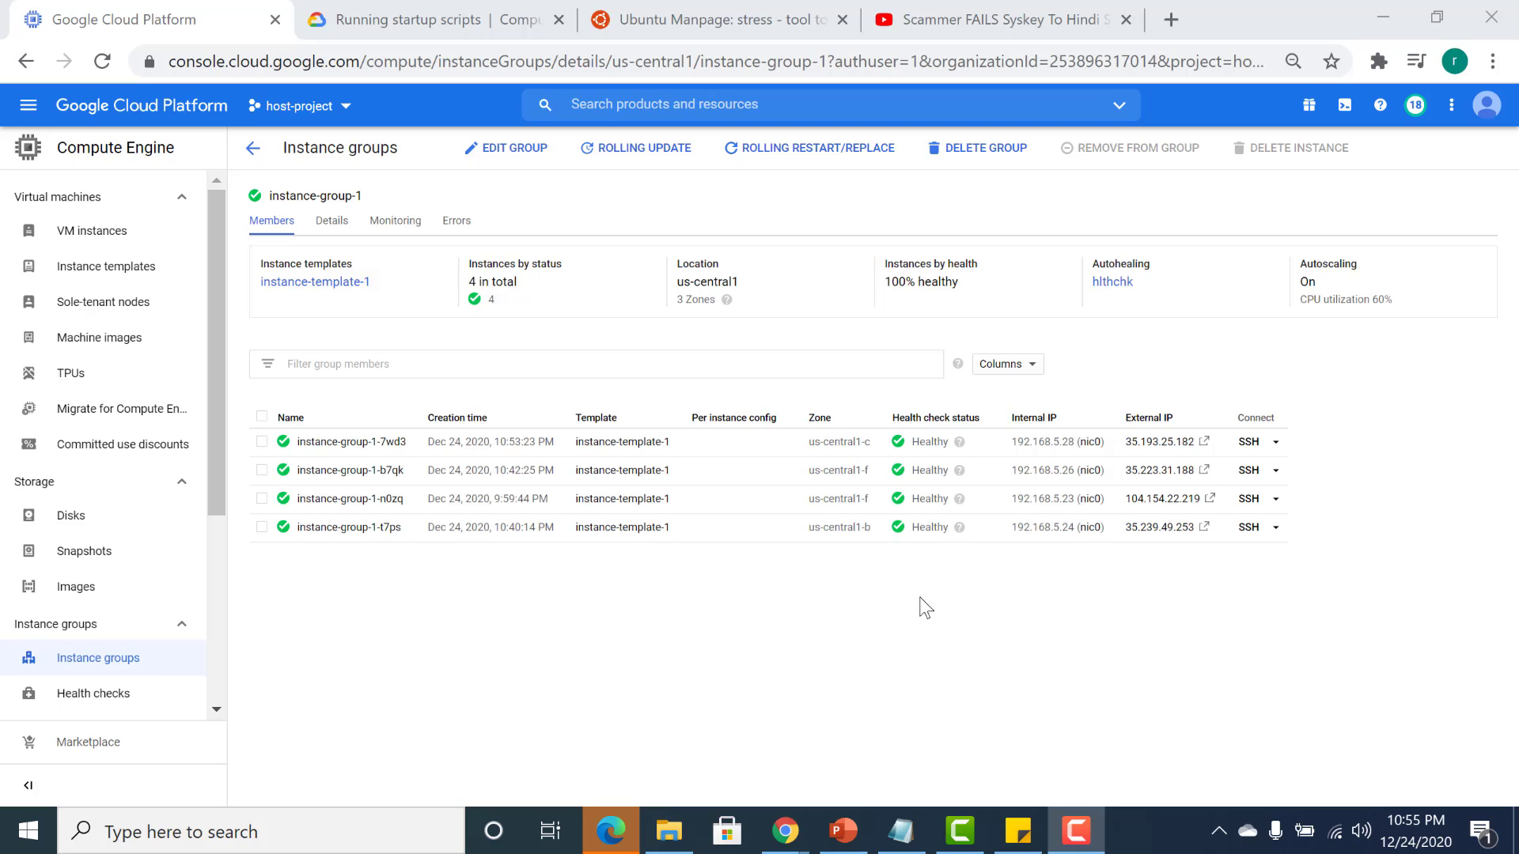
Delete the instance group instance-group-1 together with its member VMs.
click(976, 155)
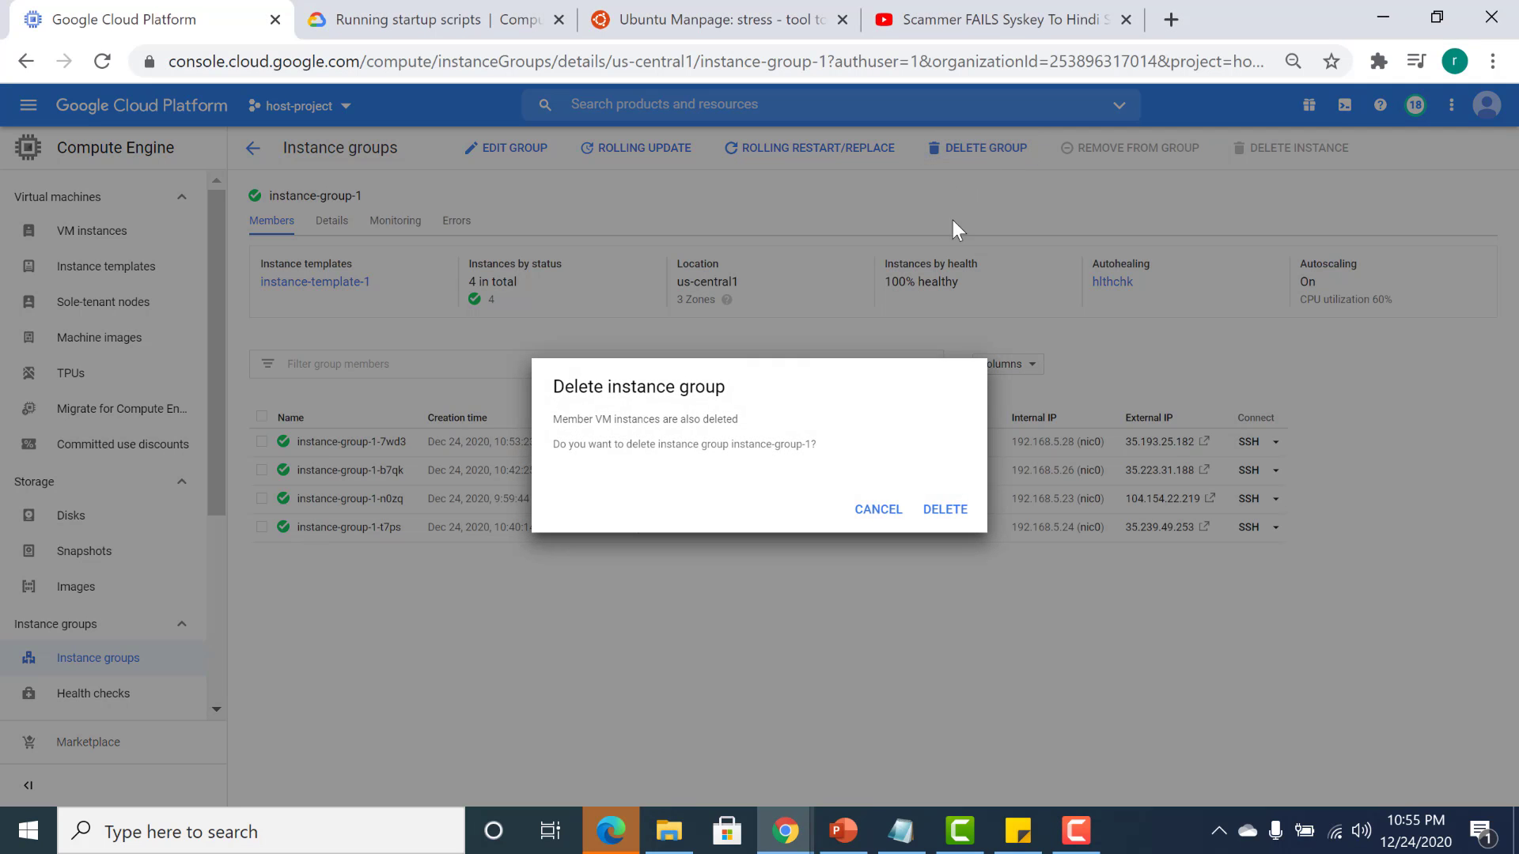
click(937, 510)
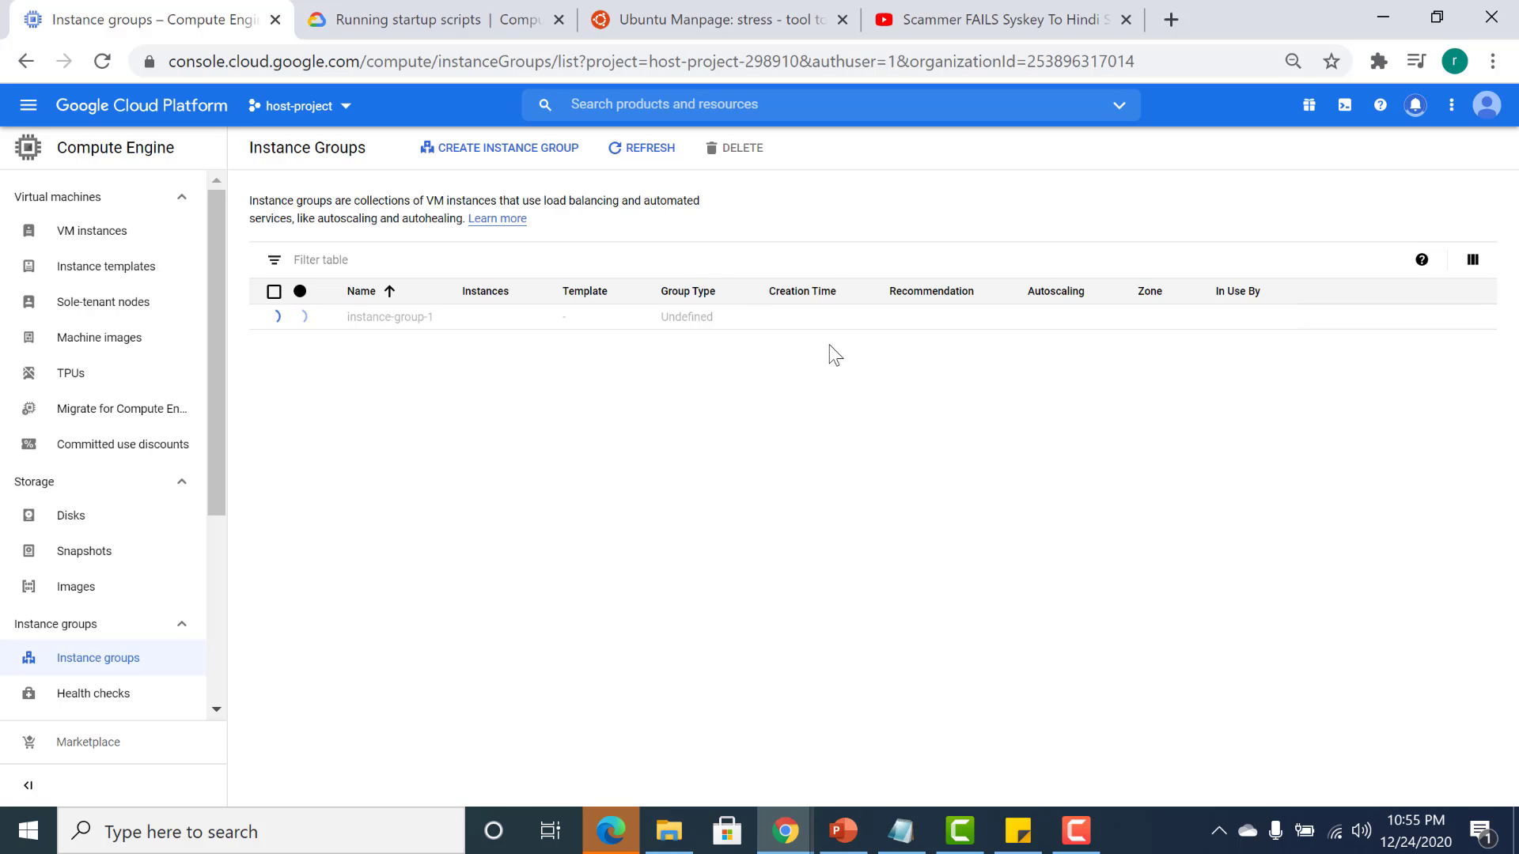
Start a new stateful managed instance group based on the template instance-template-1.
click(505, 154)
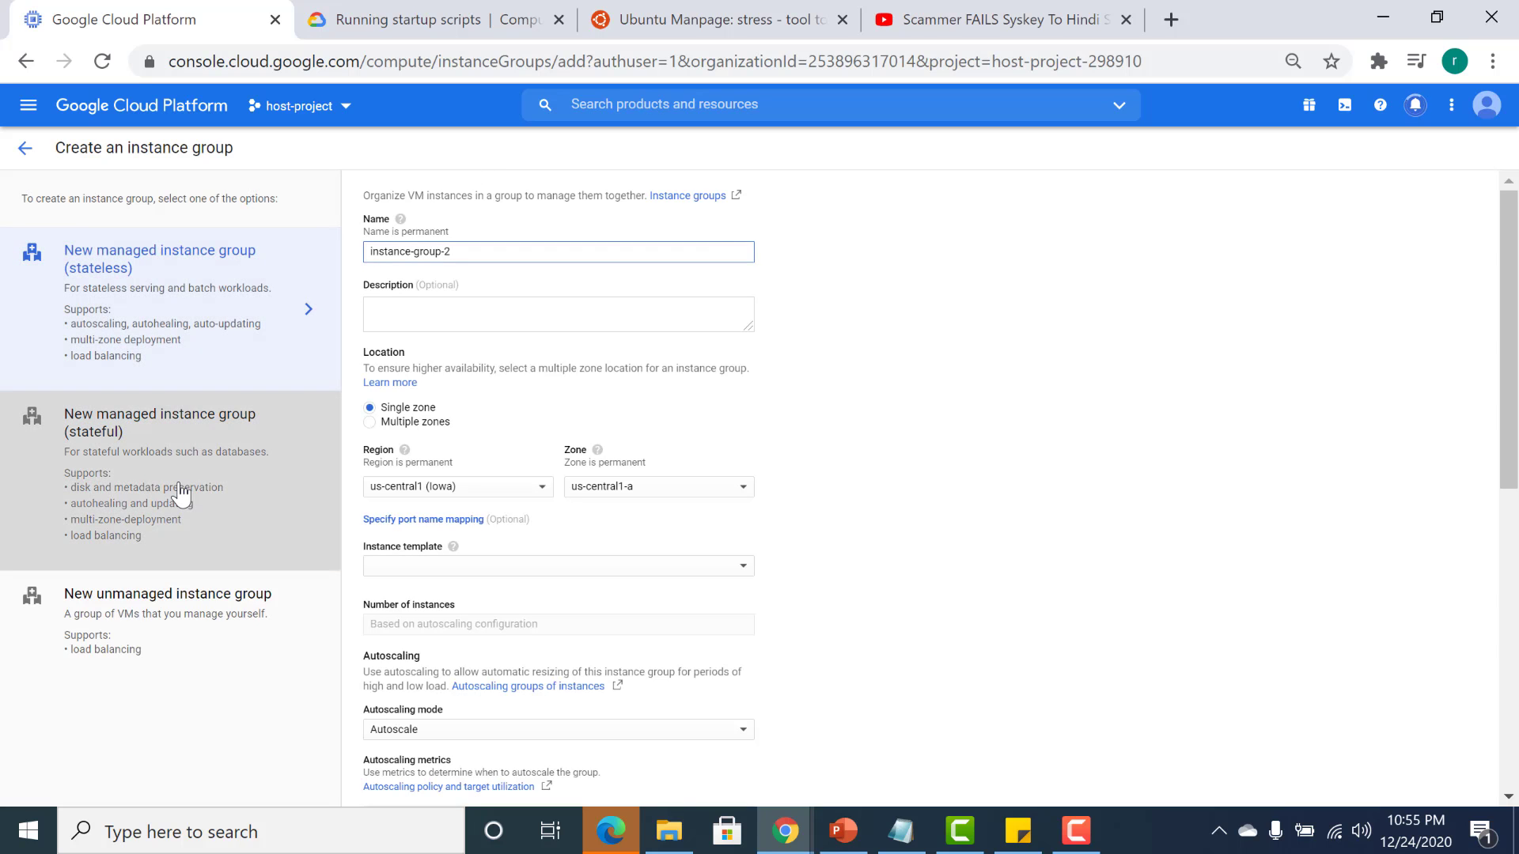
click(181, 493)
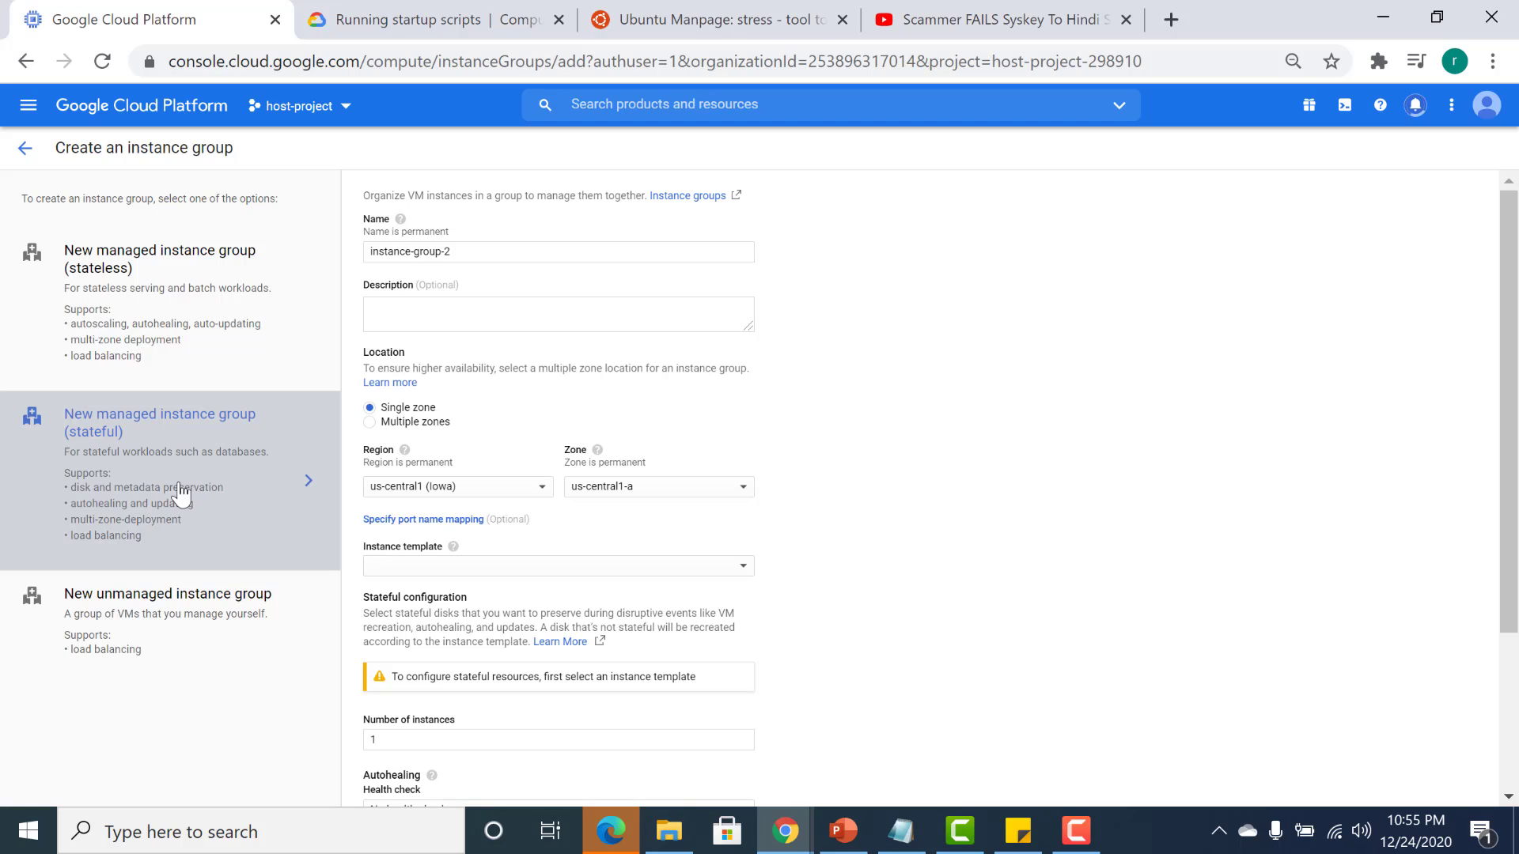
click(594, 572)
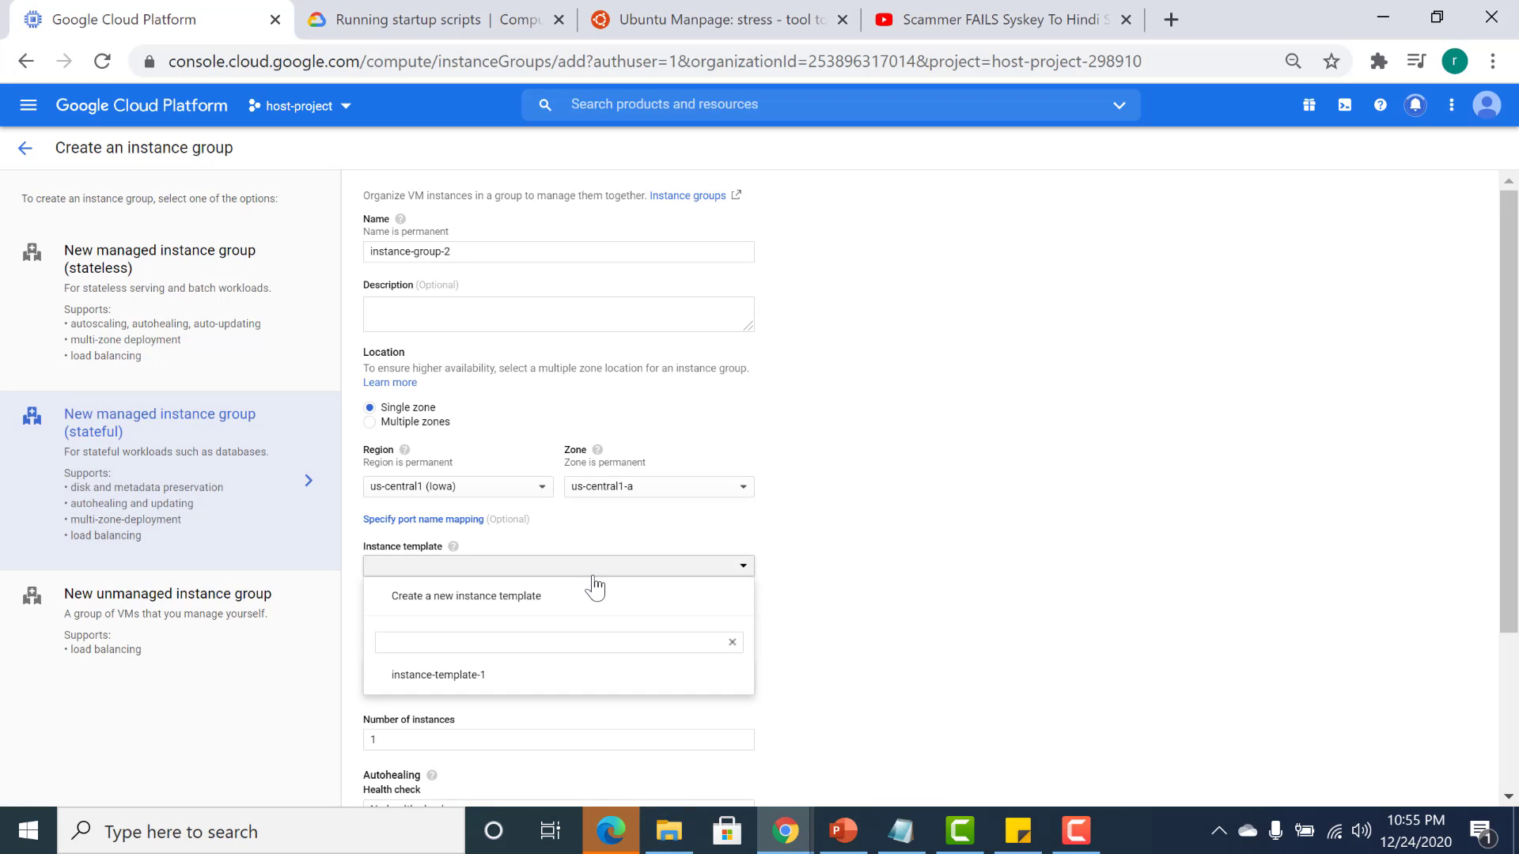
click(522, 679)
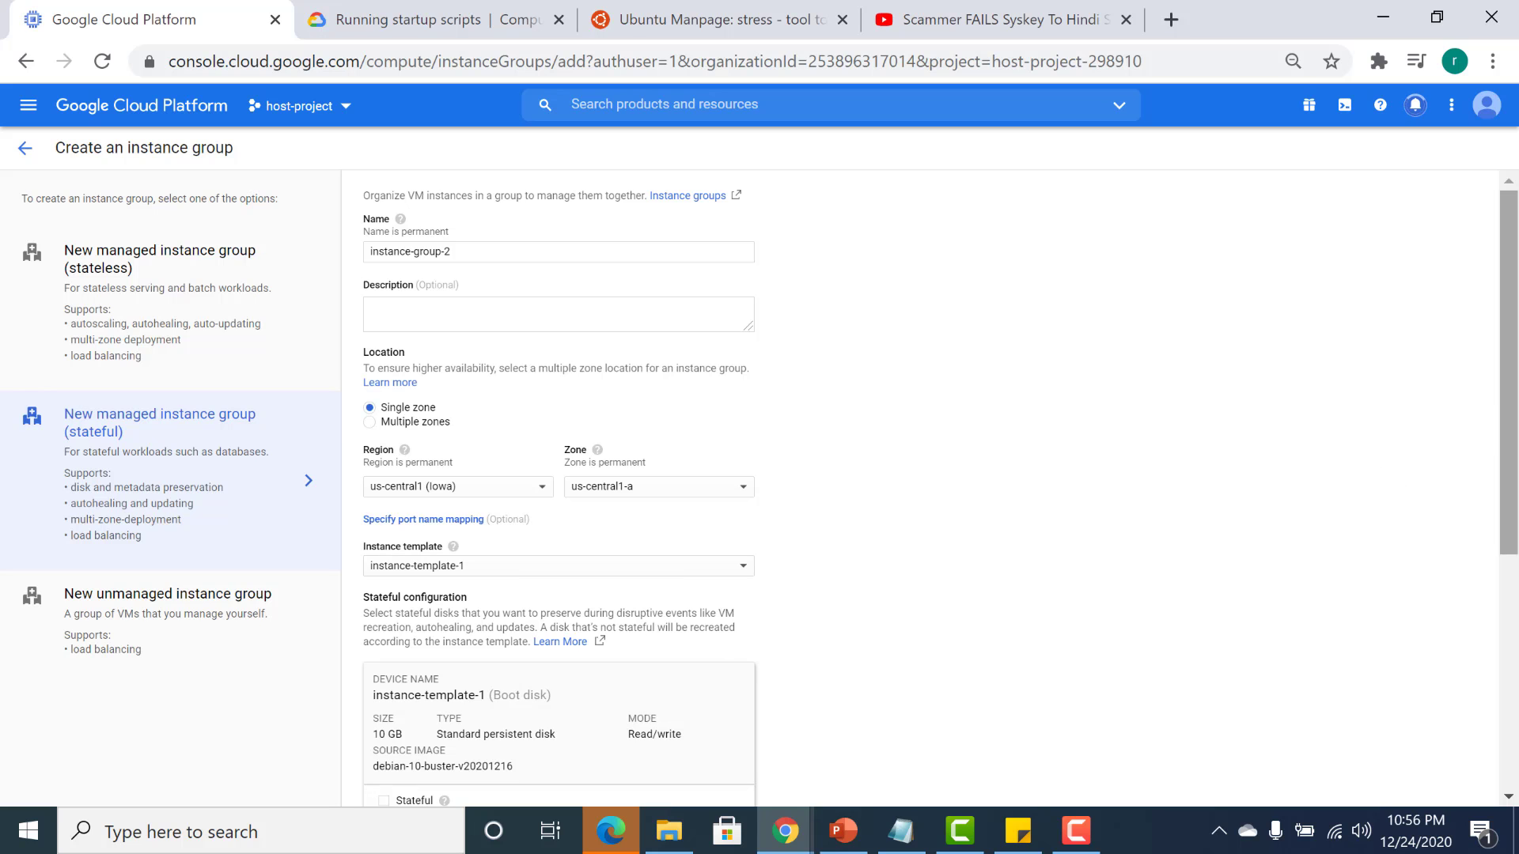
Mark the boot disk as stateful, keeping Detach disk as the action on permanent instance deletion.
drag(1509, 441, 1517, 626)
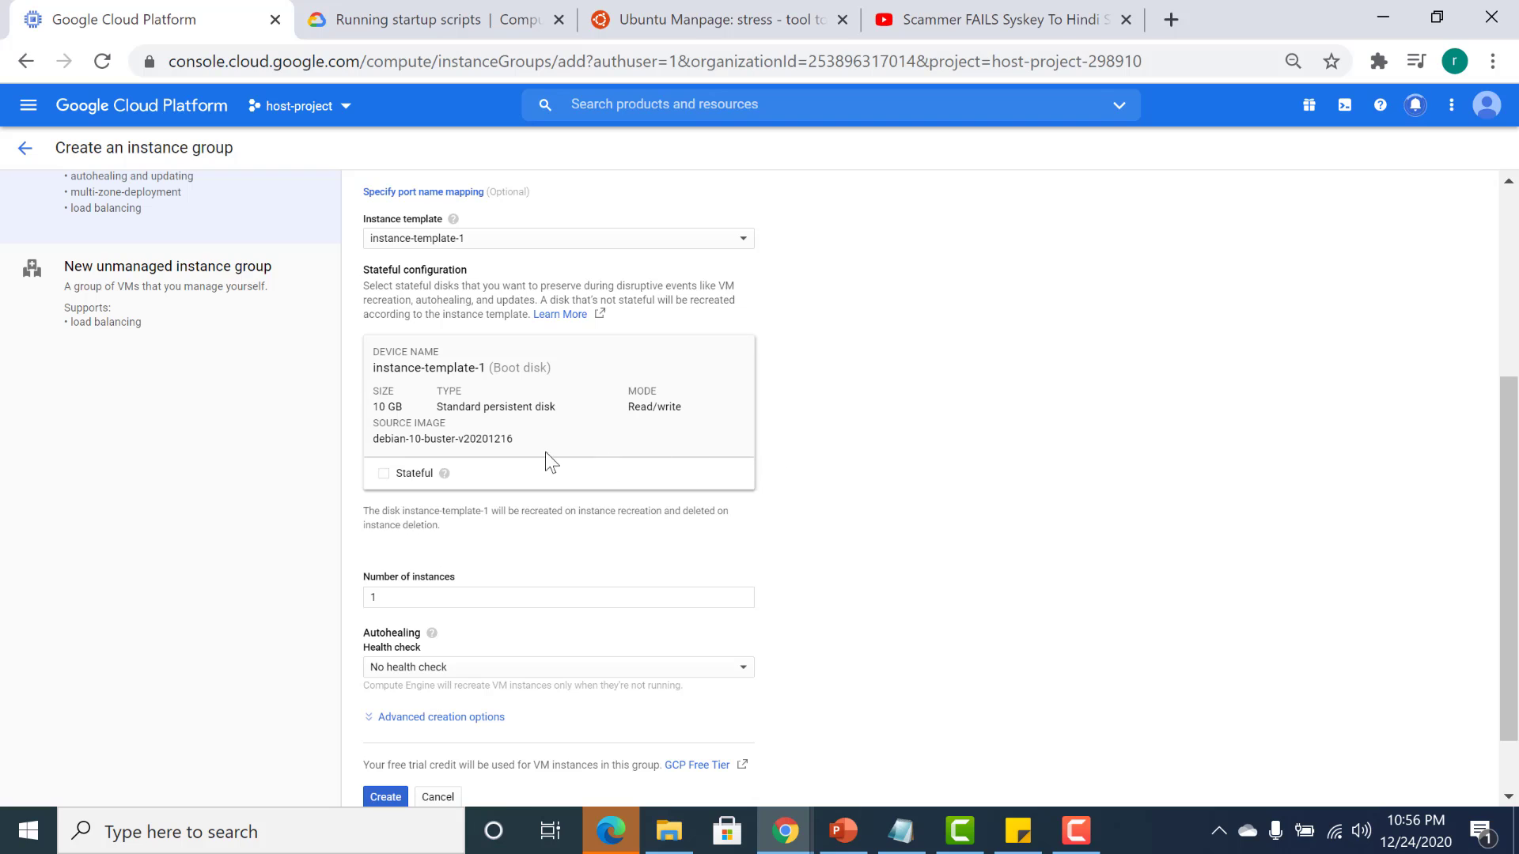
click(384, 475)
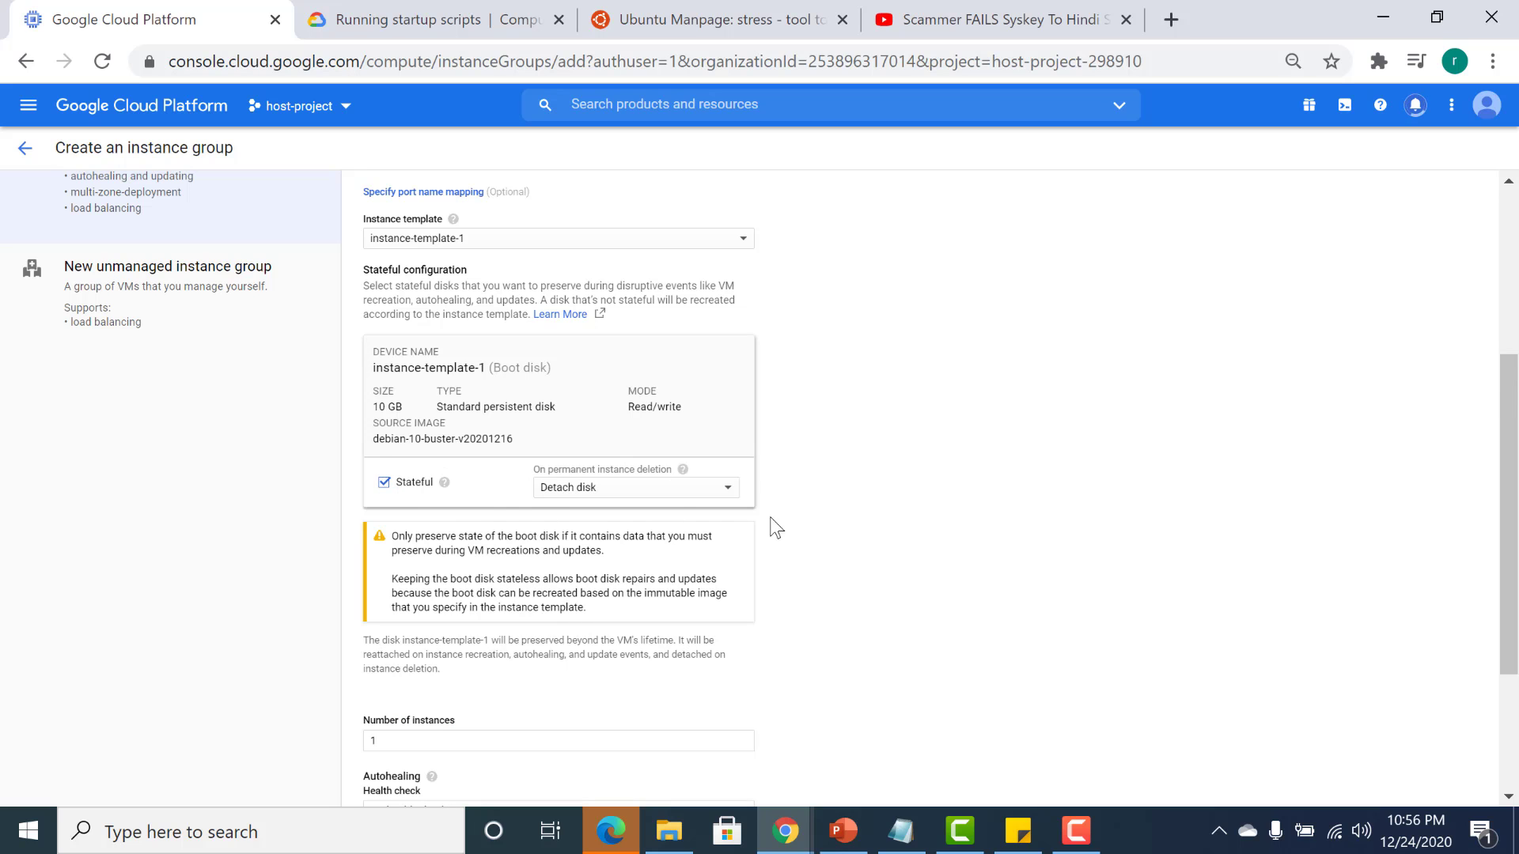
scroll(1403, 518, down, 3)
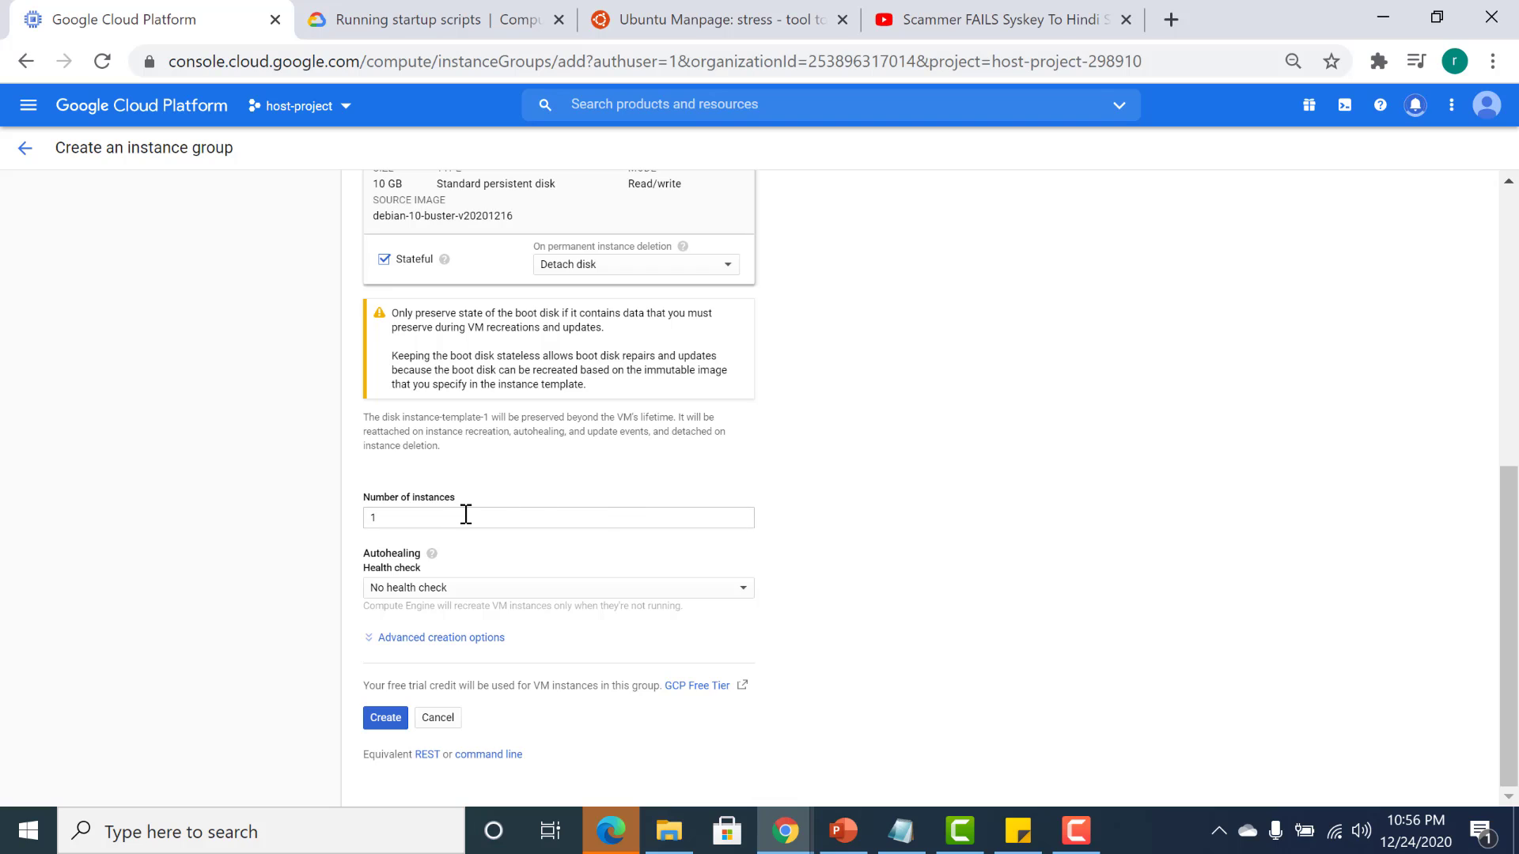
Keep the number of instances at 1, set the autohealing health check to health-chk (TCP), and create the stateful group.
click(404, 520)
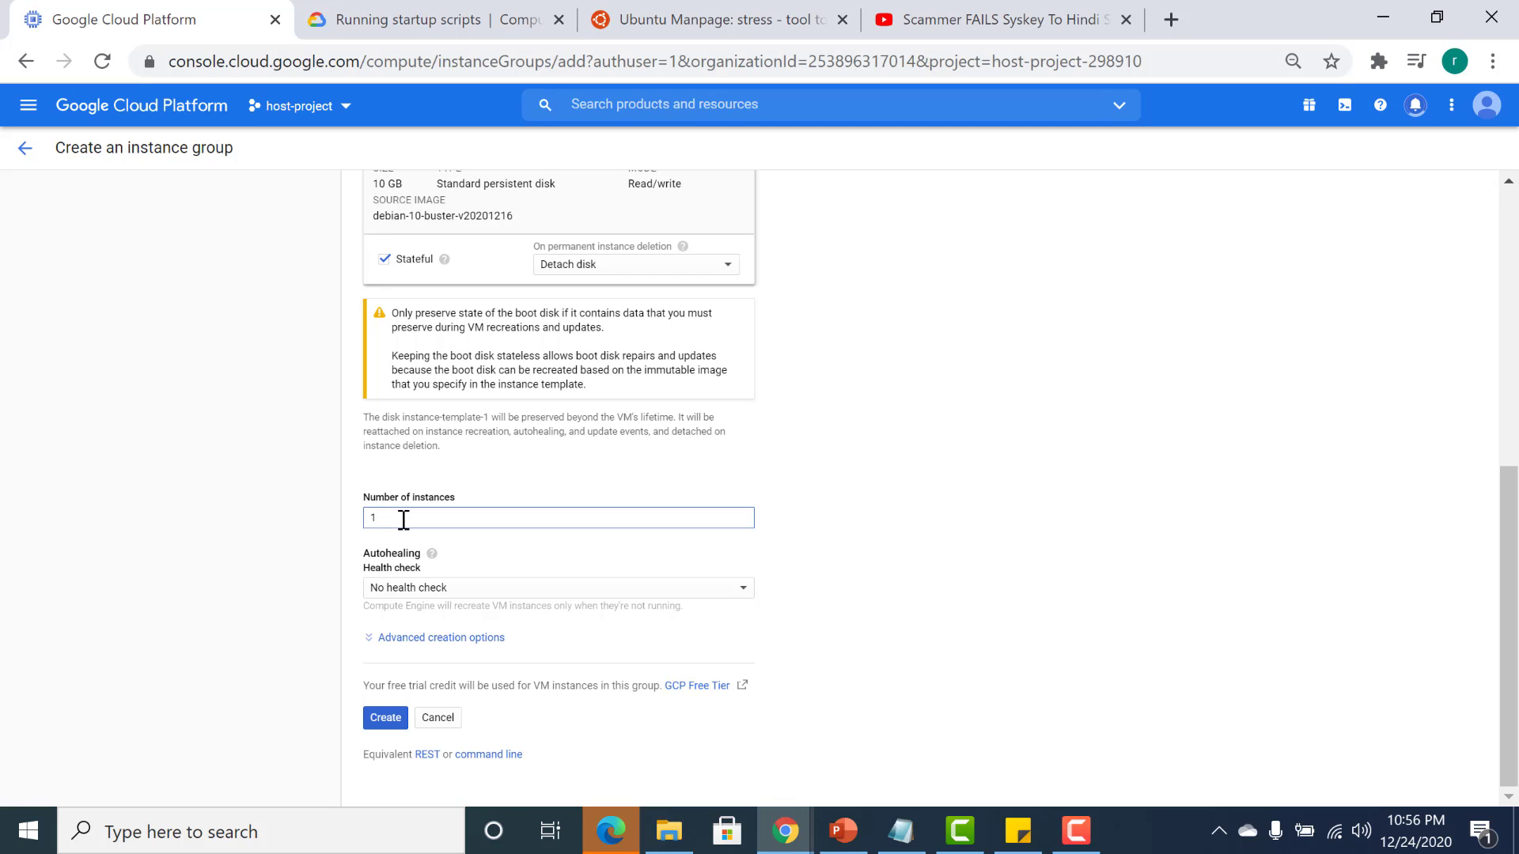
click(398, 593)
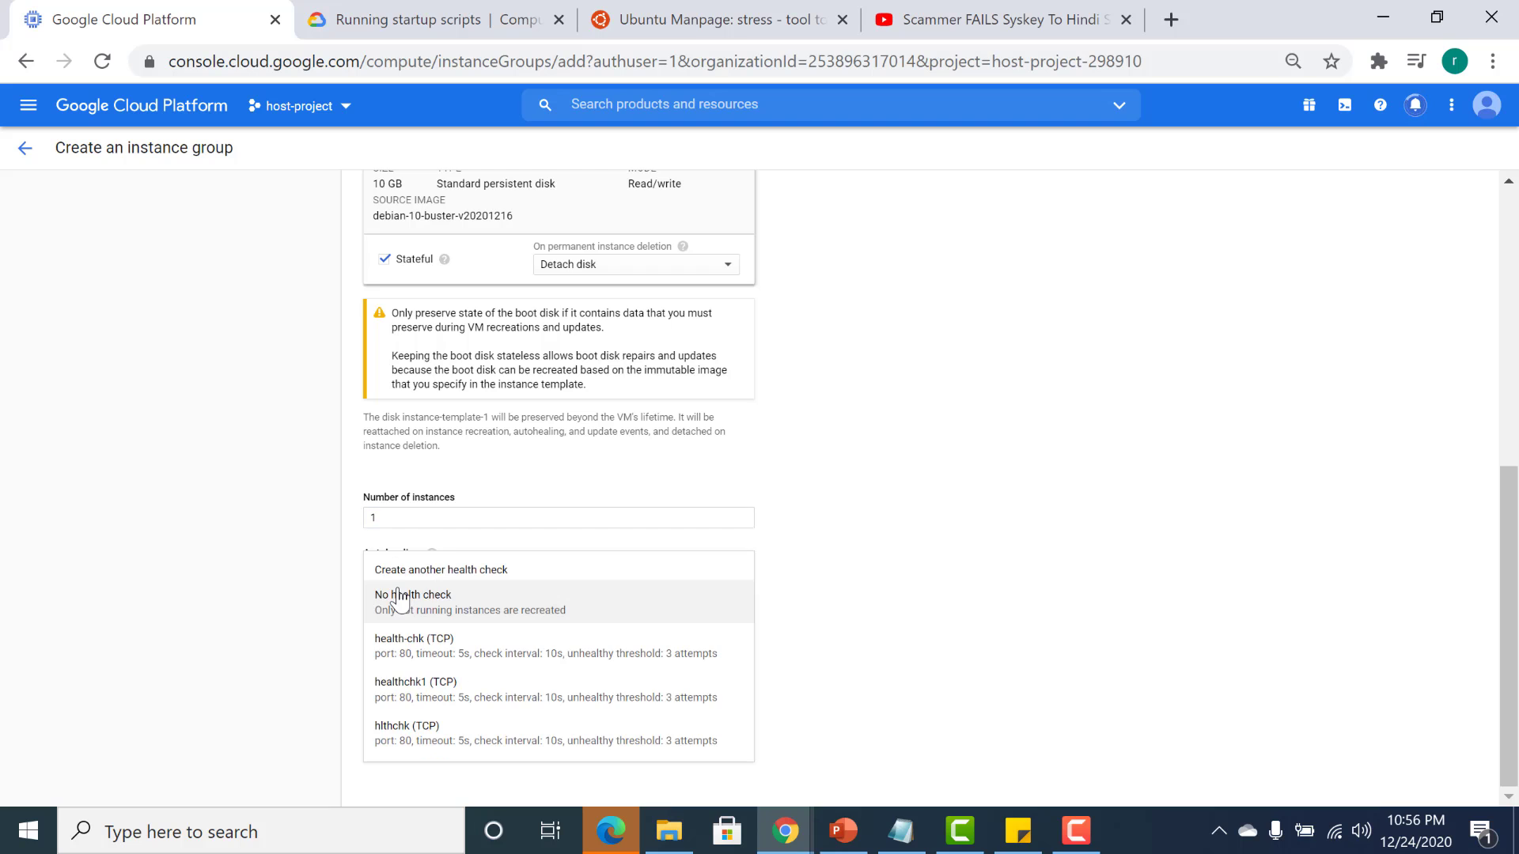
click(407, 652)
scroll(1203, 630, down, 2)
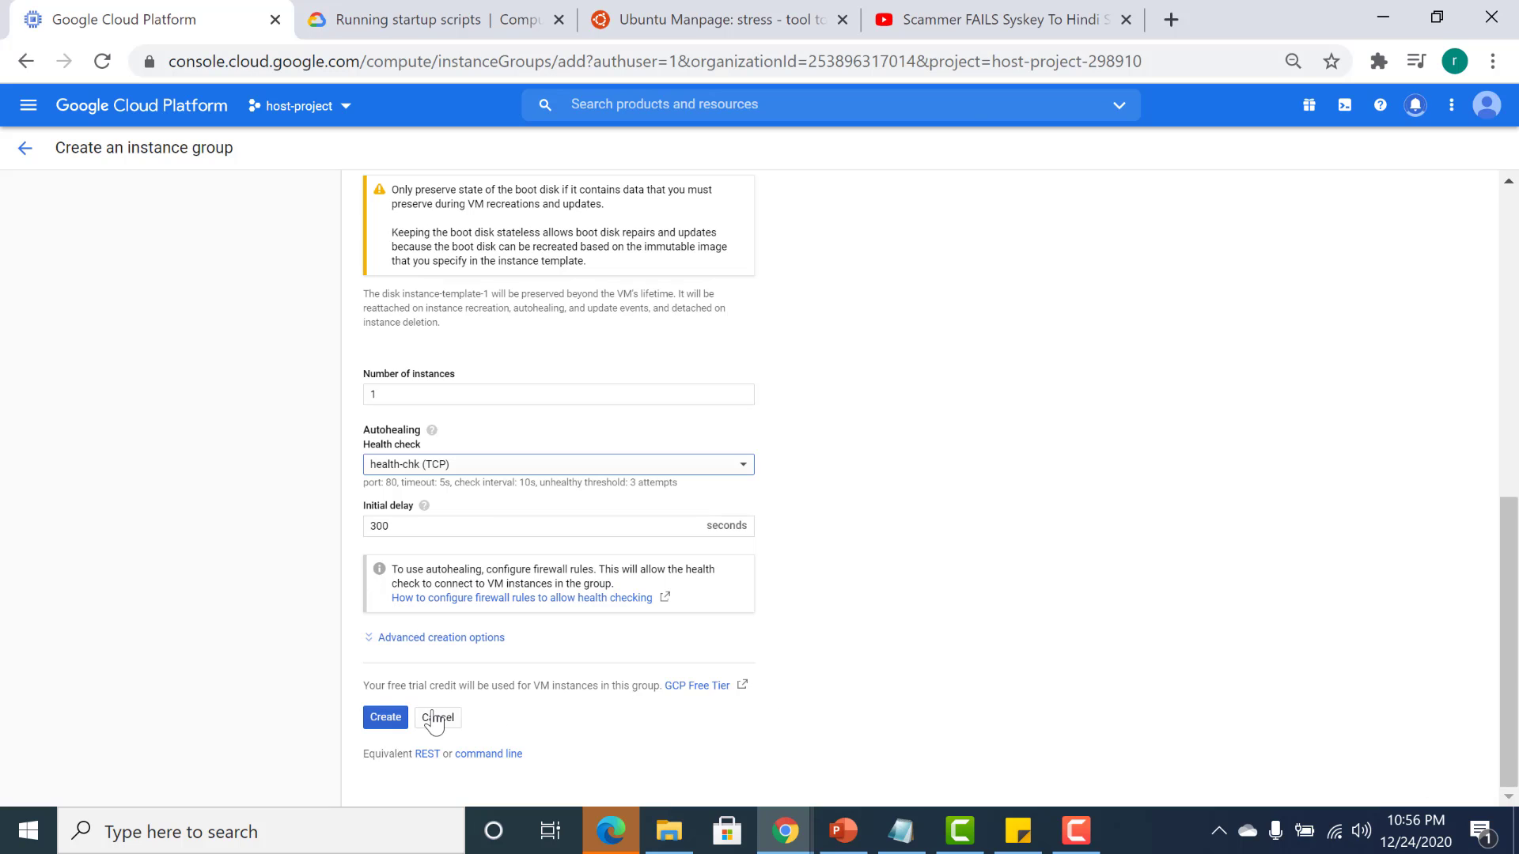
click(395, 721)
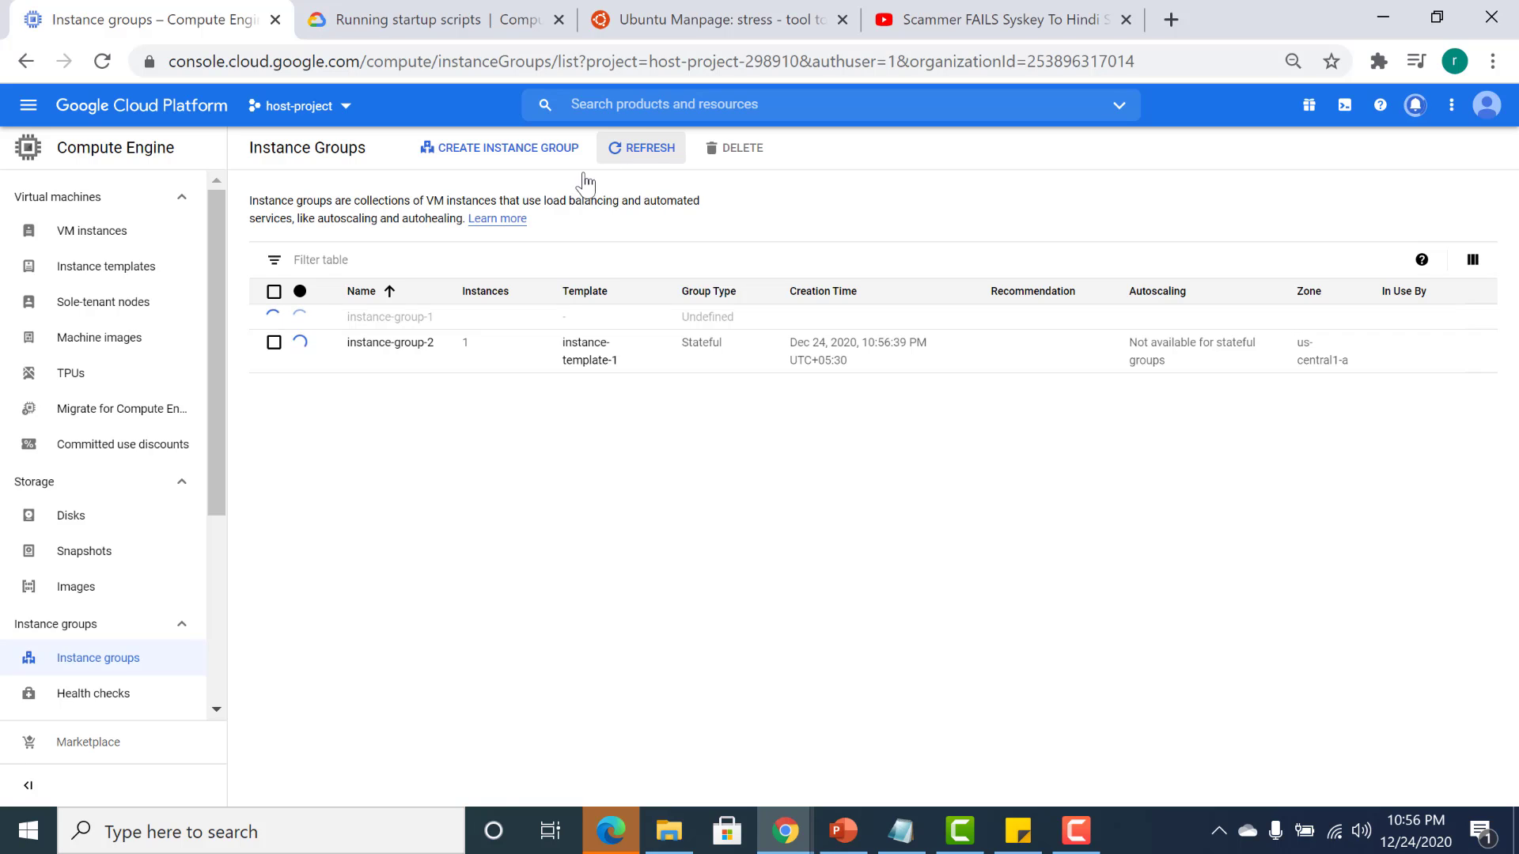
Open an SSH session to the member VM of instance-group-2 and create an empty file with touch abc.
click(404, 344)
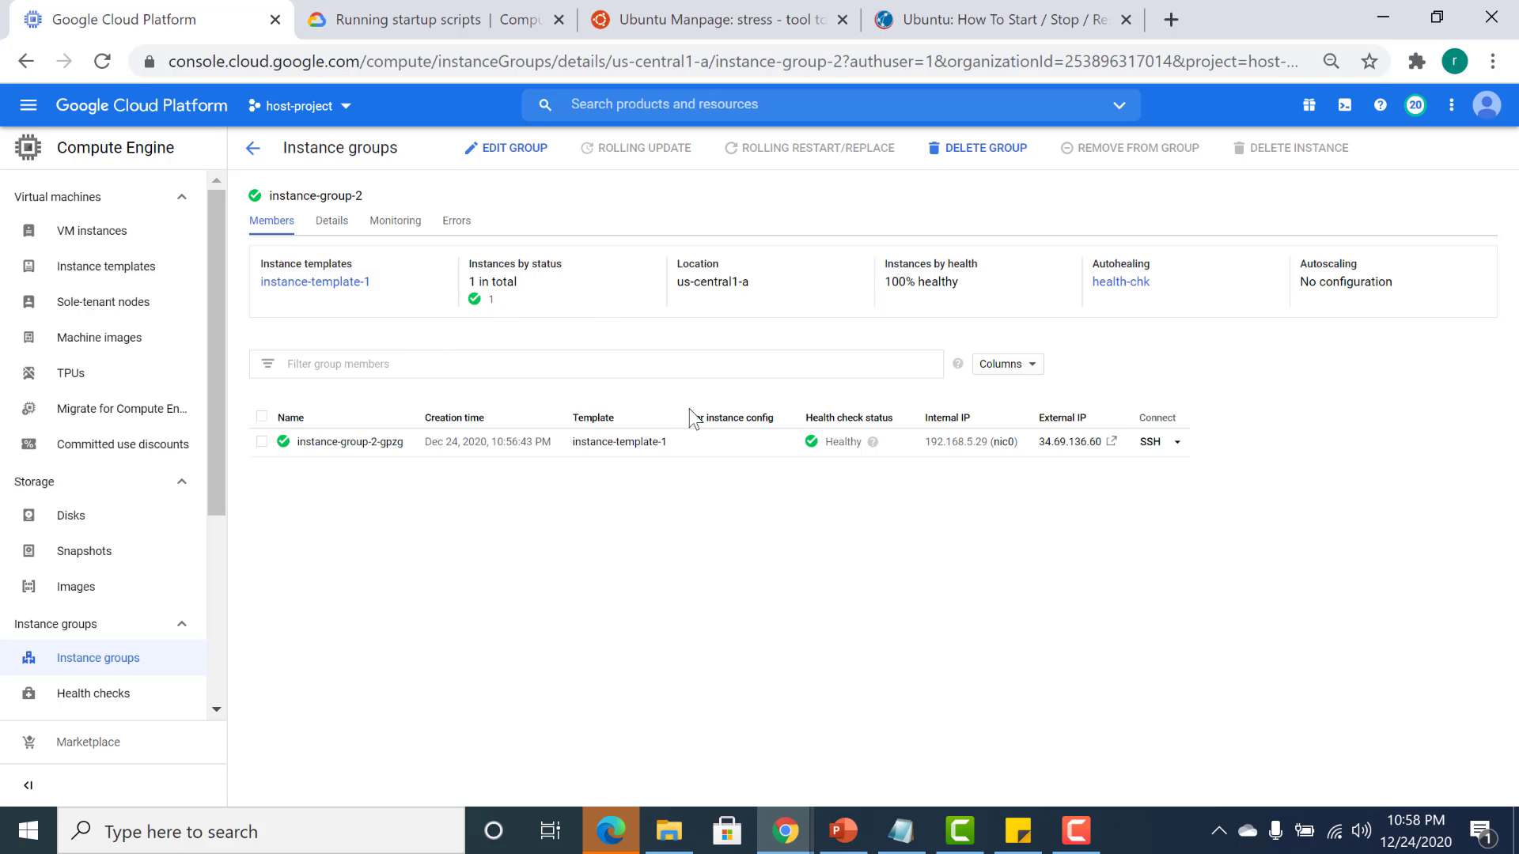
click(1149, 442)
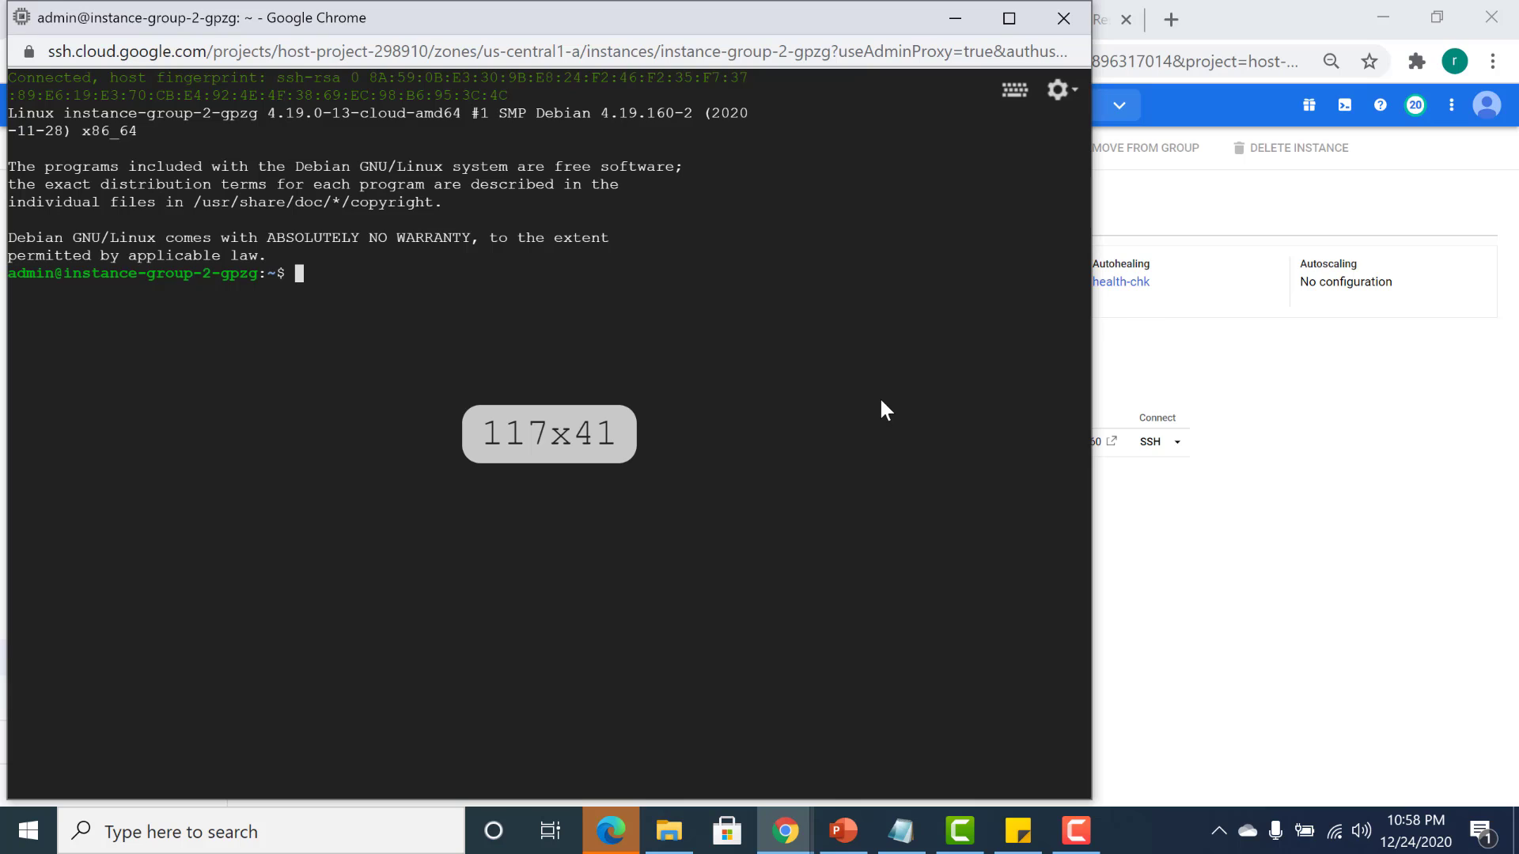
key(Return)
key(Return)
key(Return)
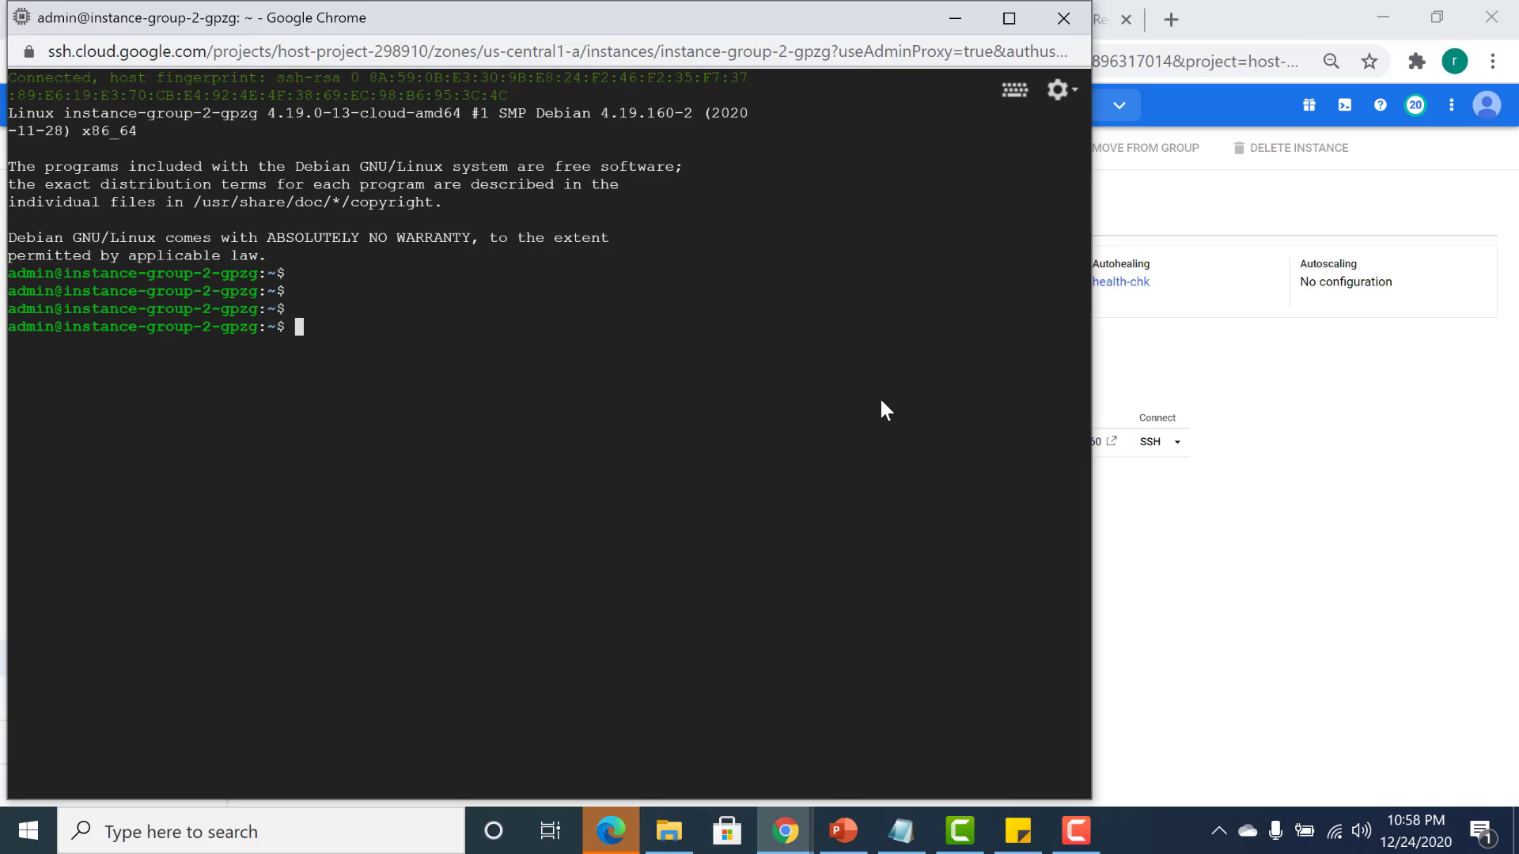
text(touch abc)
key(Return)
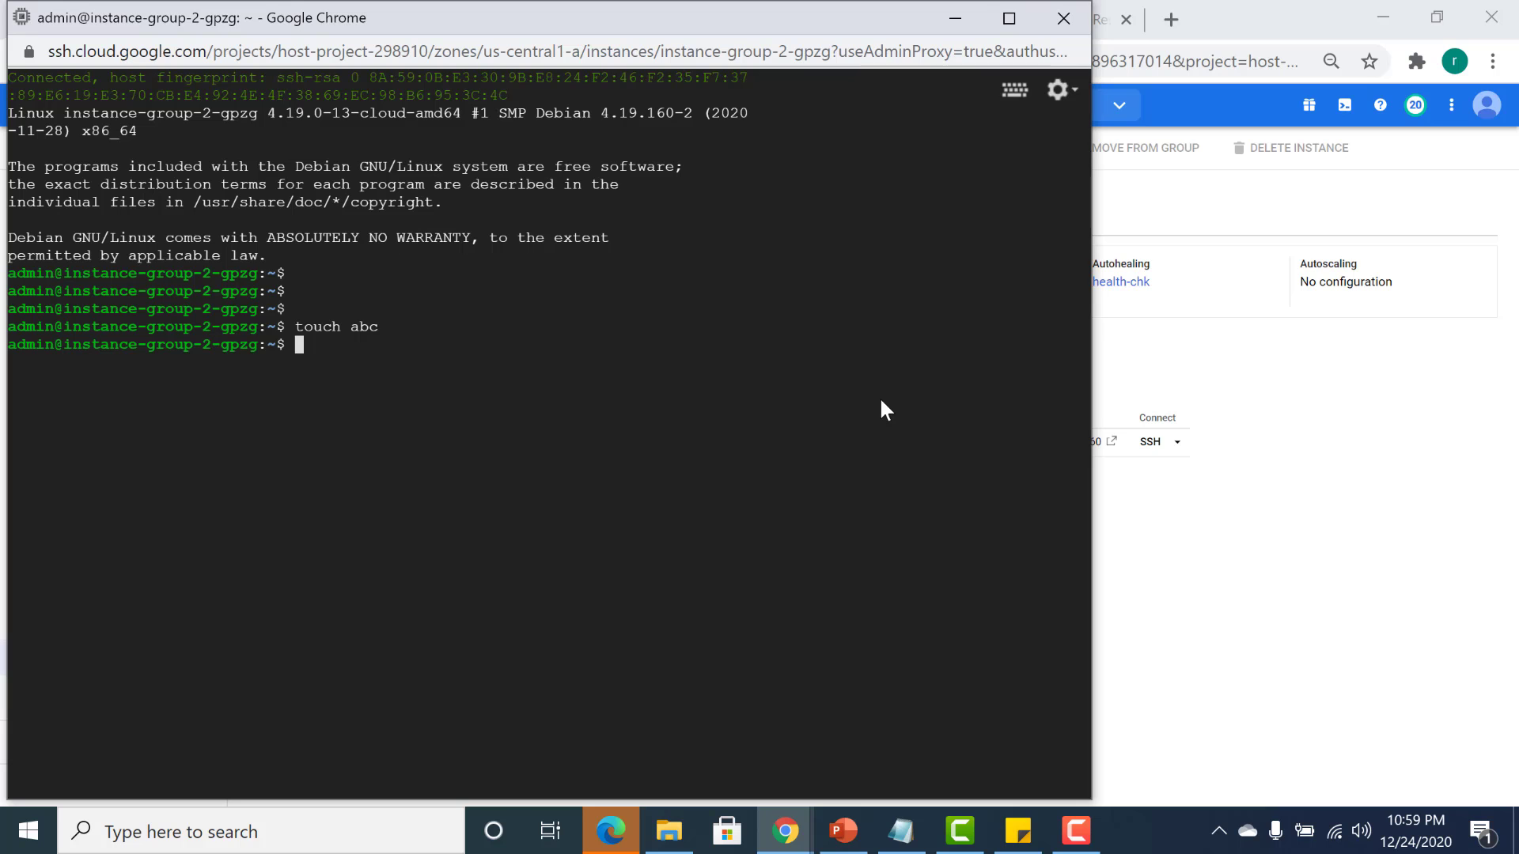
Stop the web server on the VM with sudo service apache2 stop and close the SSH session.
click(954, 18)
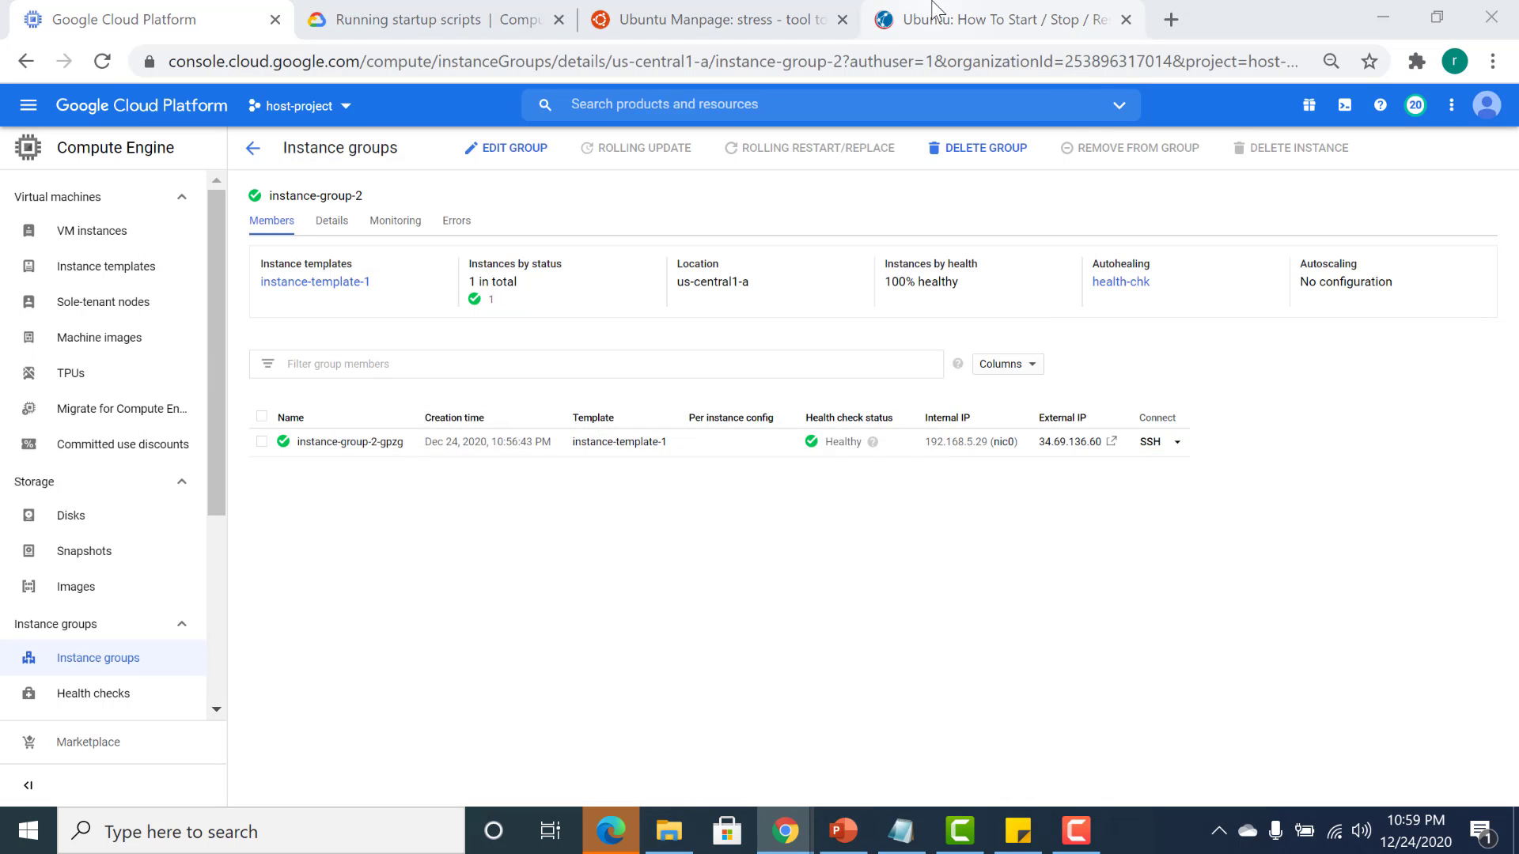
key(alt+Tab)
text(sudo service apache2 stop)
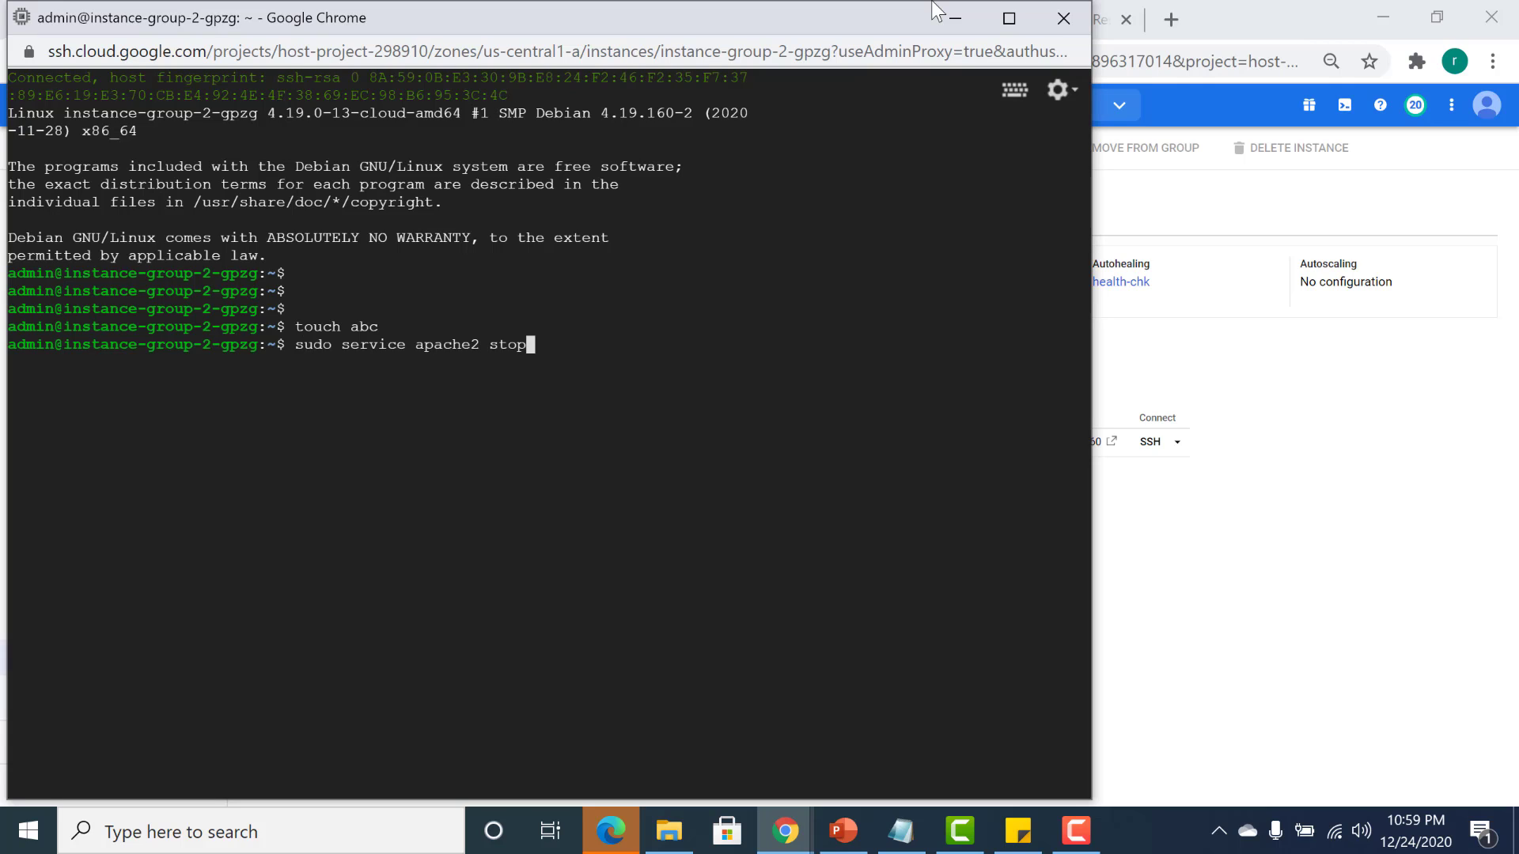
key(Return)
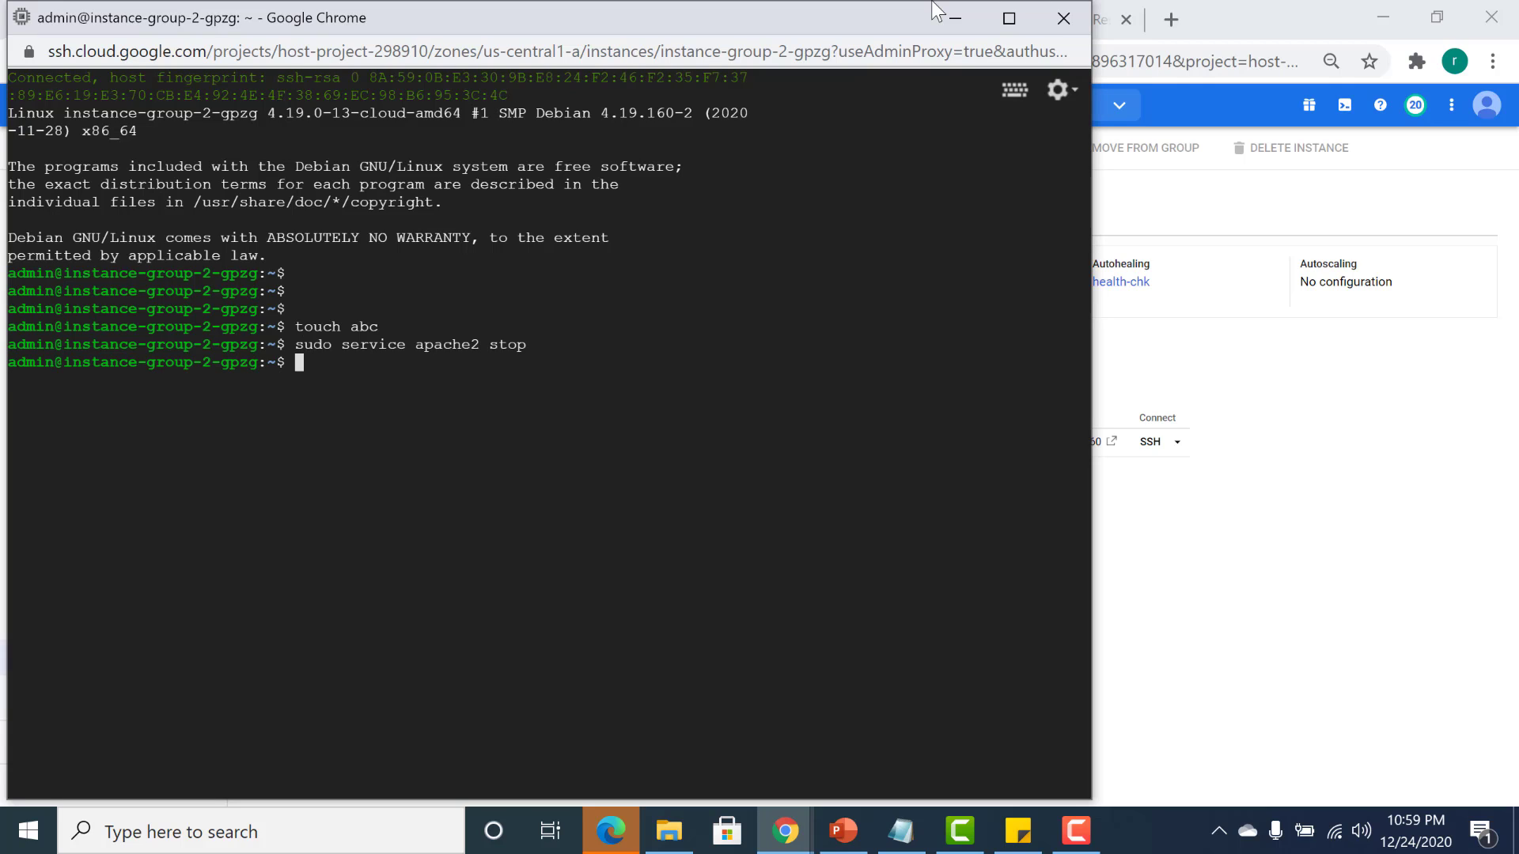
click(1077, 16)
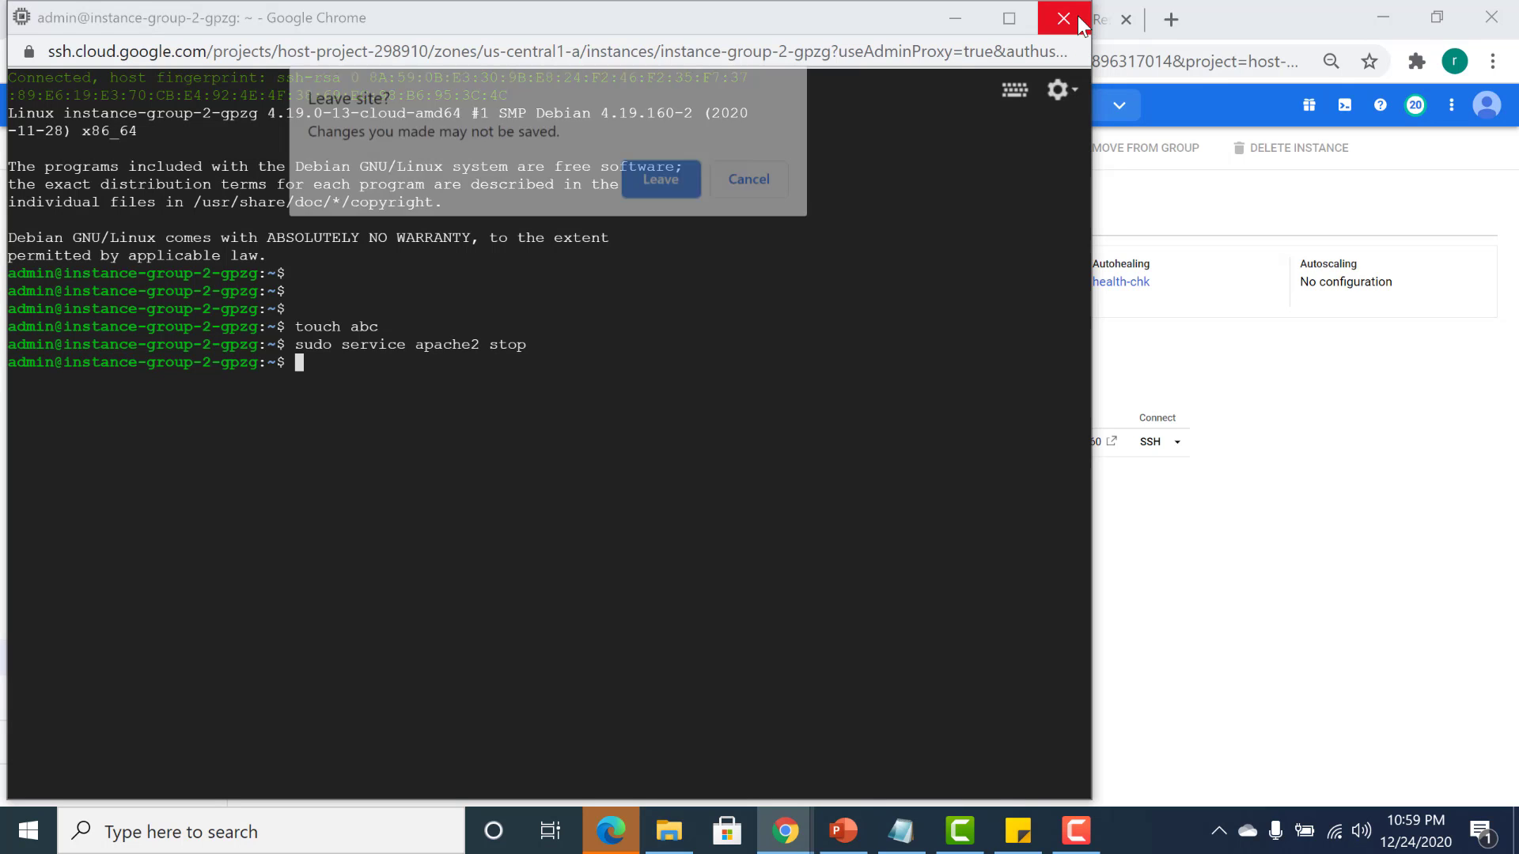
click(663, 181)
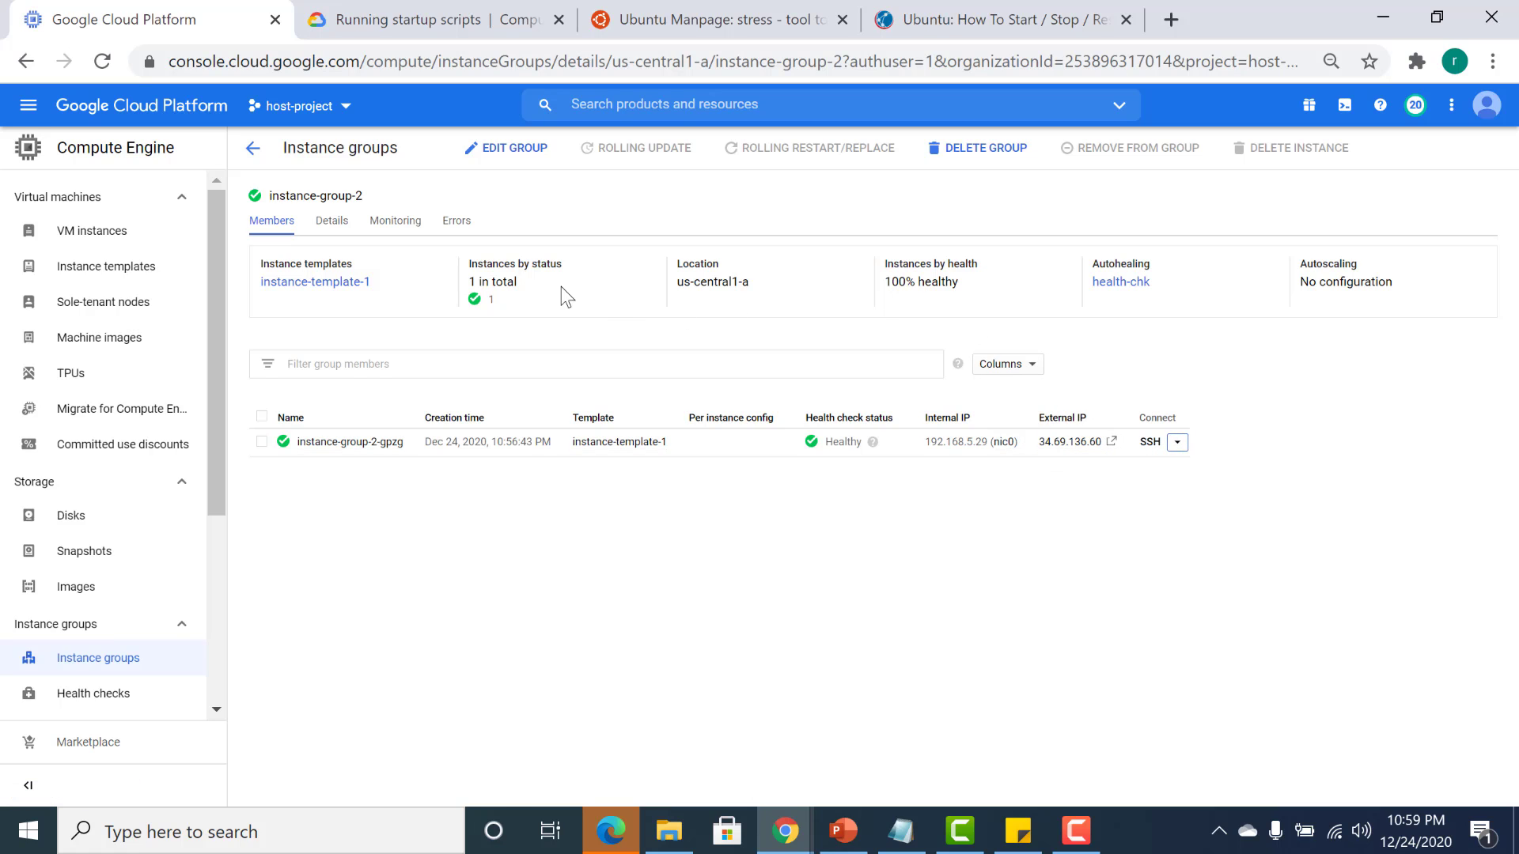
Reload the member page of instance-group-2, and list the home directory files on its recreated VM over SSH with ls.
click(592, 61)
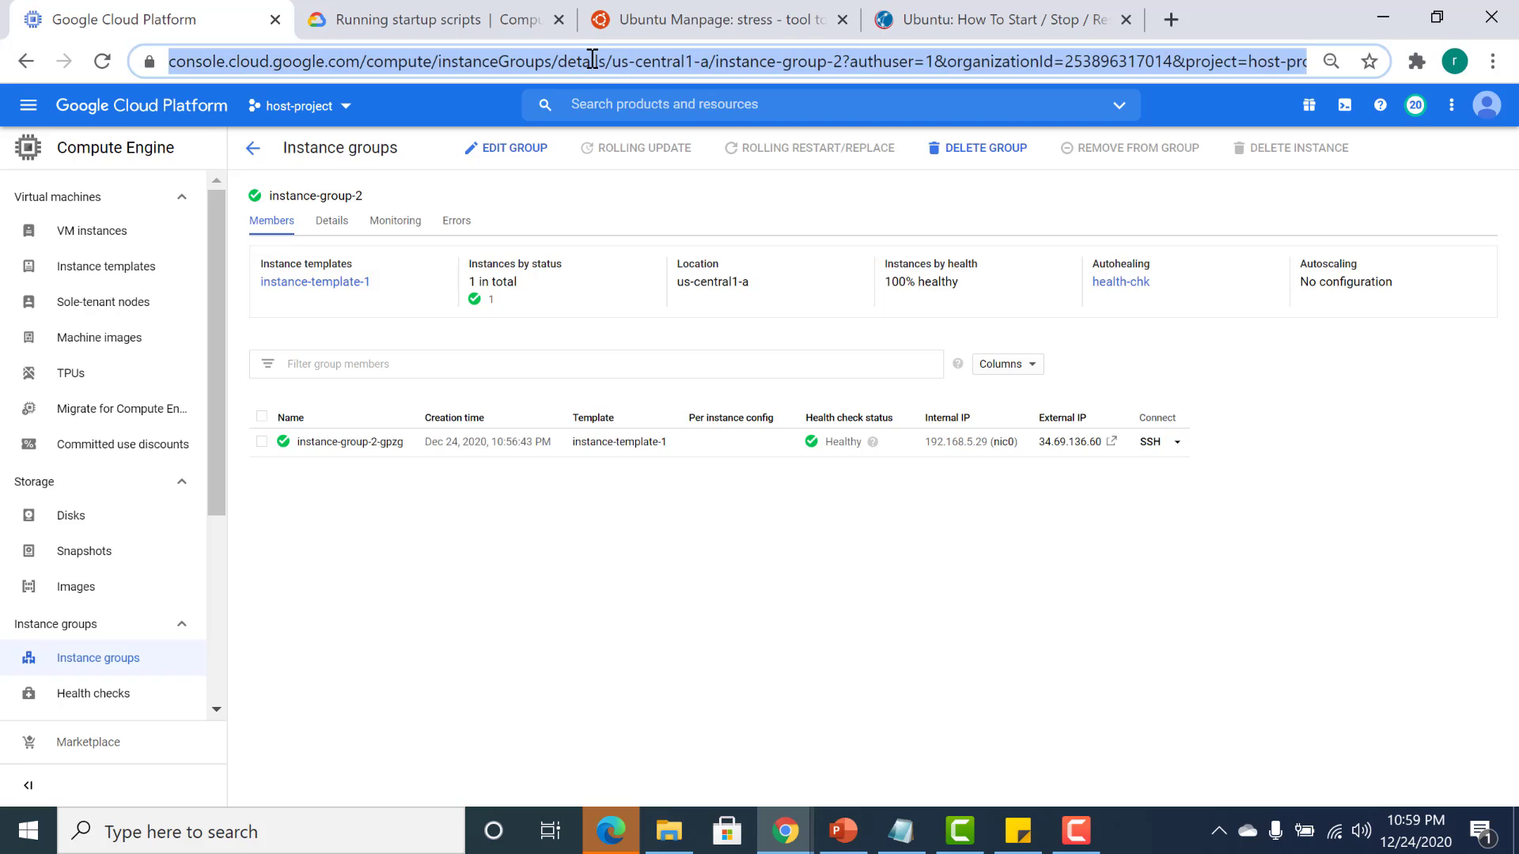
key(Return)
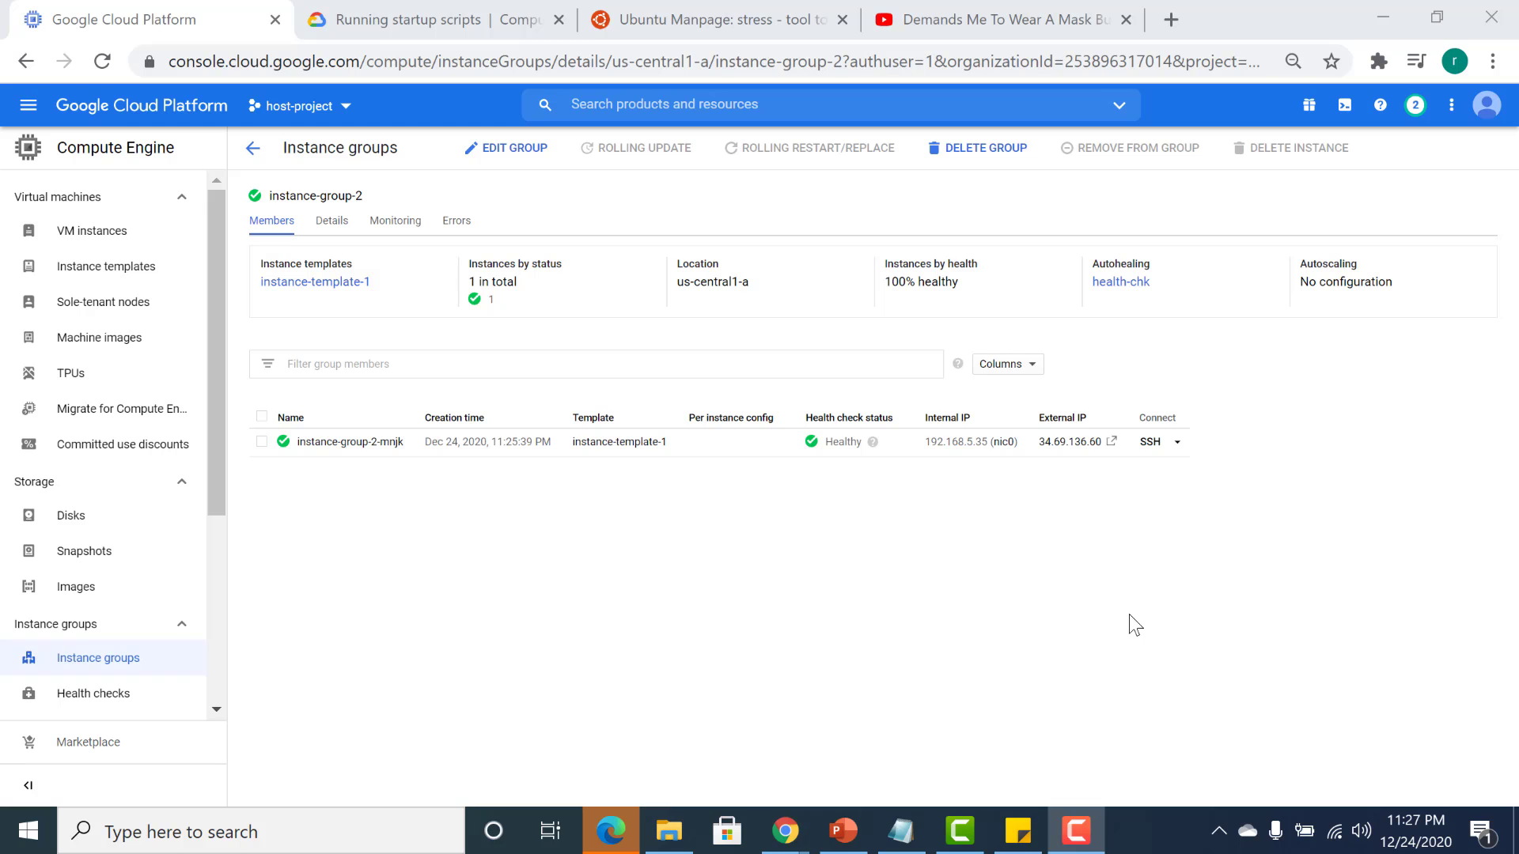
click(1150, 443)
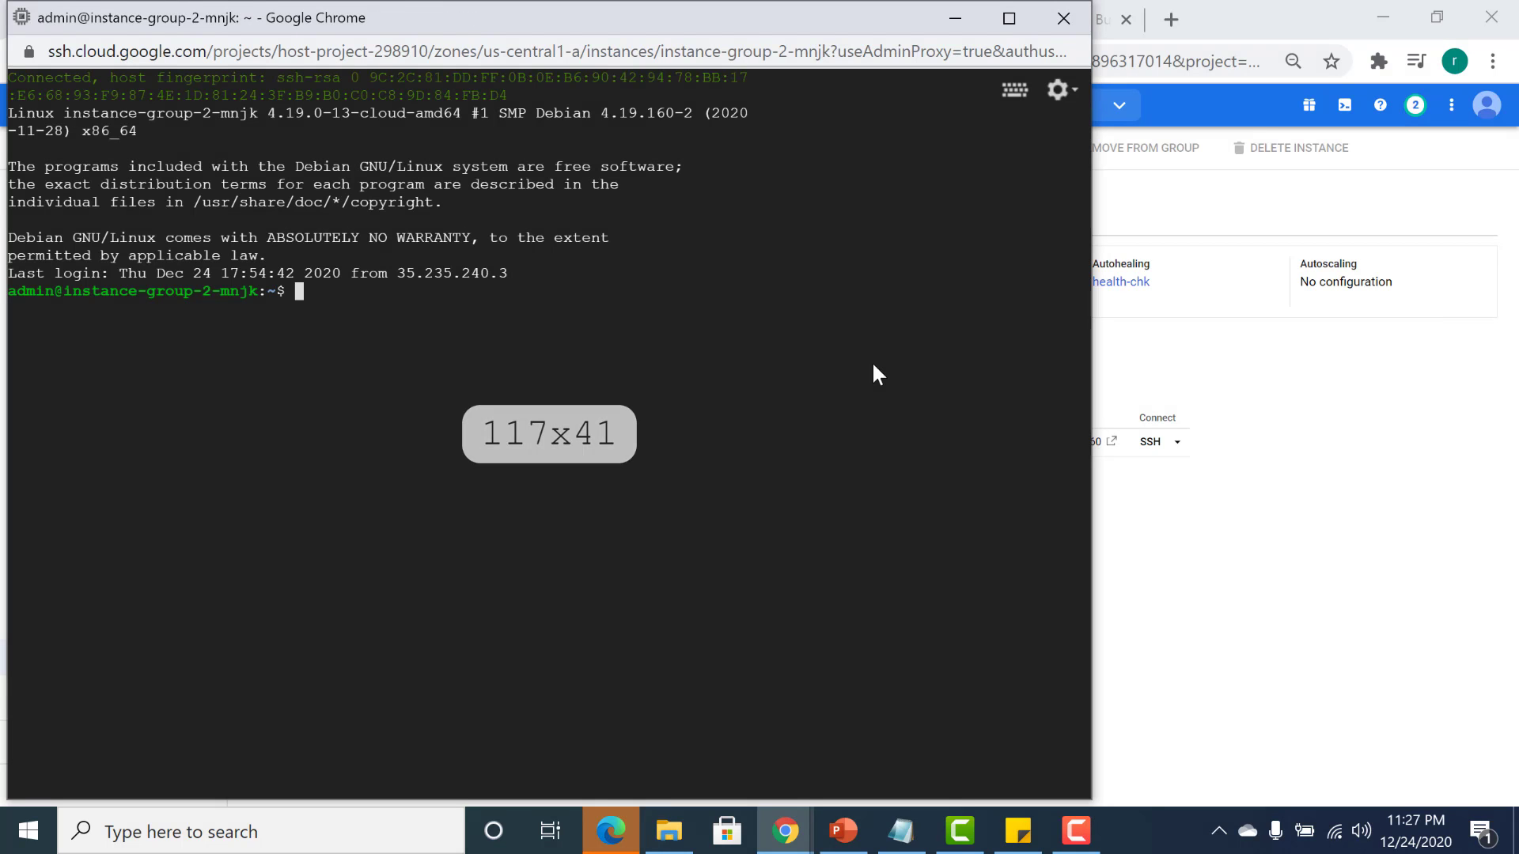
text(ls)
key(Return)
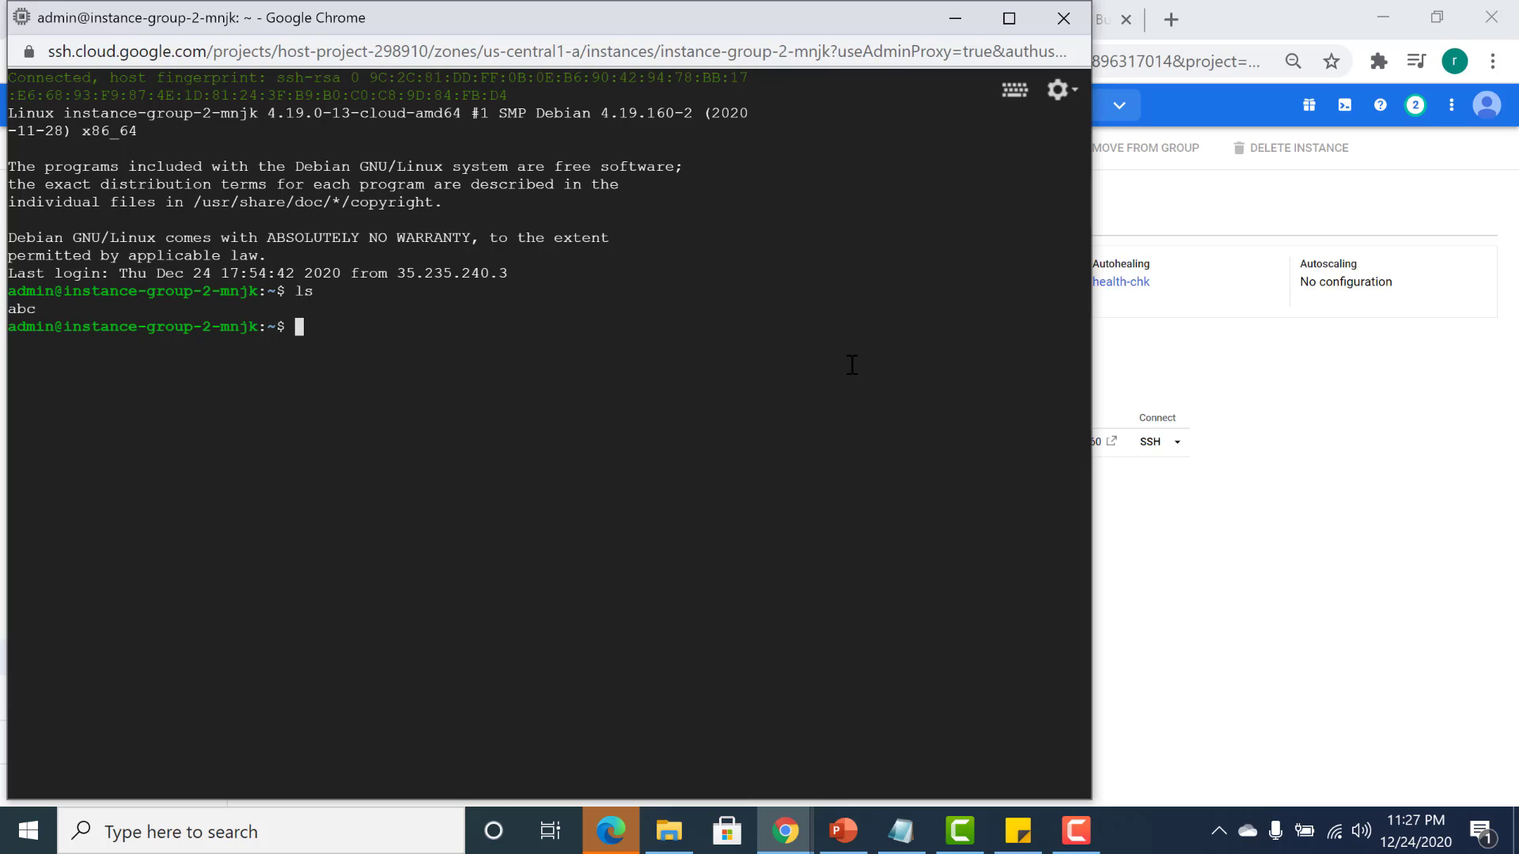